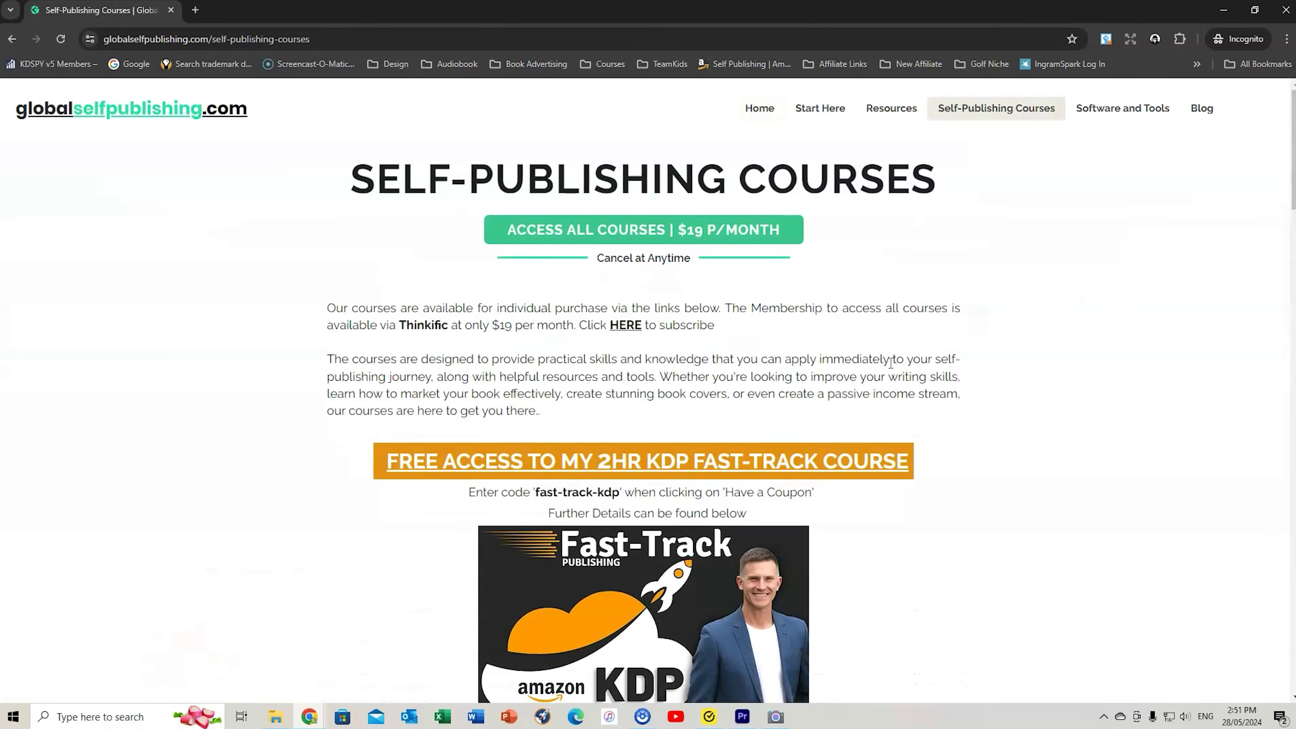
Step: Scroll the Self-Publishing Courses page down to 'Steps to join the course' and the Join Now button
scroll(891, 363, down, 4)
scroll(891, 363, down, 5)
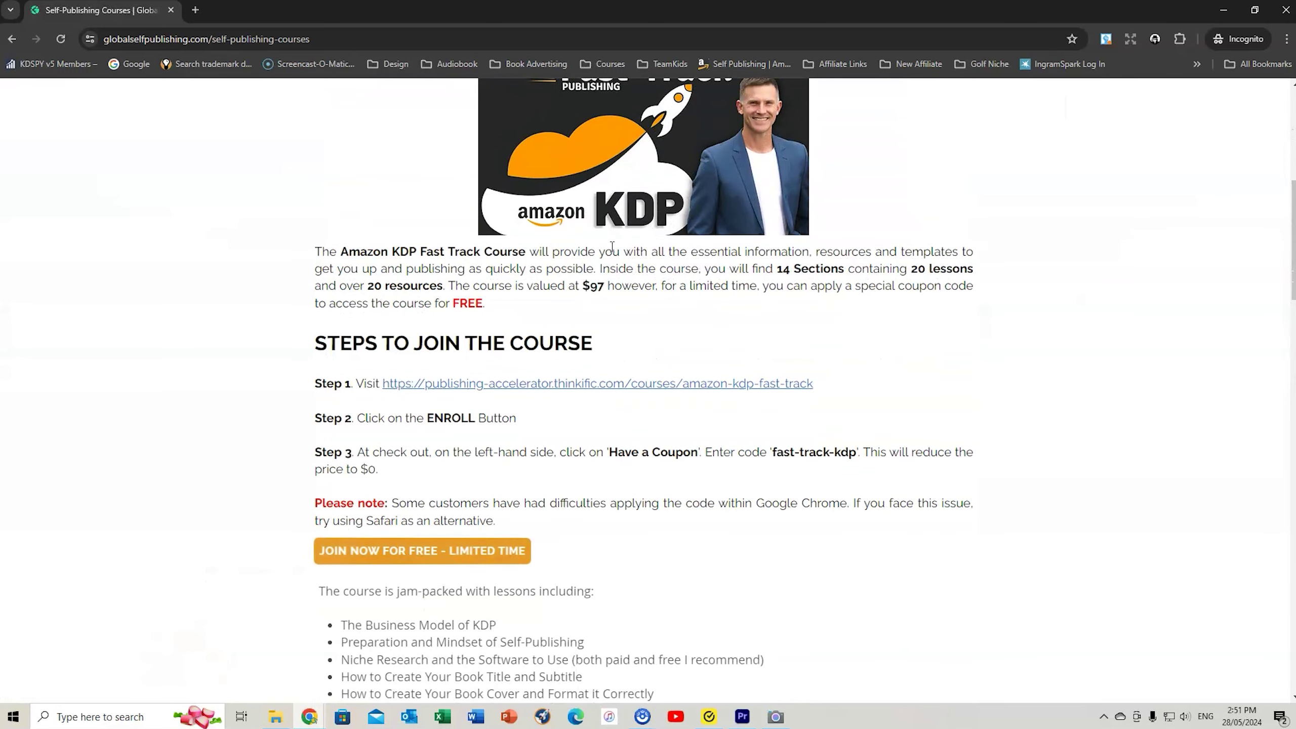
scroll(972, 469, down, 1)
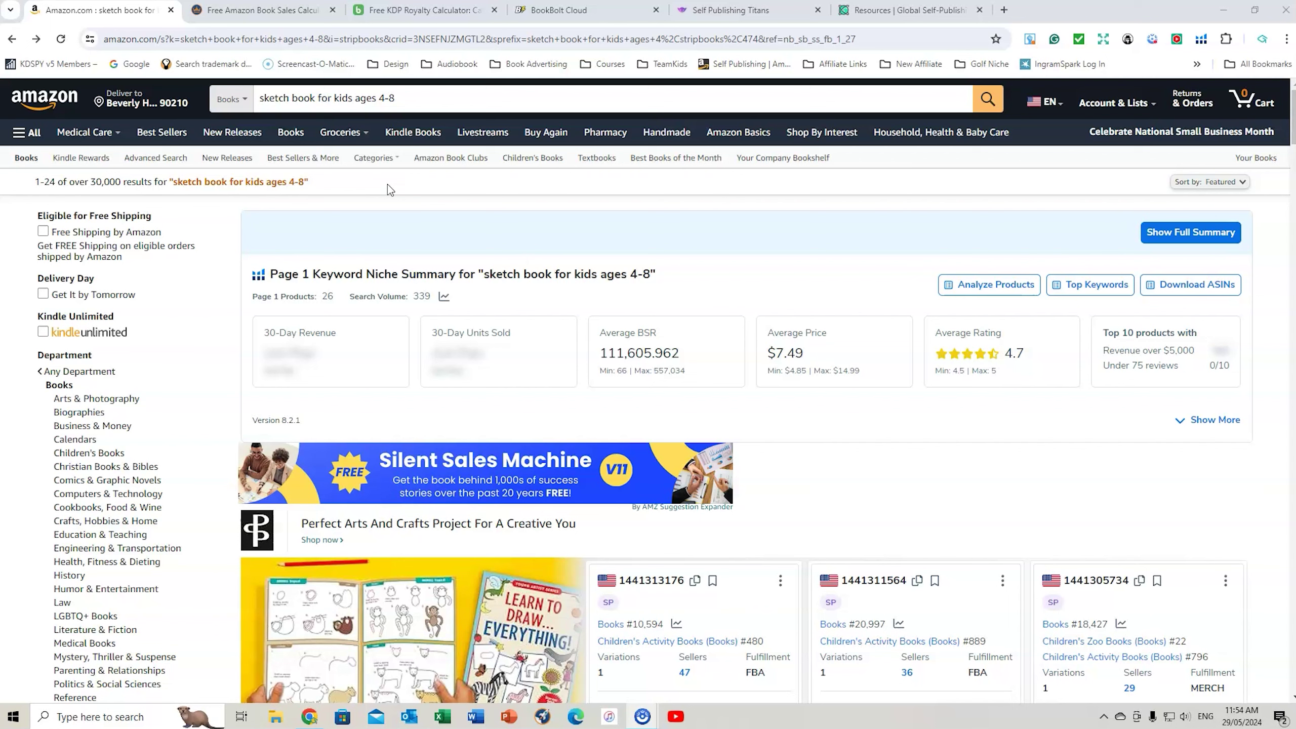
Step: Look over the Kindlepreneur sales calculator and the BookBeam royalty calculator
click(236, 14)
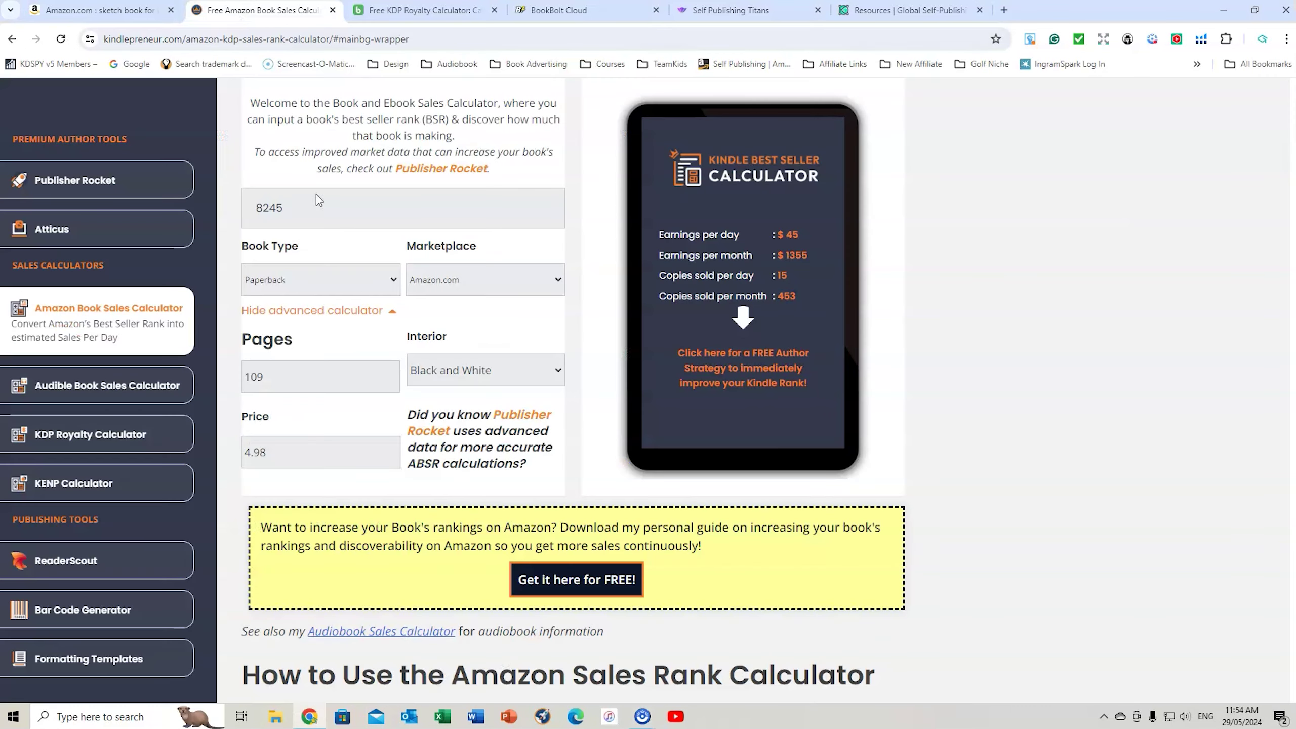
scroll(870, 292, up, 3)
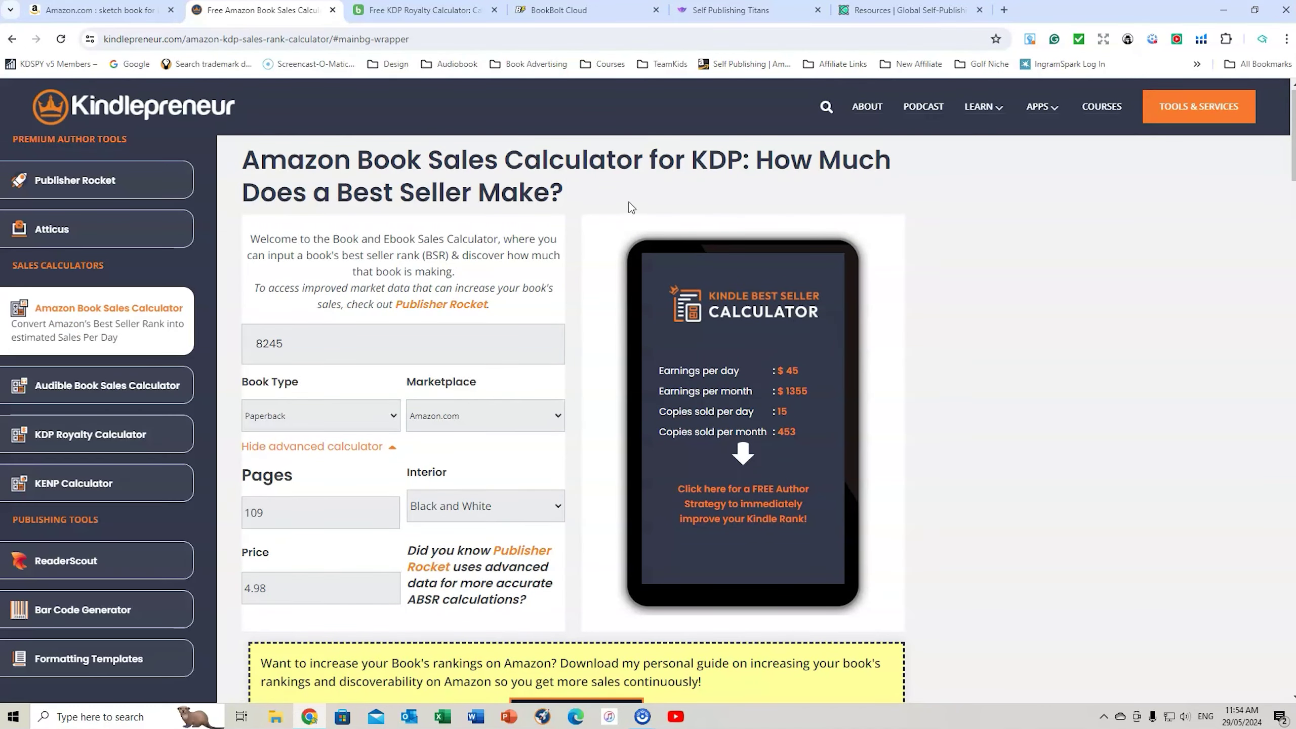
click(419, 15)
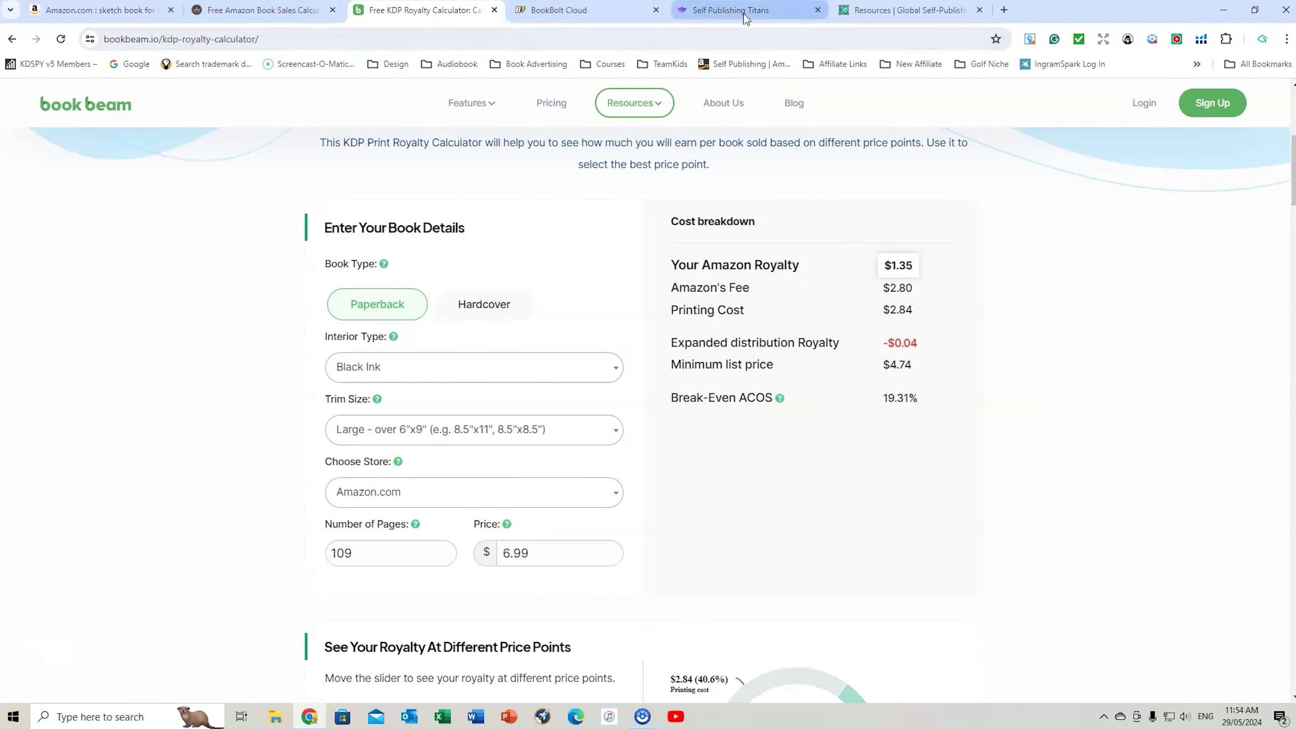
Step: Check the How To Draw 101 Things listing's page count and its rank of #438 in Books
click(111, 14)
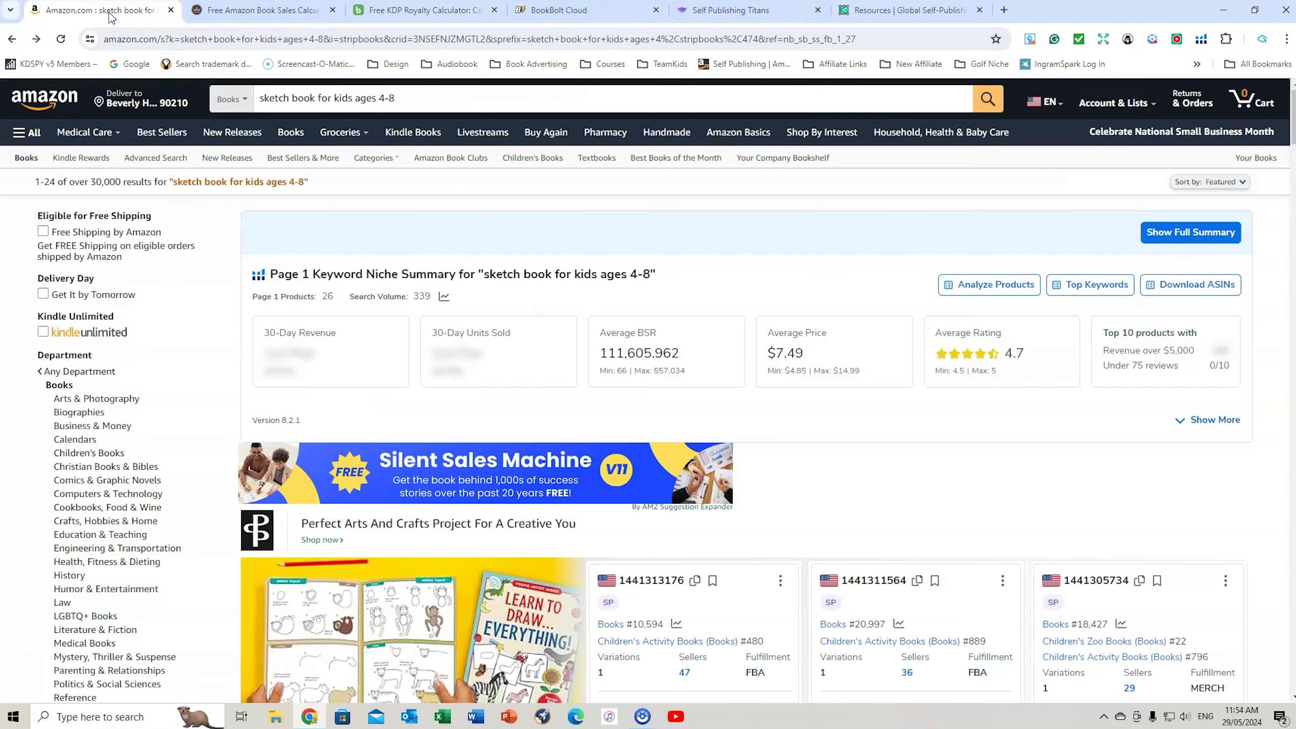
scroll(738, 236, down, 5)
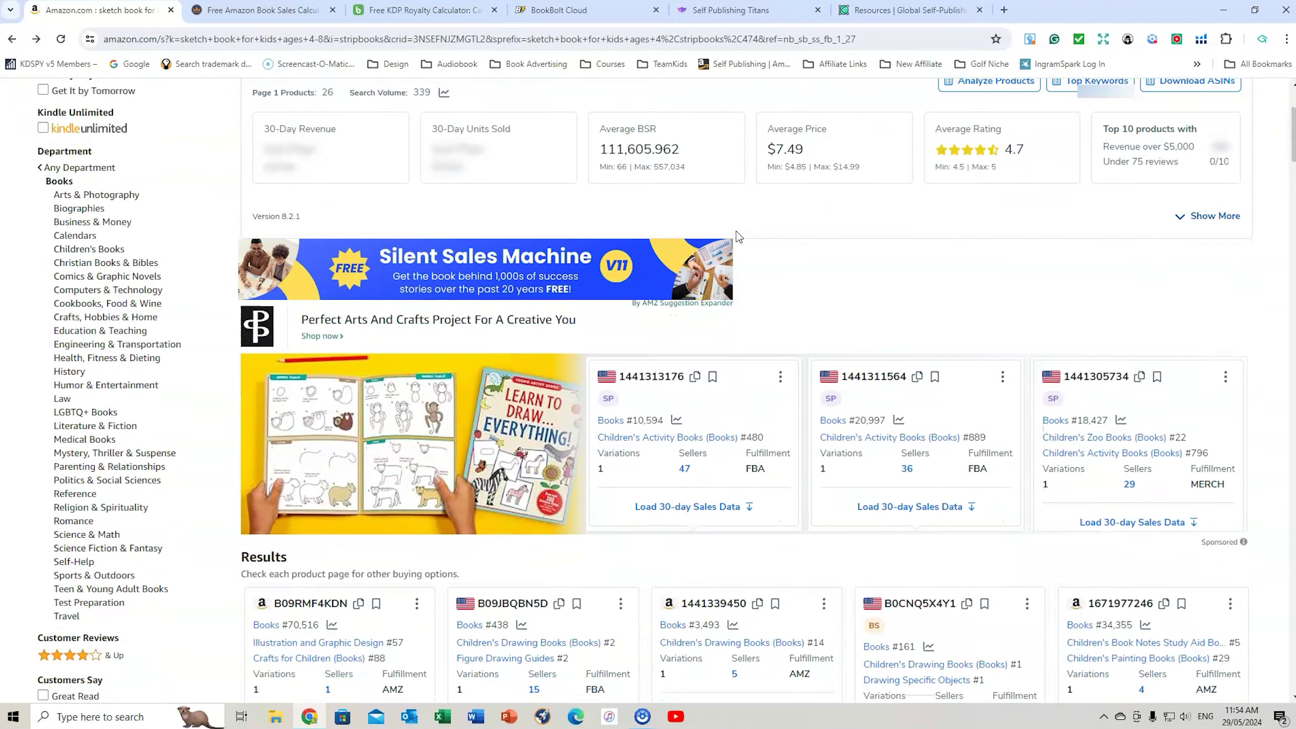
scroll(1018, 299, up, 5)
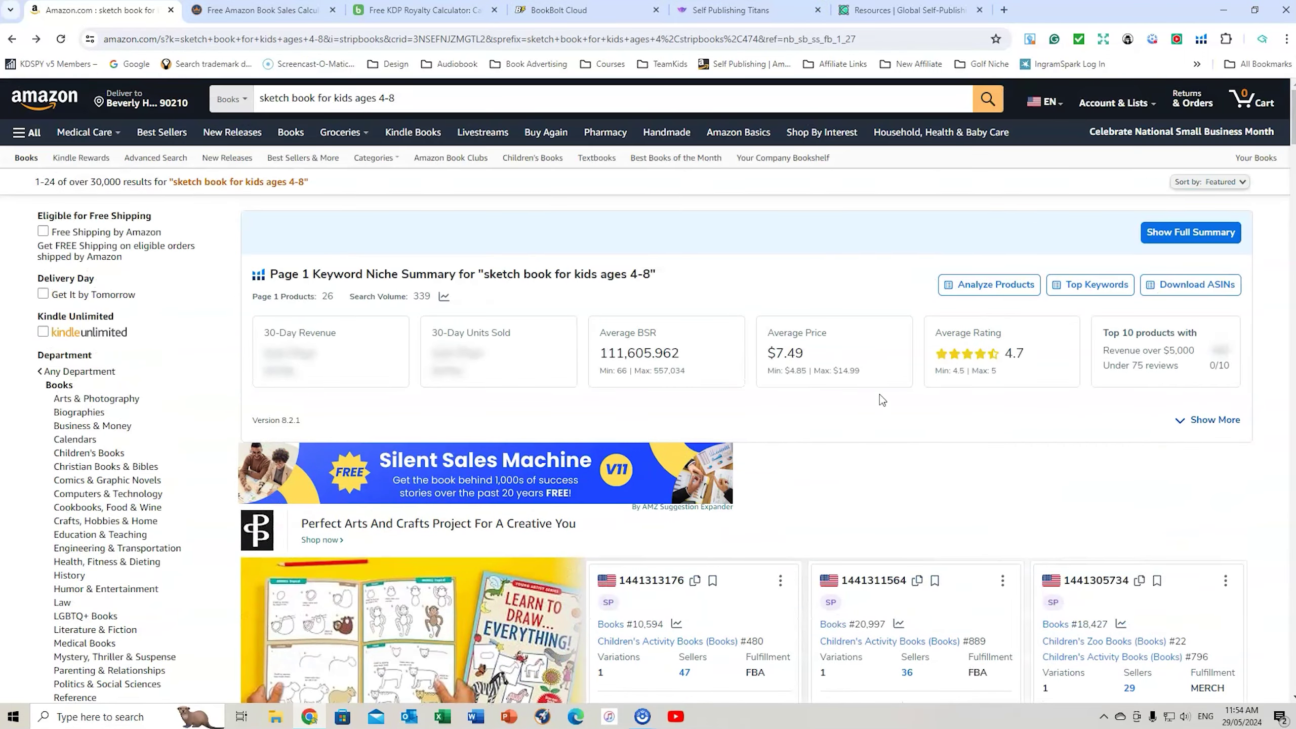
scroll(894, 438, down, 5)
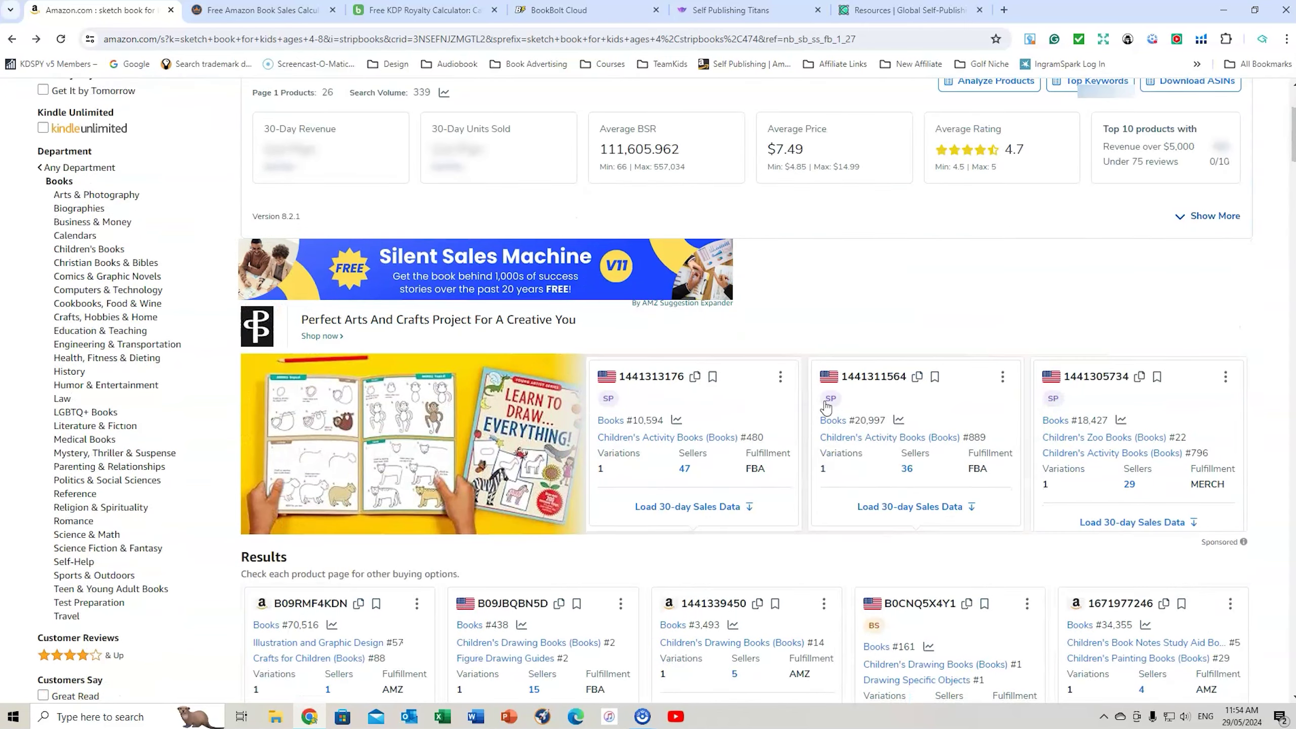
scroll(1104, 403, down, 5)
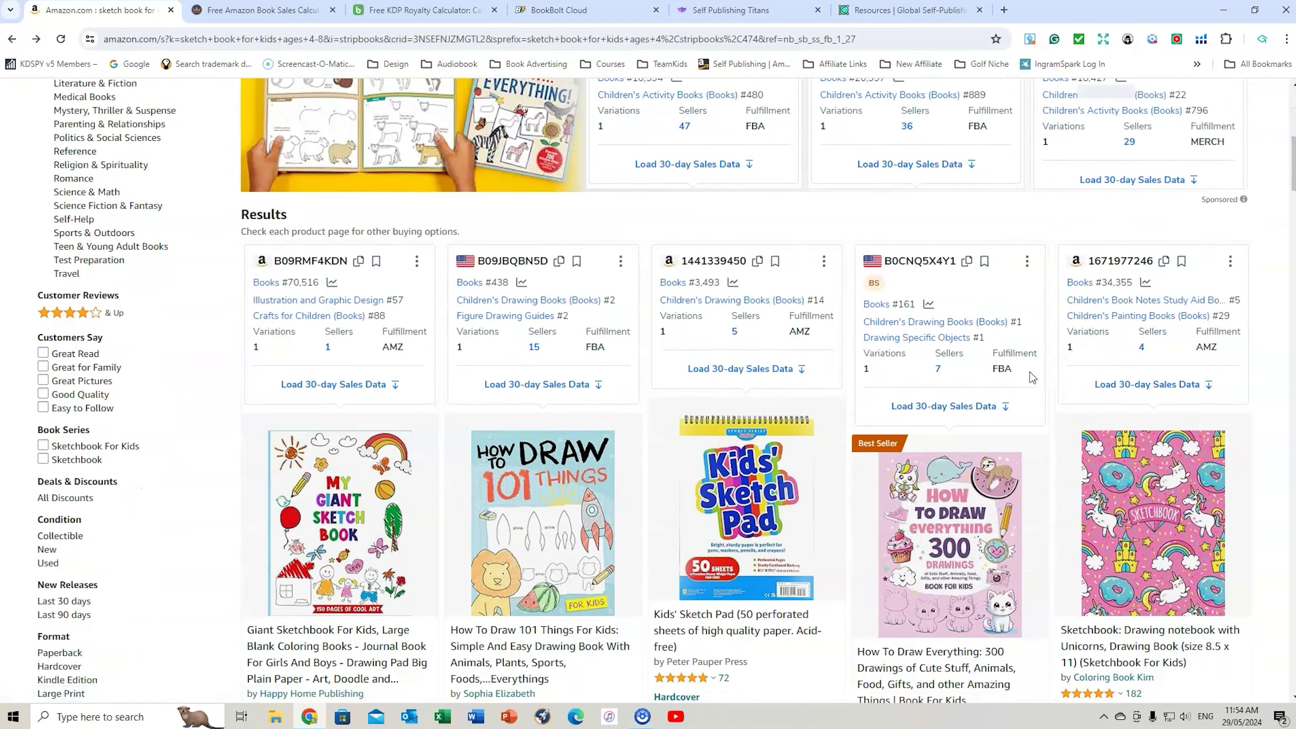
scroll(1104, 404, down, 4)
scroll(949, 452, up, 1)
mouse_move(948, 452)
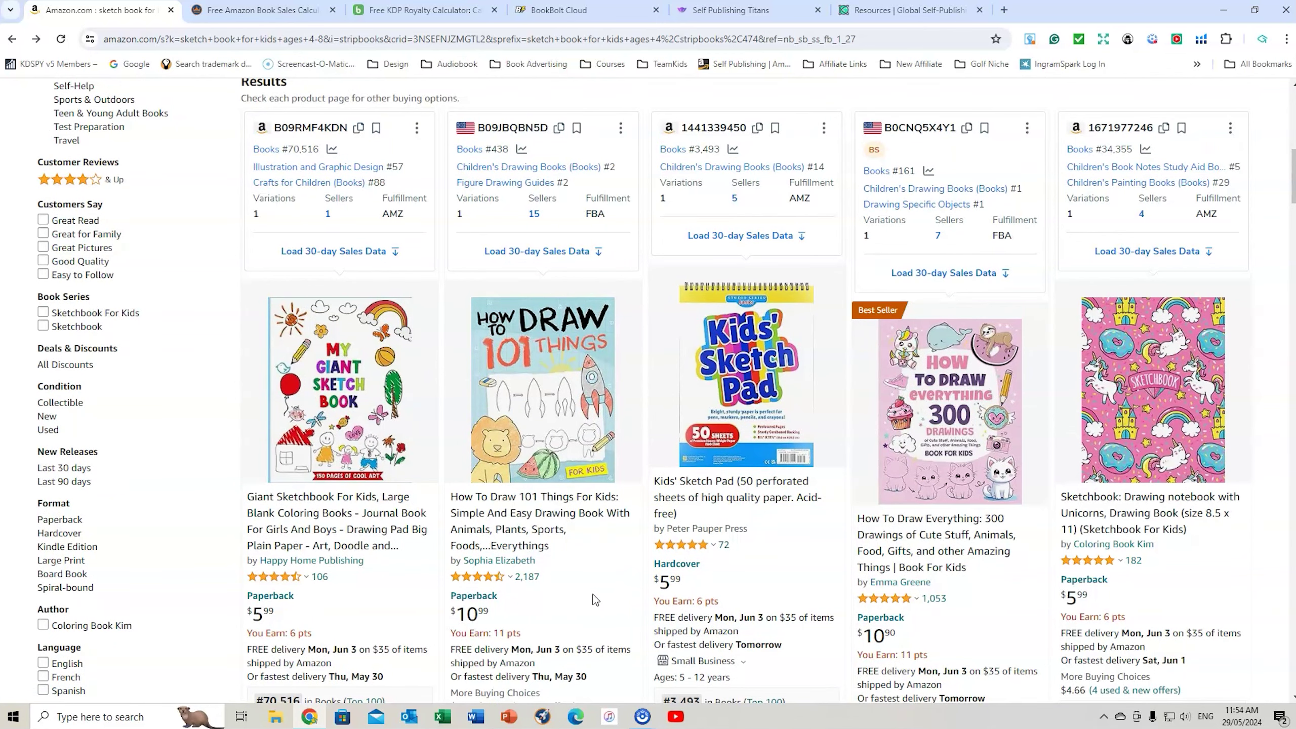
scroll(581, 561, down, 2)
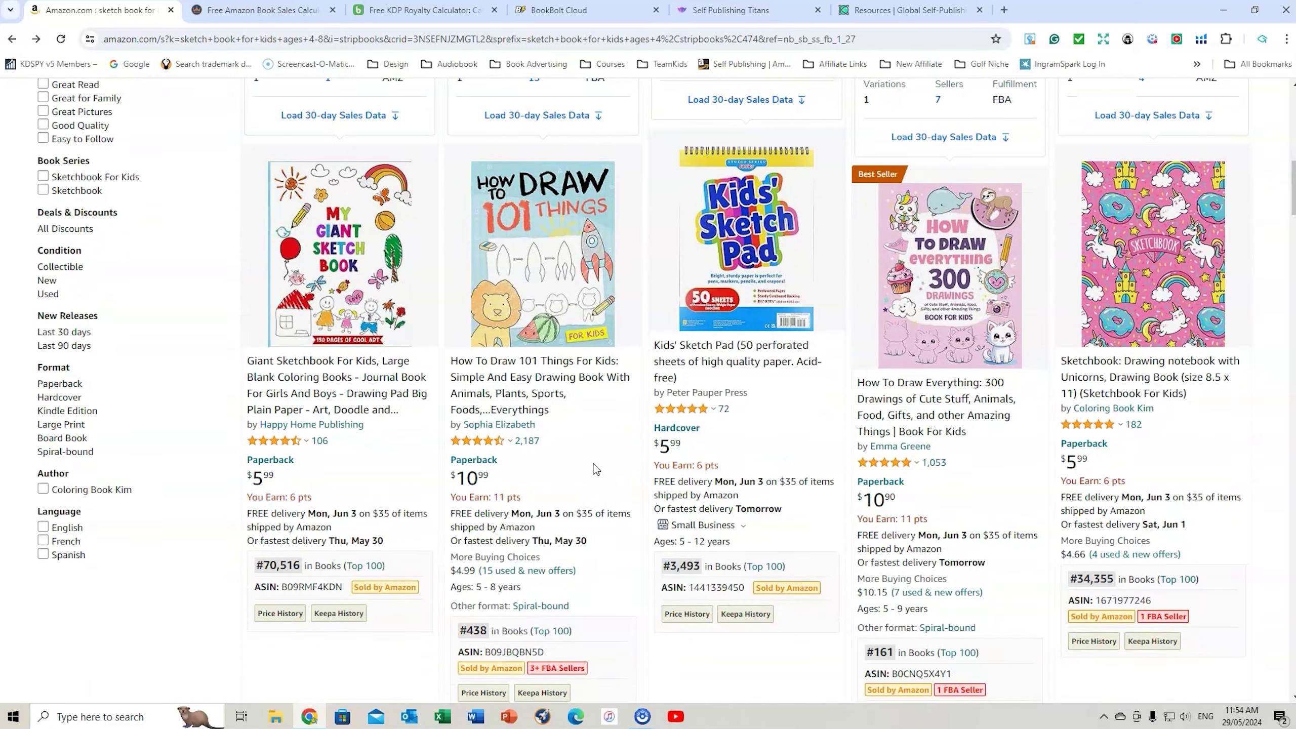
mouse_move(531, 306)
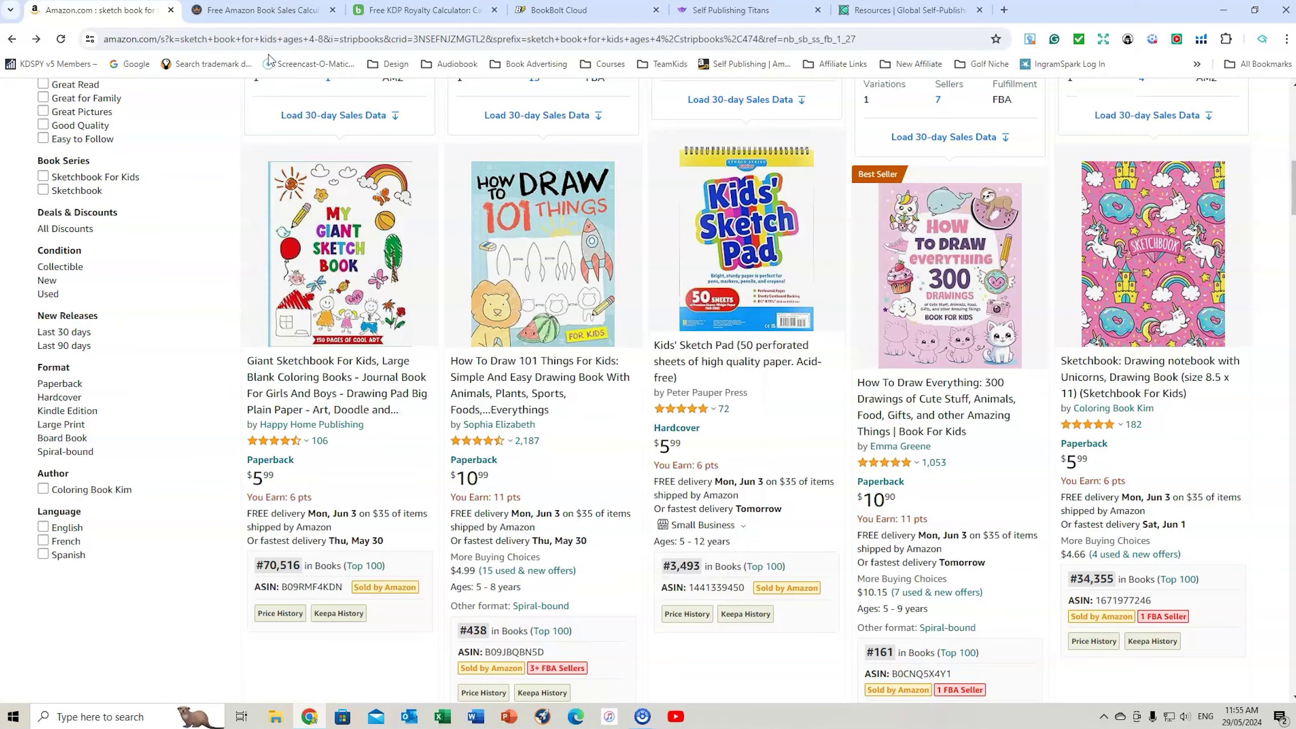
Step: Replace the Kindlepreneur best seller rank 8245 with 438
click(260, 10)
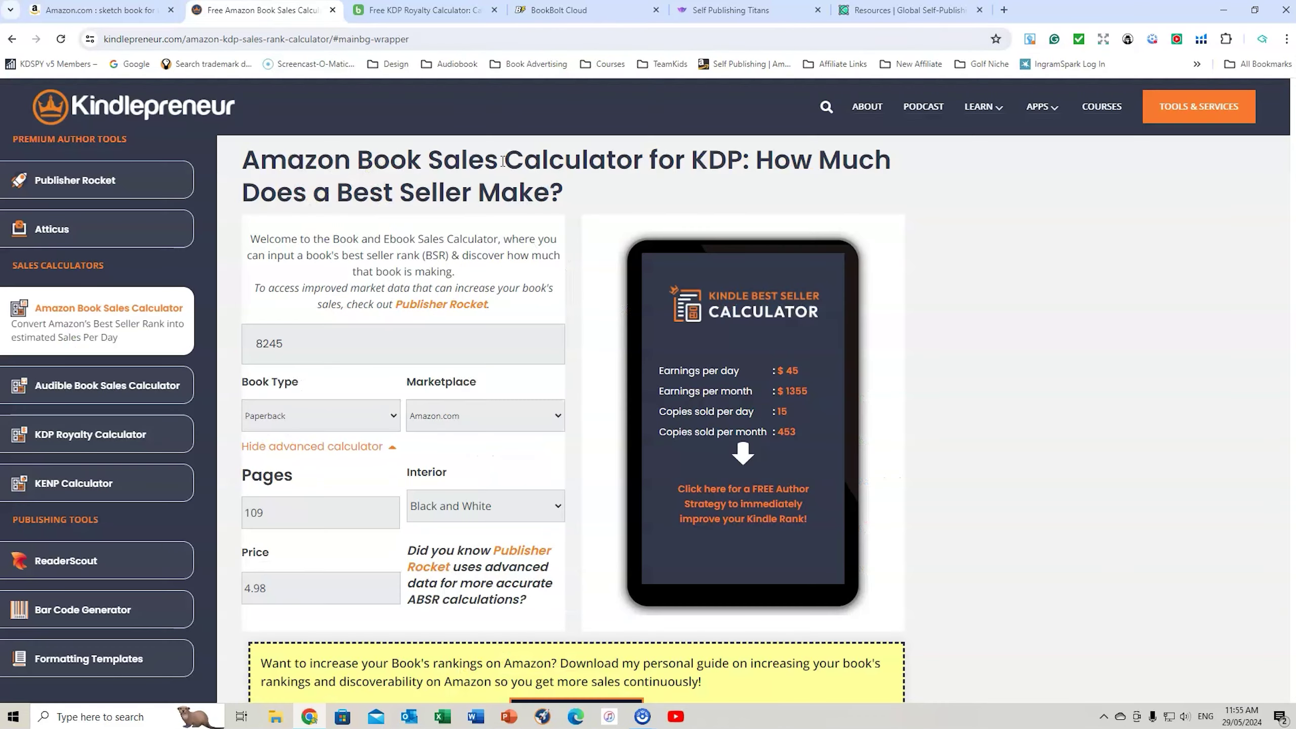
double_click(310, 345)
key(BackSpace)
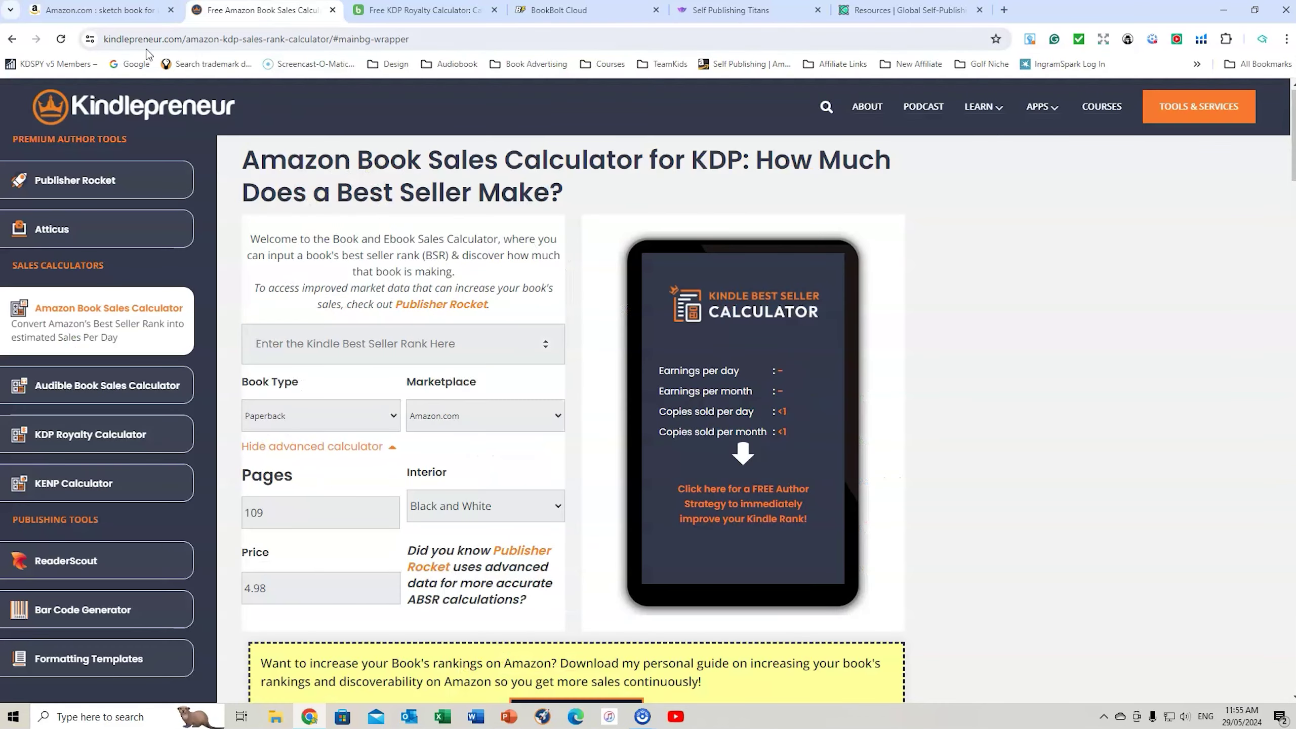
text(438)
click(102, 10)
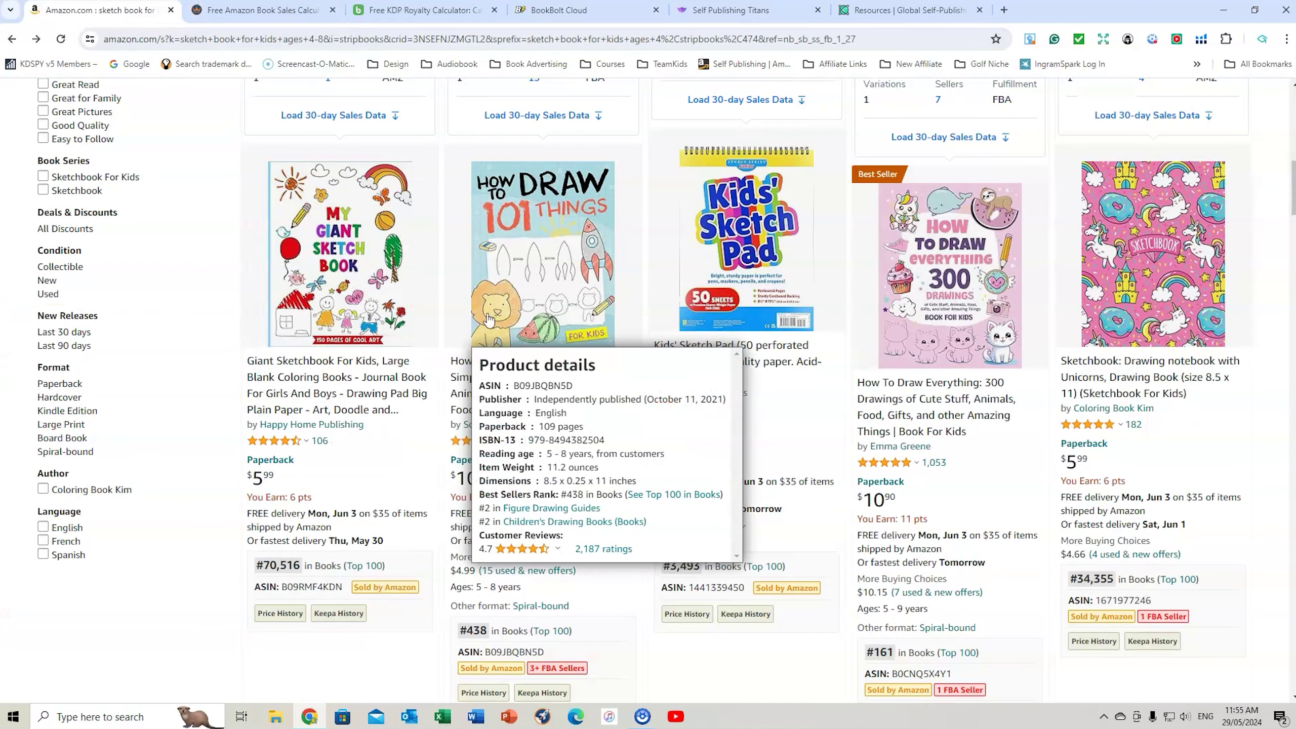
click(260, 10)
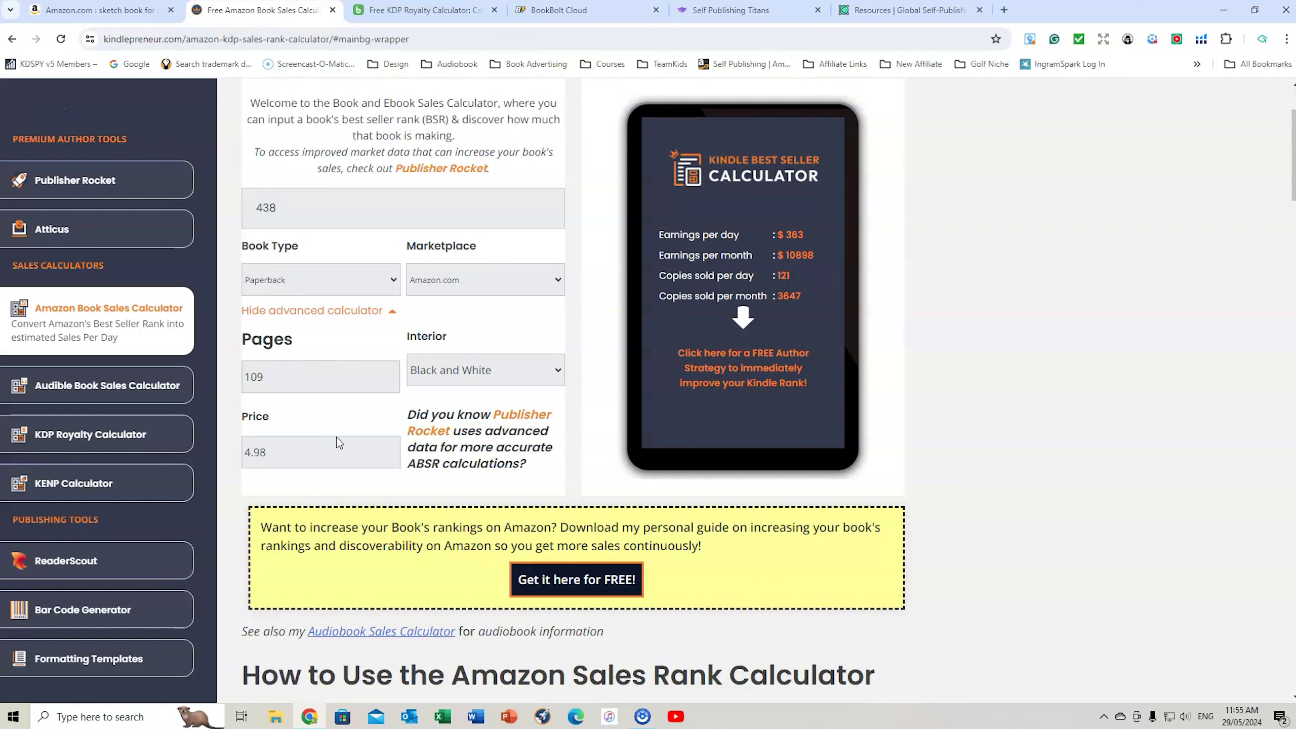
Step: Set the book price to 10.99, giving an estimate of about $802 a day
click(282, 456)
drag(282, 456, 233, 454)
text(11.99)
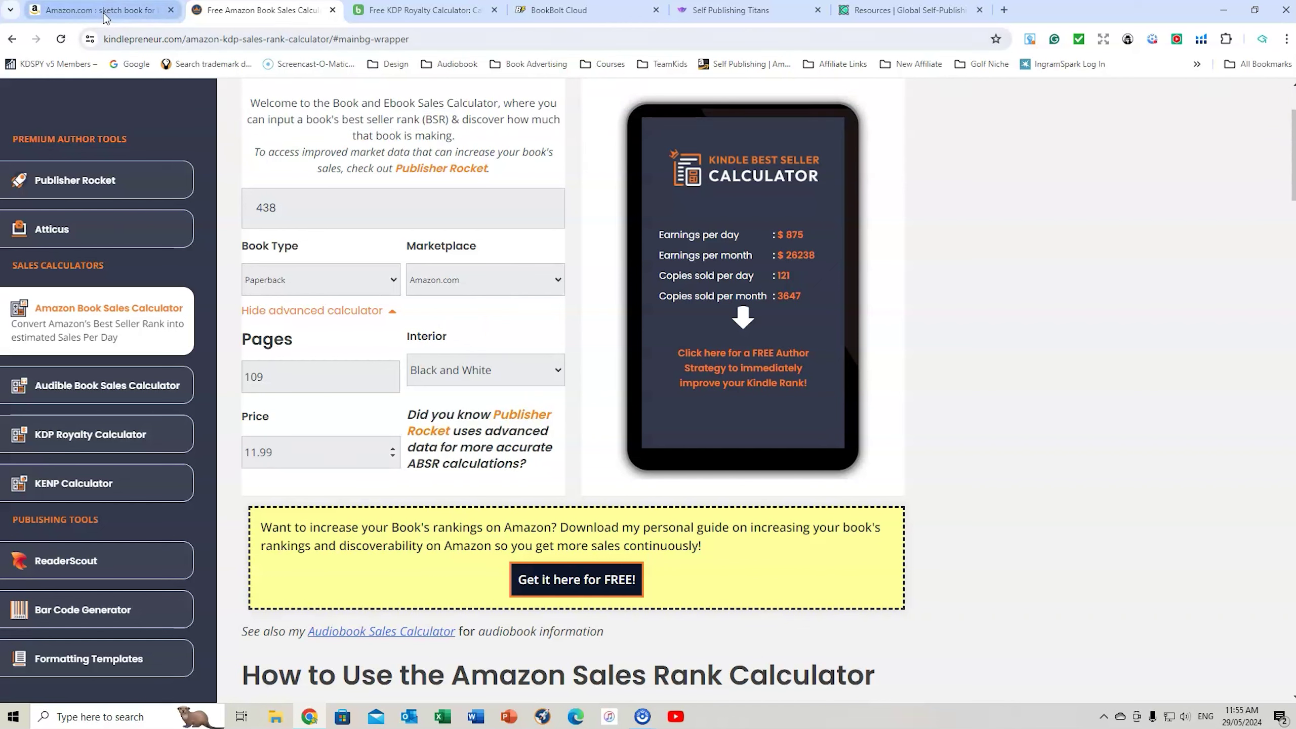
click(103, 12)
click(238, 15)
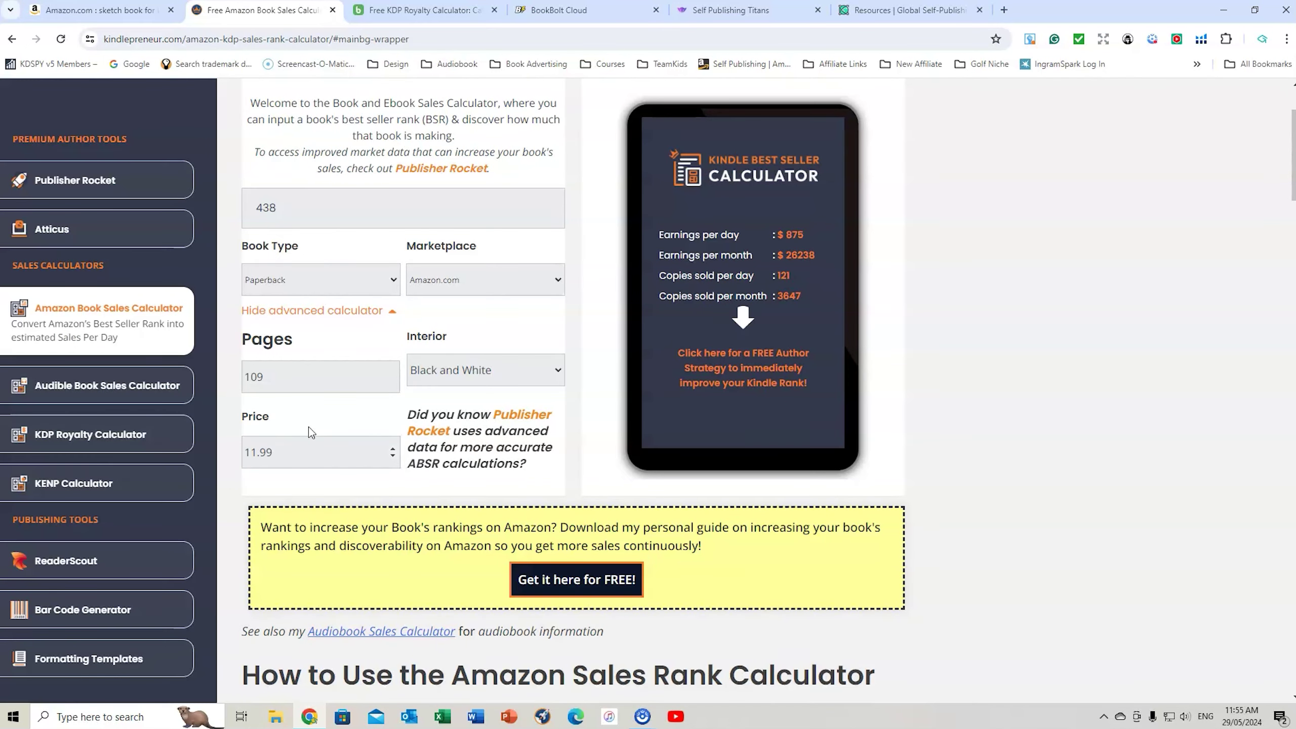
click(258, 452)
key(BackSpace)
text(0)
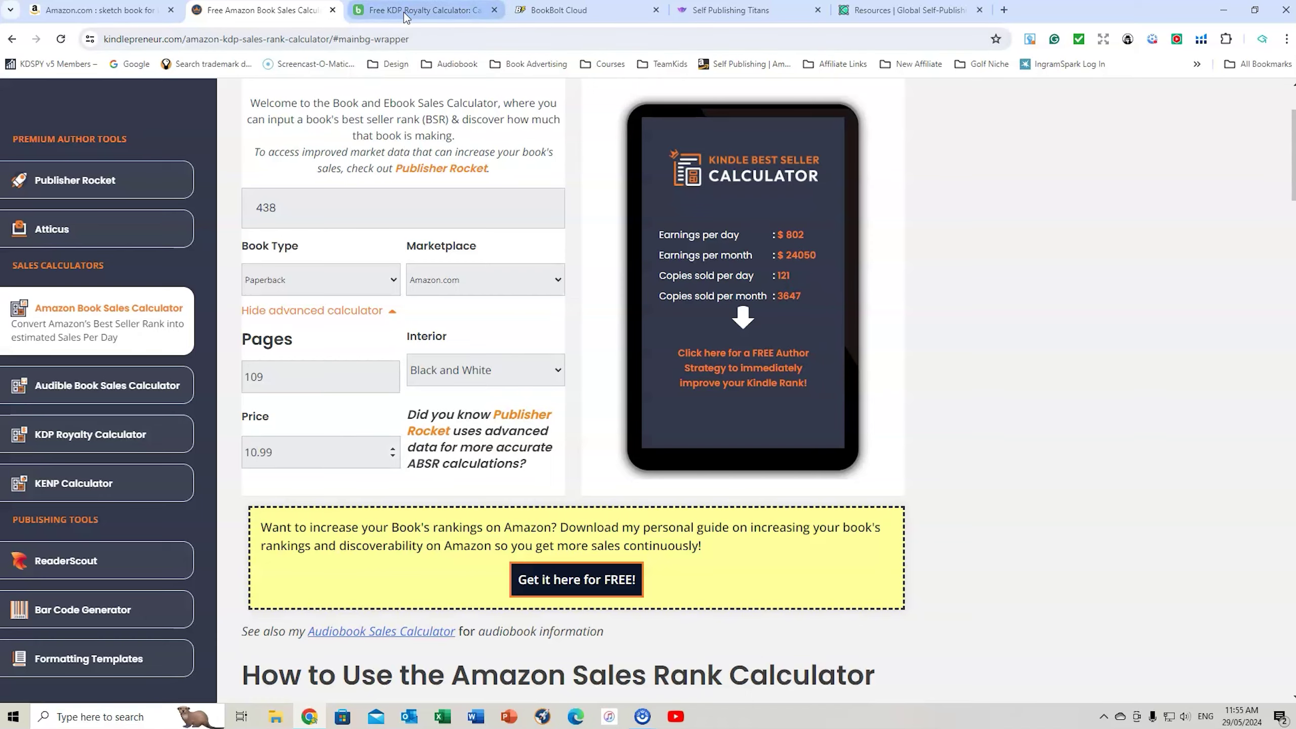
Step: Change the BookBeam price from 6.99 to 10.99, yielding a $3.75 royalty per copy
click(406, 14)
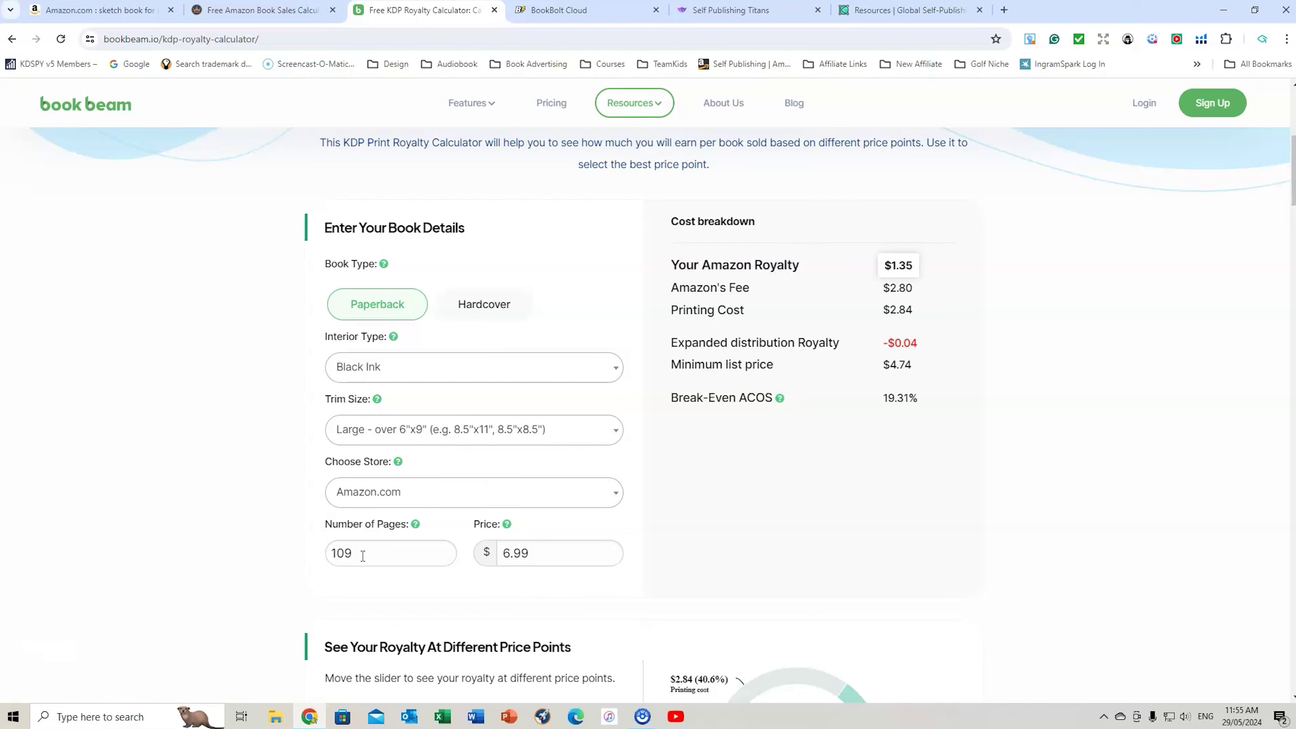
drag(552, 557, 494, 559)
text(10.99)
click(936, 471)
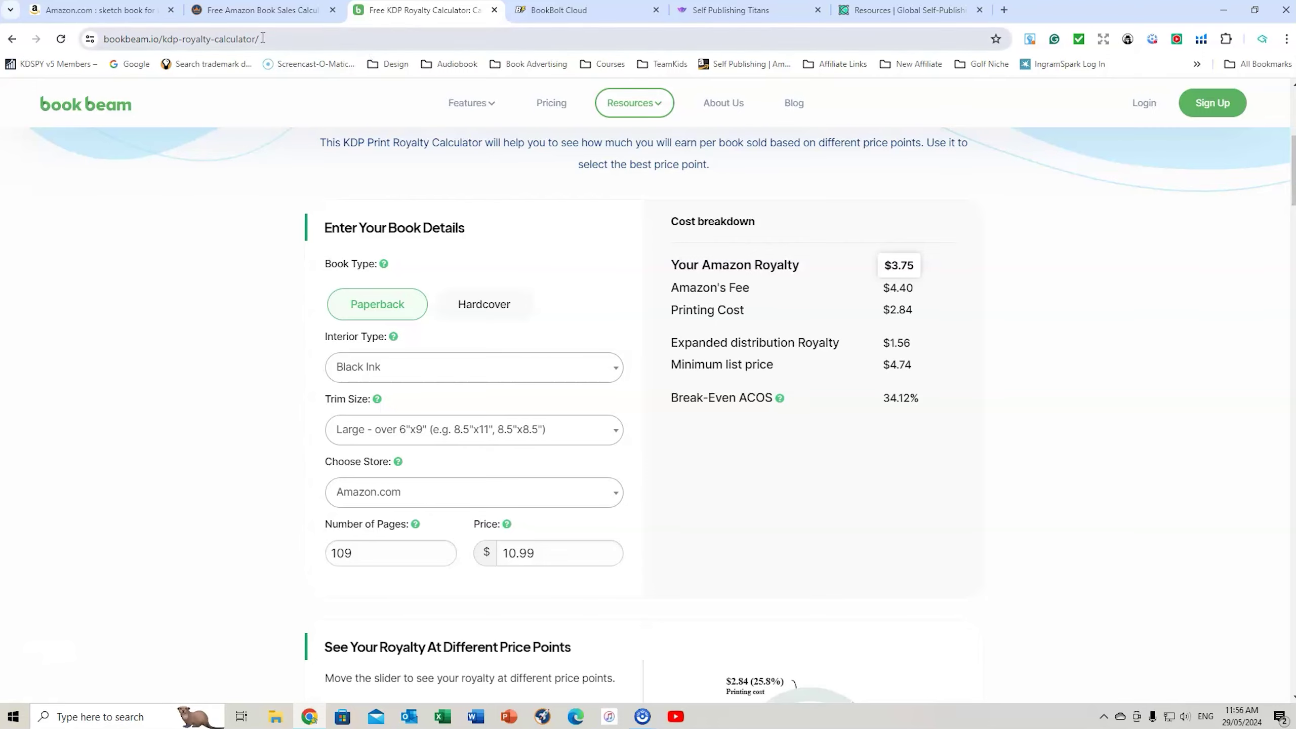
Step: Scroll to How To Draw 101 Cute Stuff For Kids and view its details: 109 pages, rank #1,032
click(117, 10)
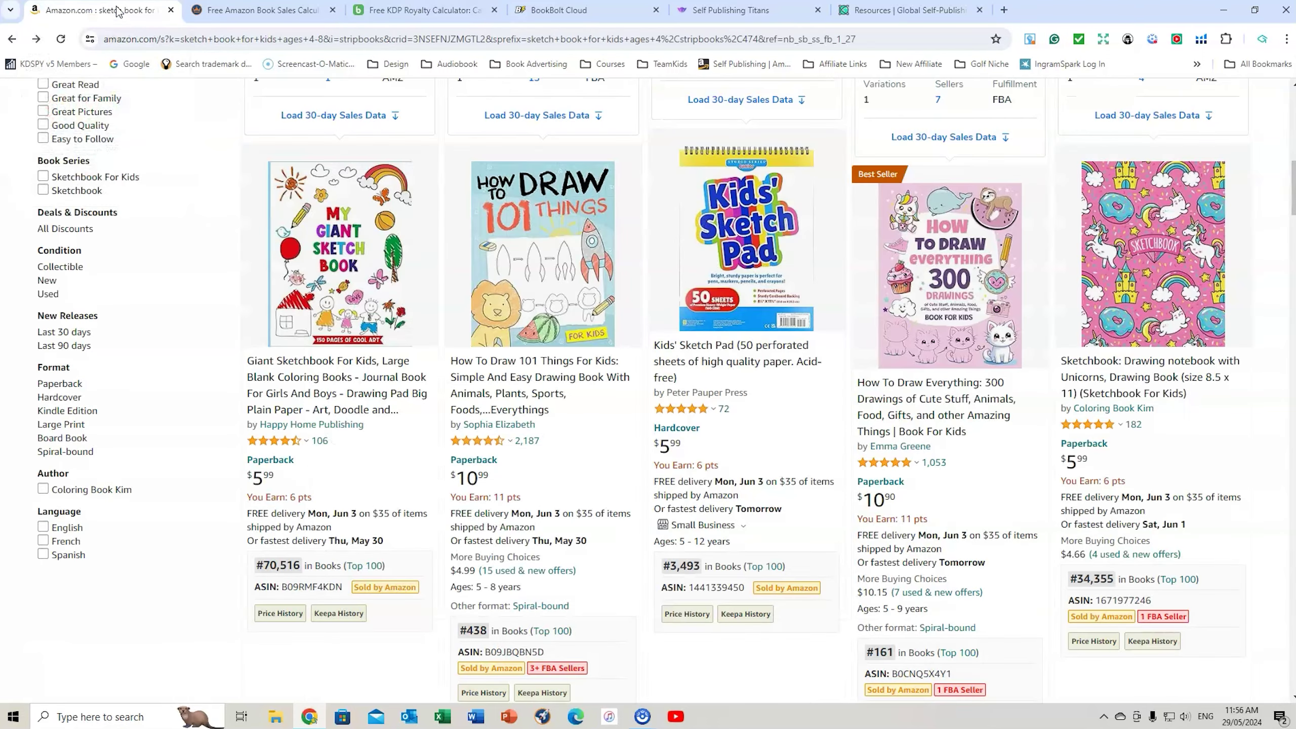
scroll(624, 301, down, 1)
scroll(625, 301, down, 15)
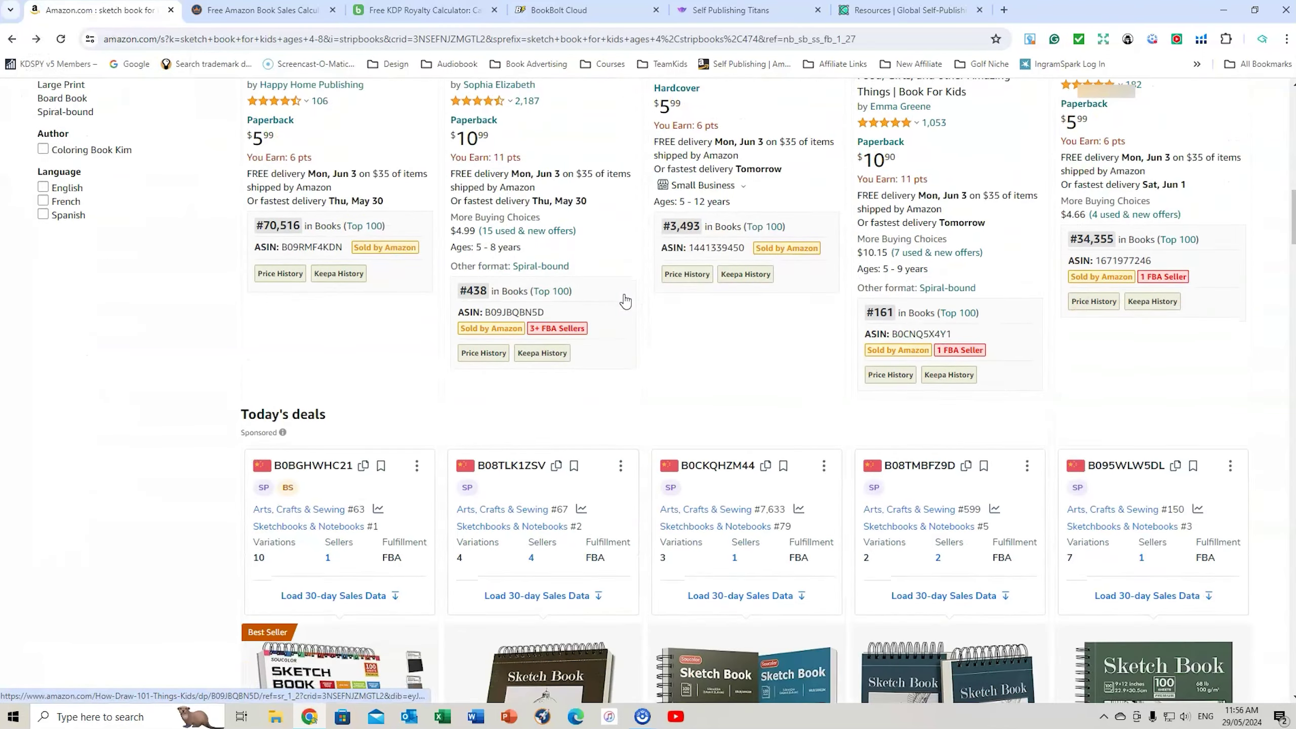
scroll(626, 300, down, 12)
scroll(626, 301, down, 3)
scroll(626, 301, down, 10)
scroll(626, 300, down, 6)
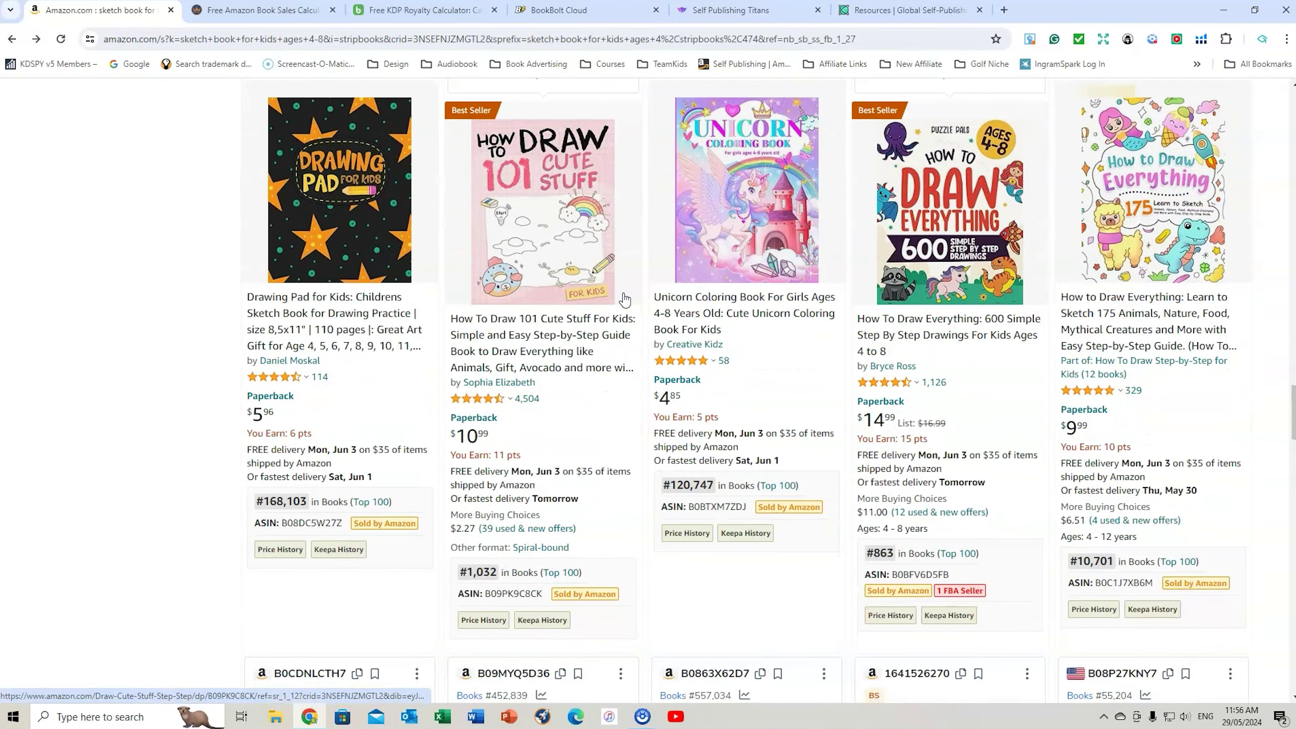
mouse_move(606, 252)
mouse_move(528, 399)
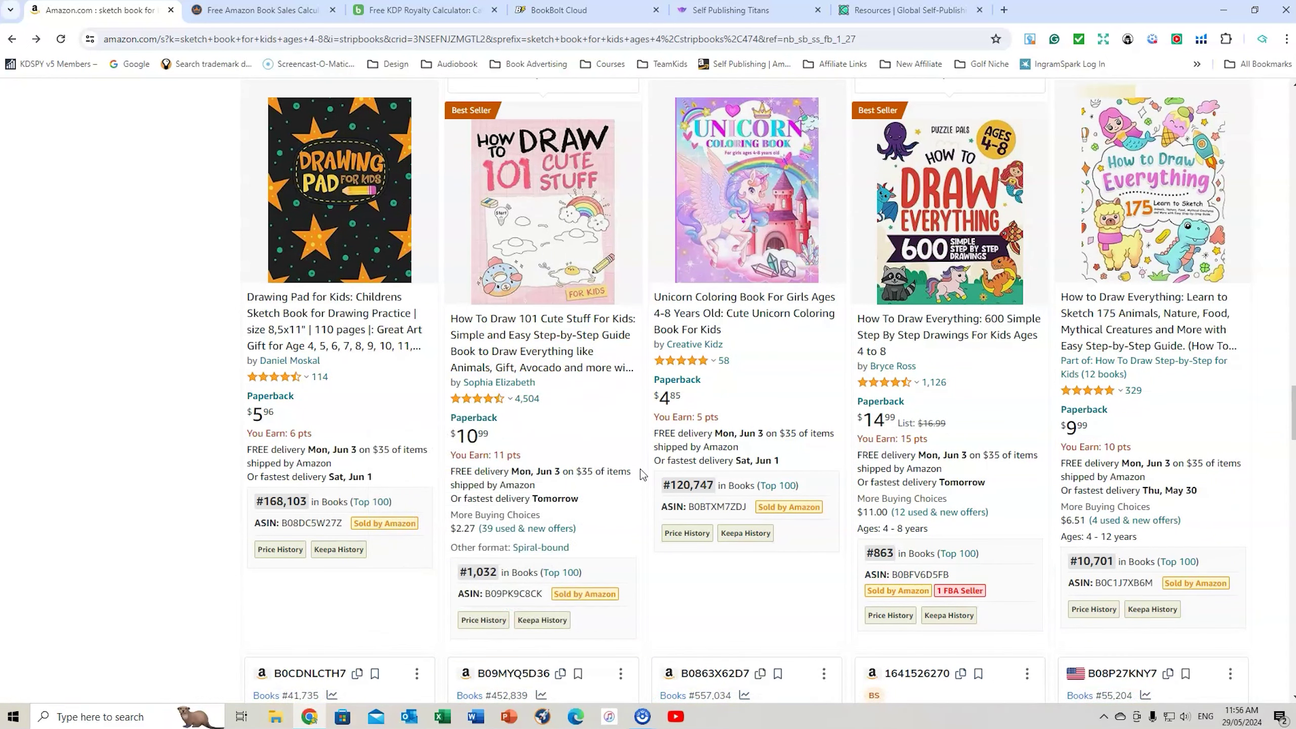
mouse_move(518, 279)
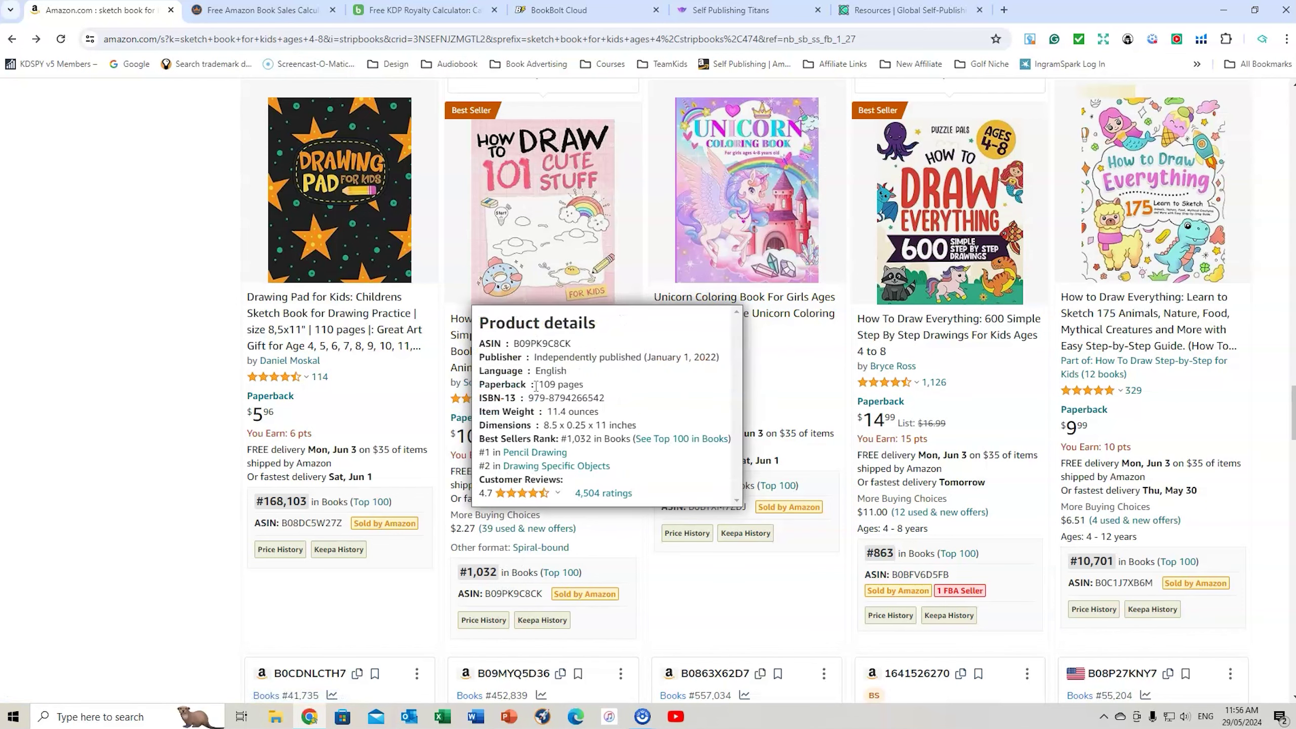
Step: Enter best seller rank 1032 in Kindlepreneur, estimating about $465 a day
click(286, 12)
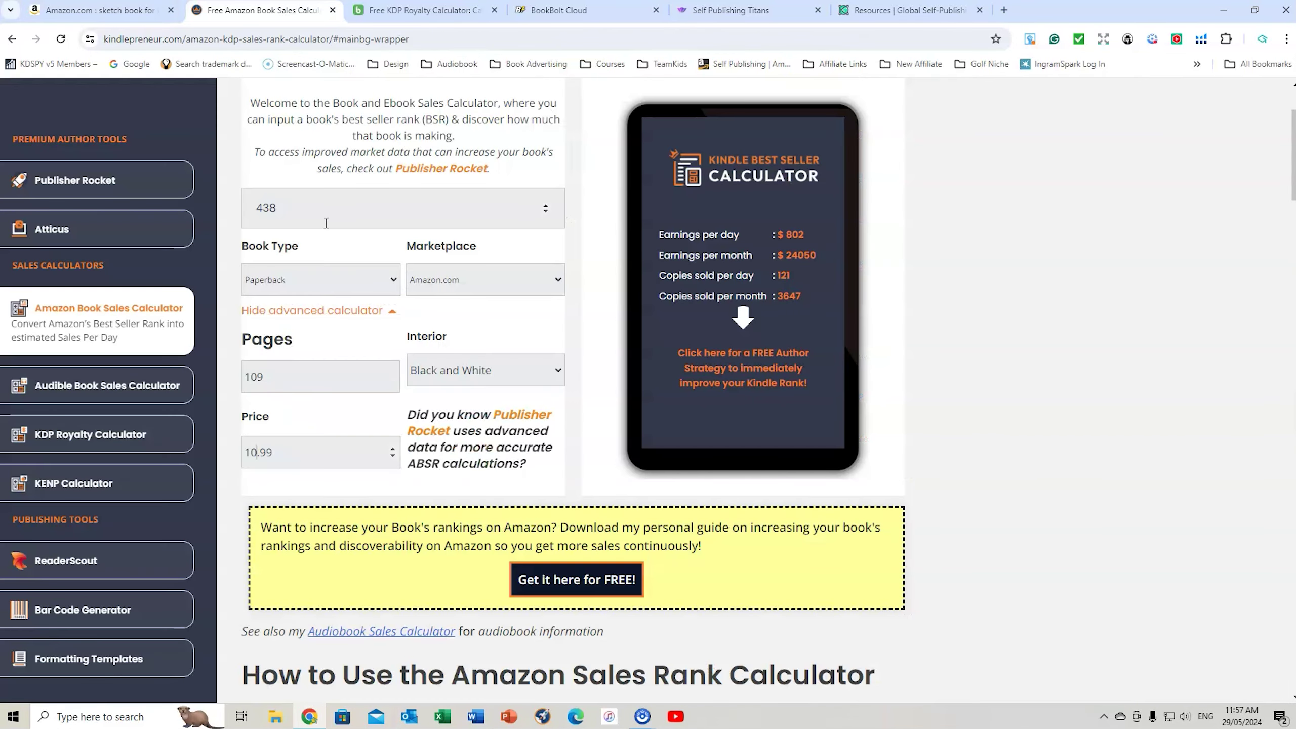
text(1032)
click(424, 11)
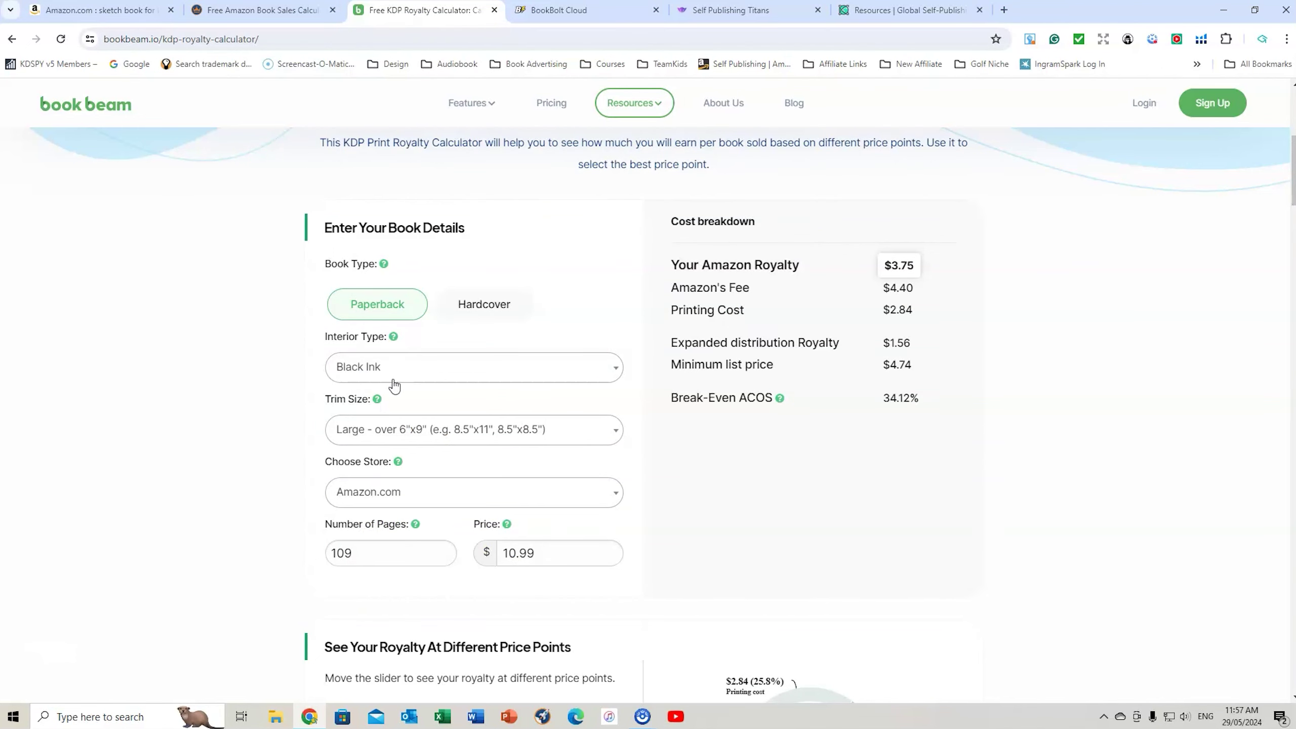
drag(539, 558, 503, 553)
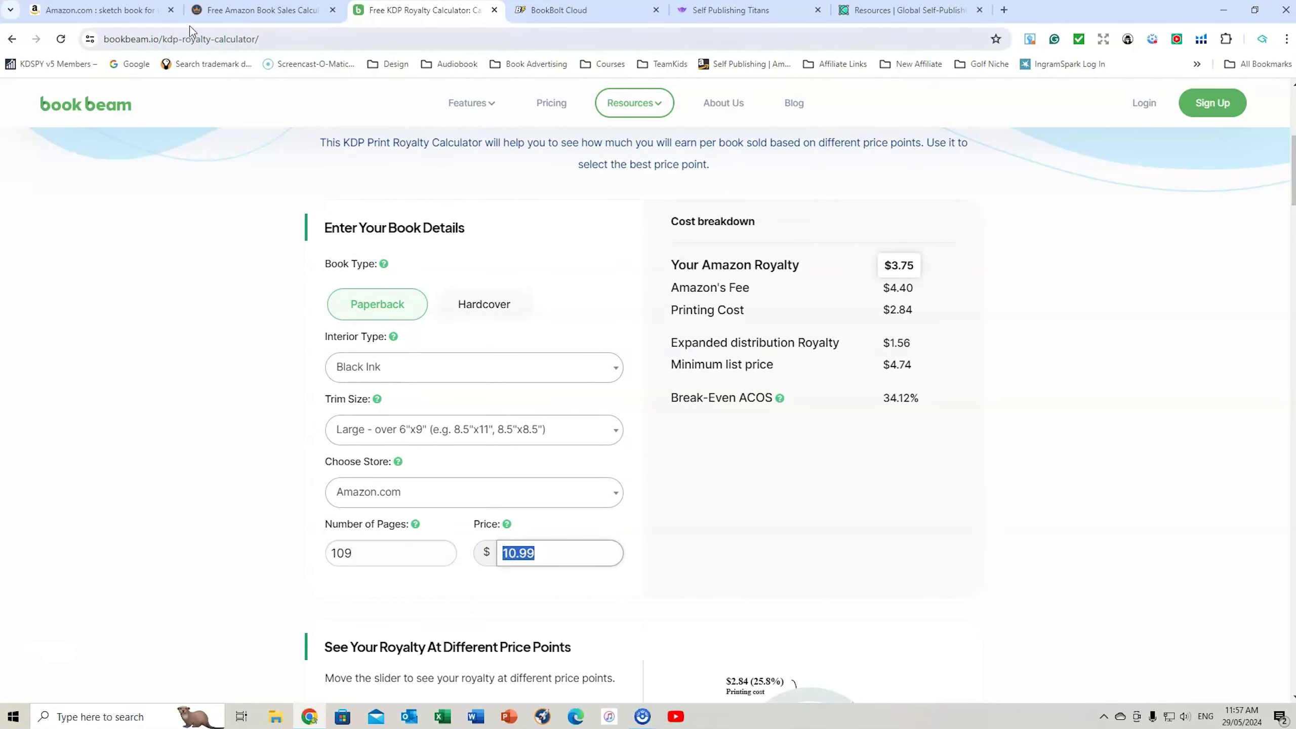
click(152, 13)
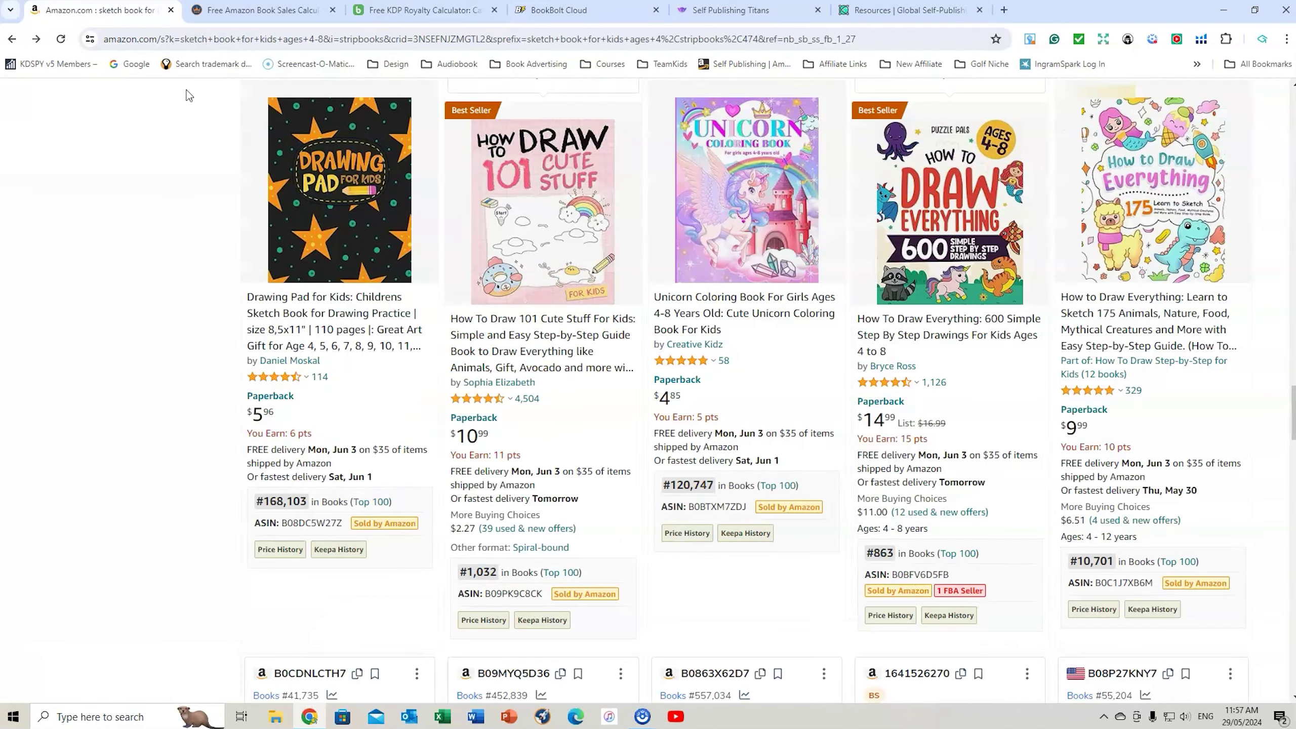
click(259, 10)
drag(294, 209, 255, 210)
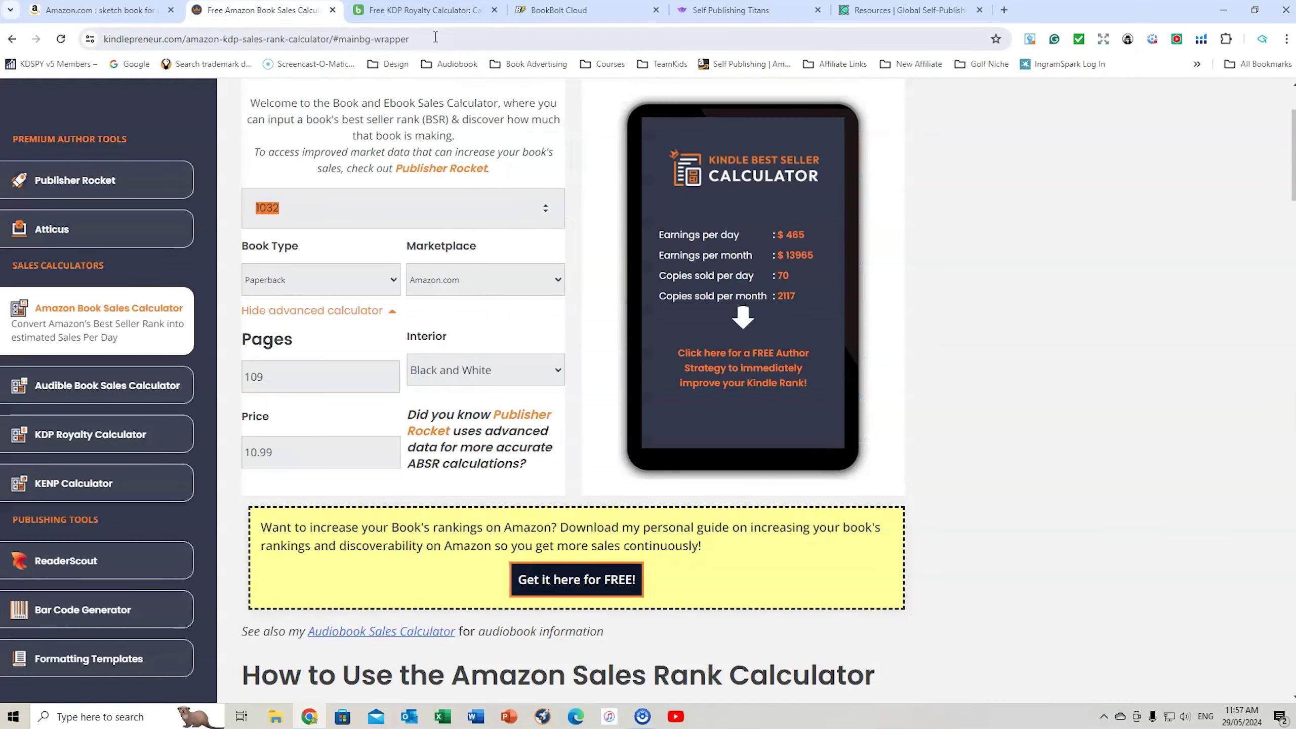
click(398, 12)
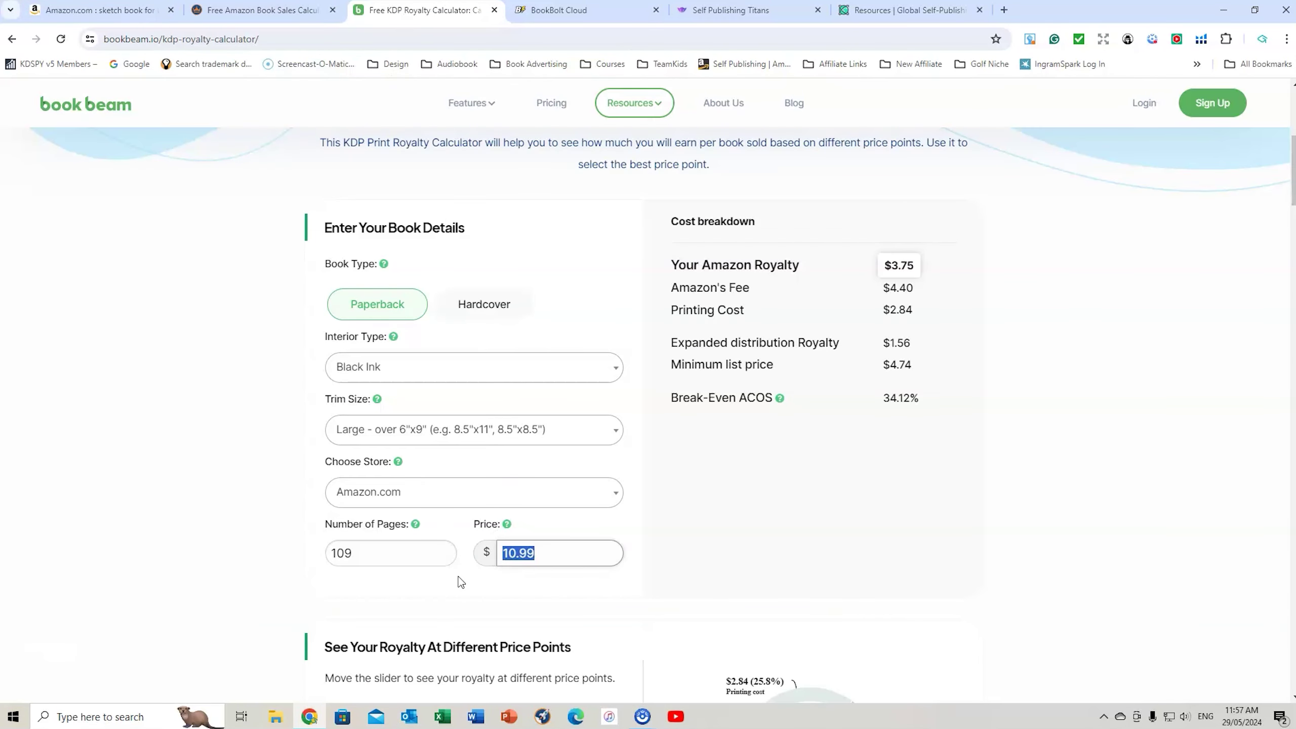
click(1018, 482)
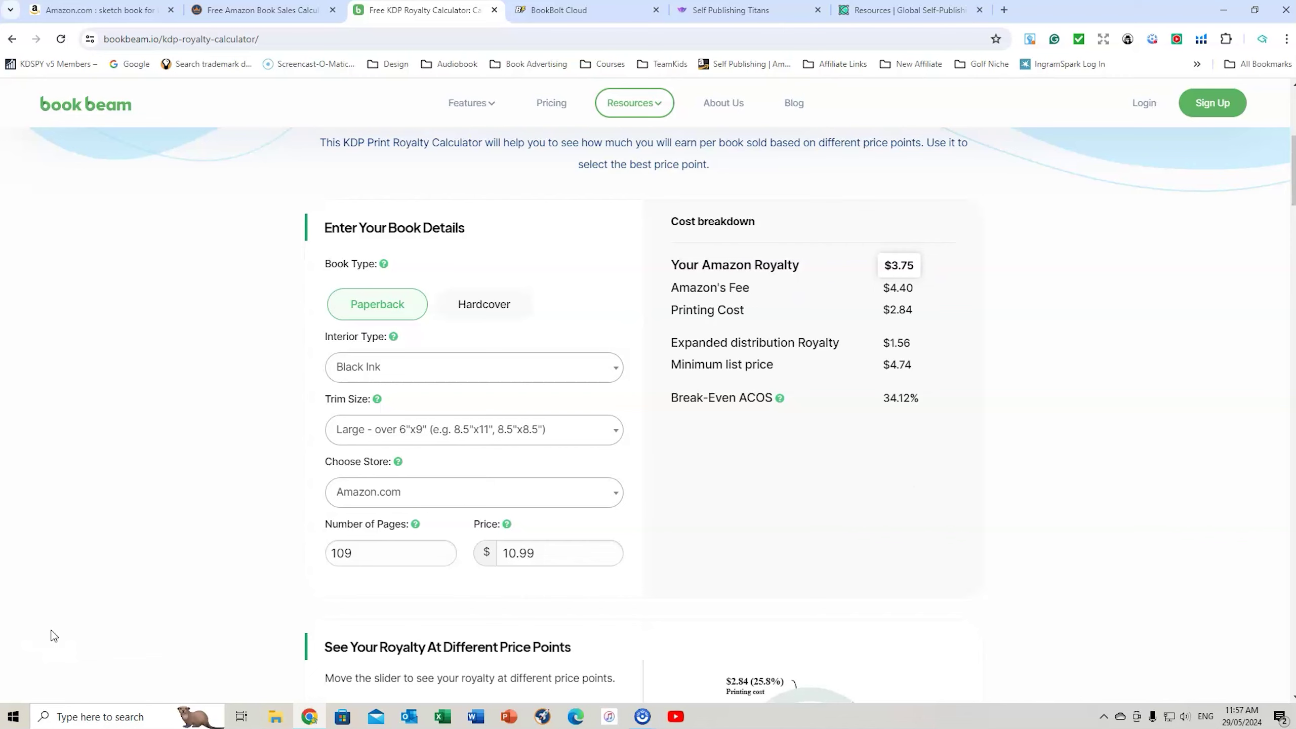
Step: Search Amazon for 'stress relief coloring book for kids' and scroll the results
click(97, 9)
drag(396, 98, 257, 97)
text(stress )
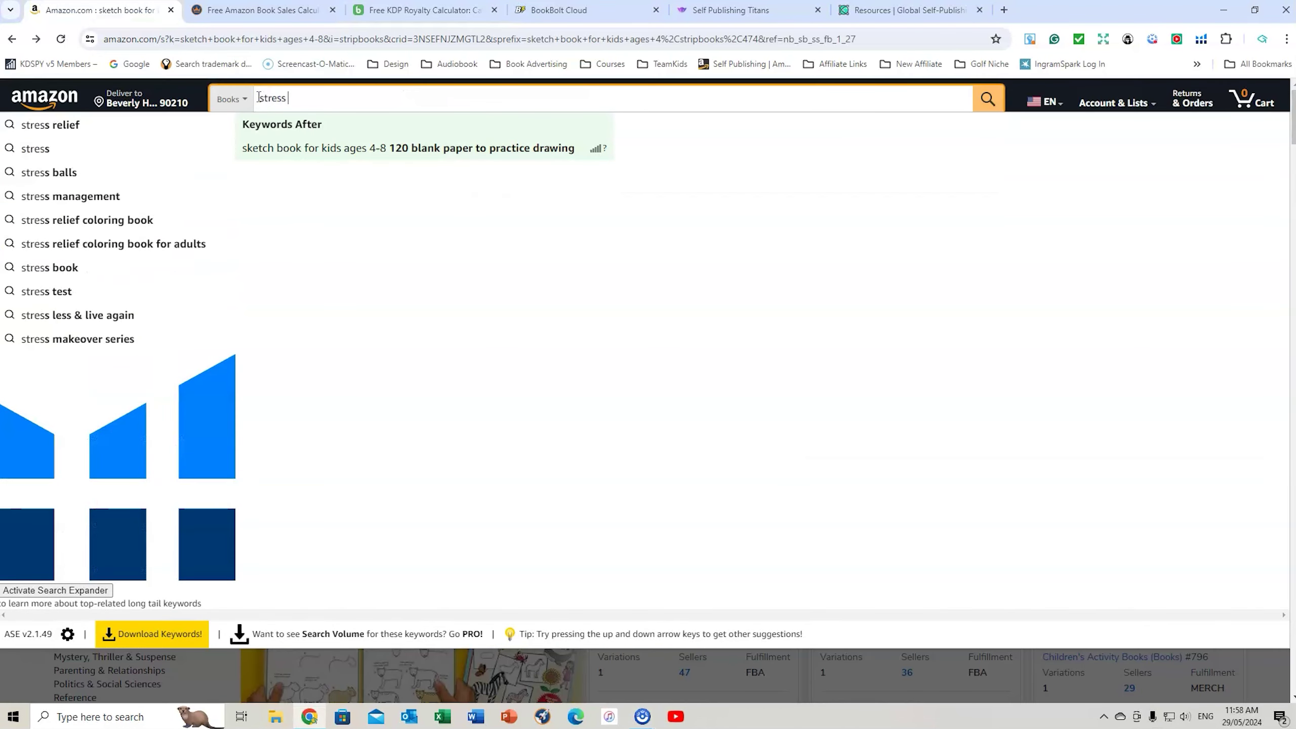
text(relief col)
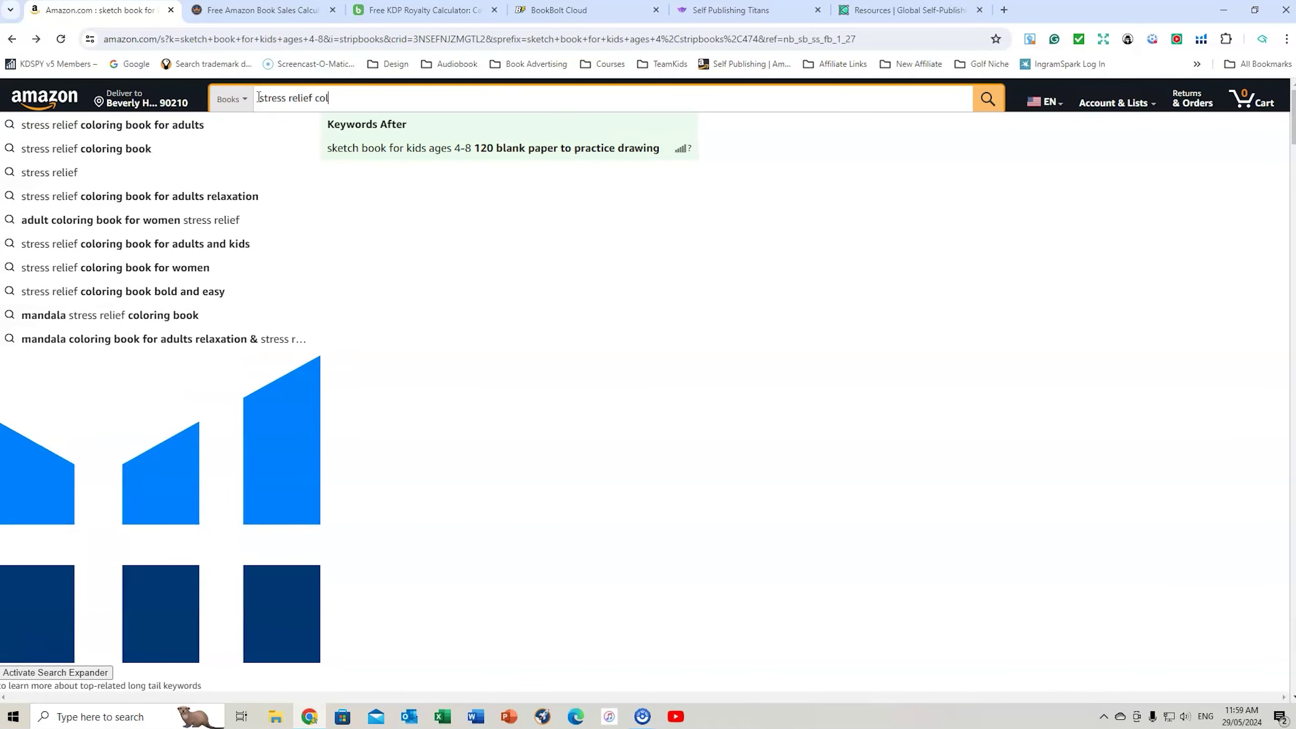
text(oring book)
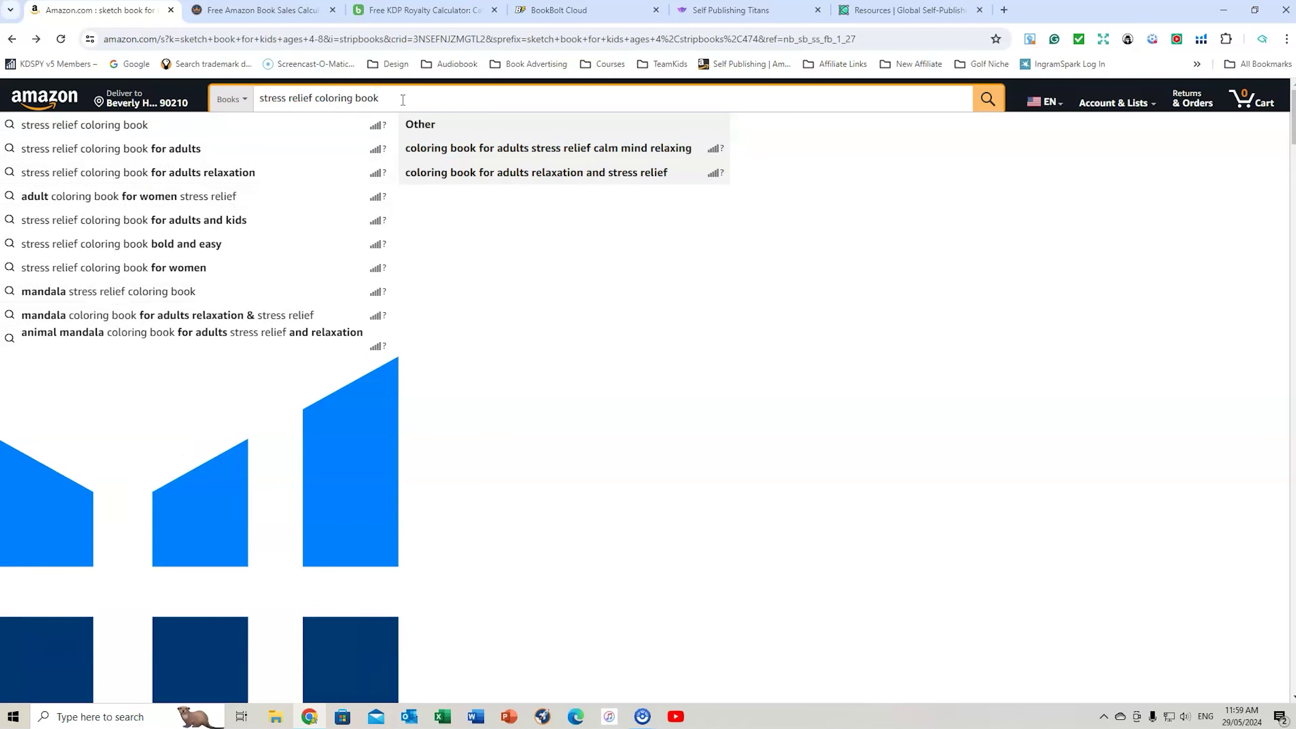
text(for kids)
key(Return)
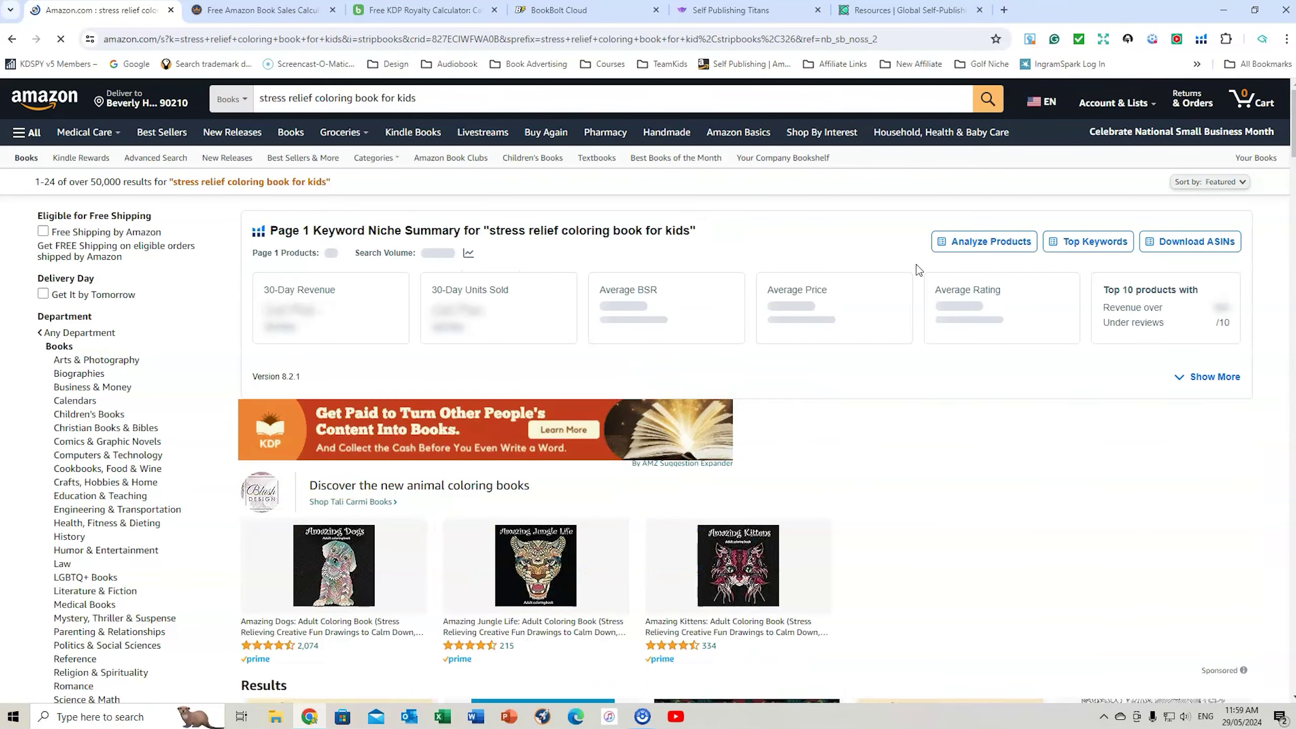
scroll(916, 275, down, 10)
scroll(916, 276, down, 4)
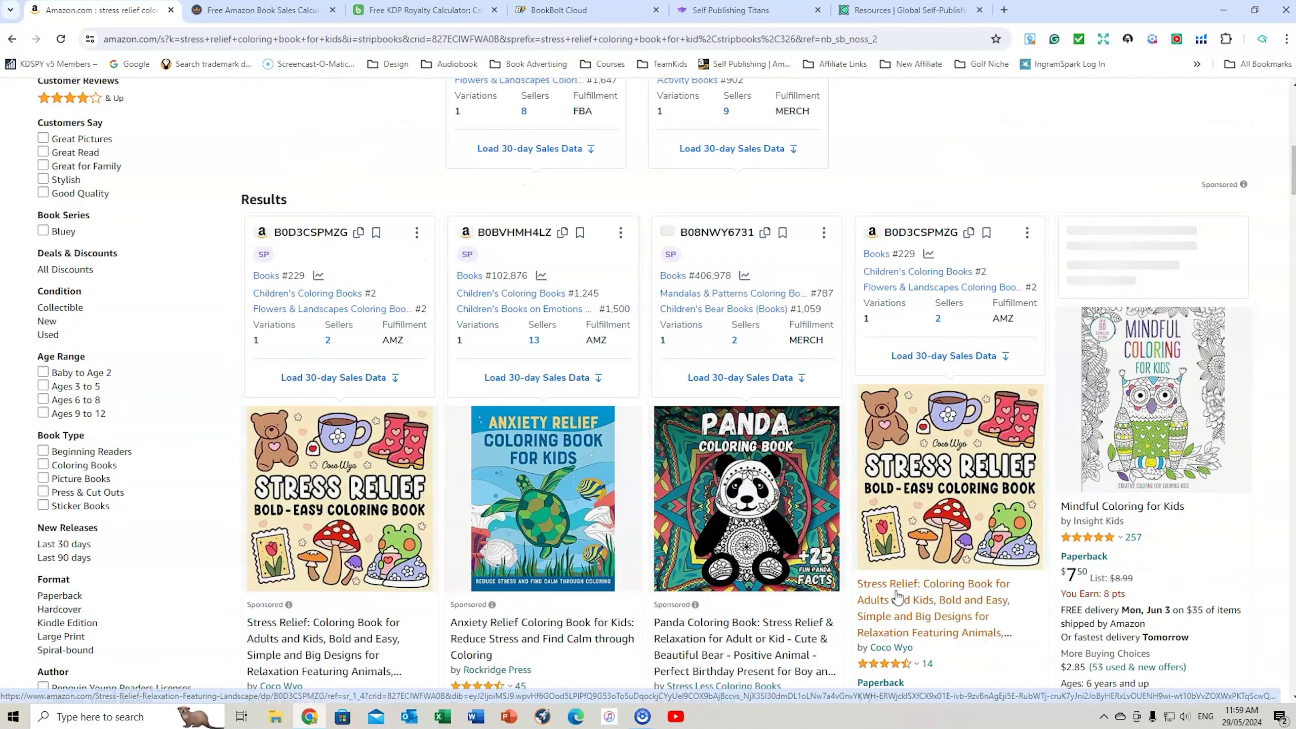
mouse_move(957, 457)
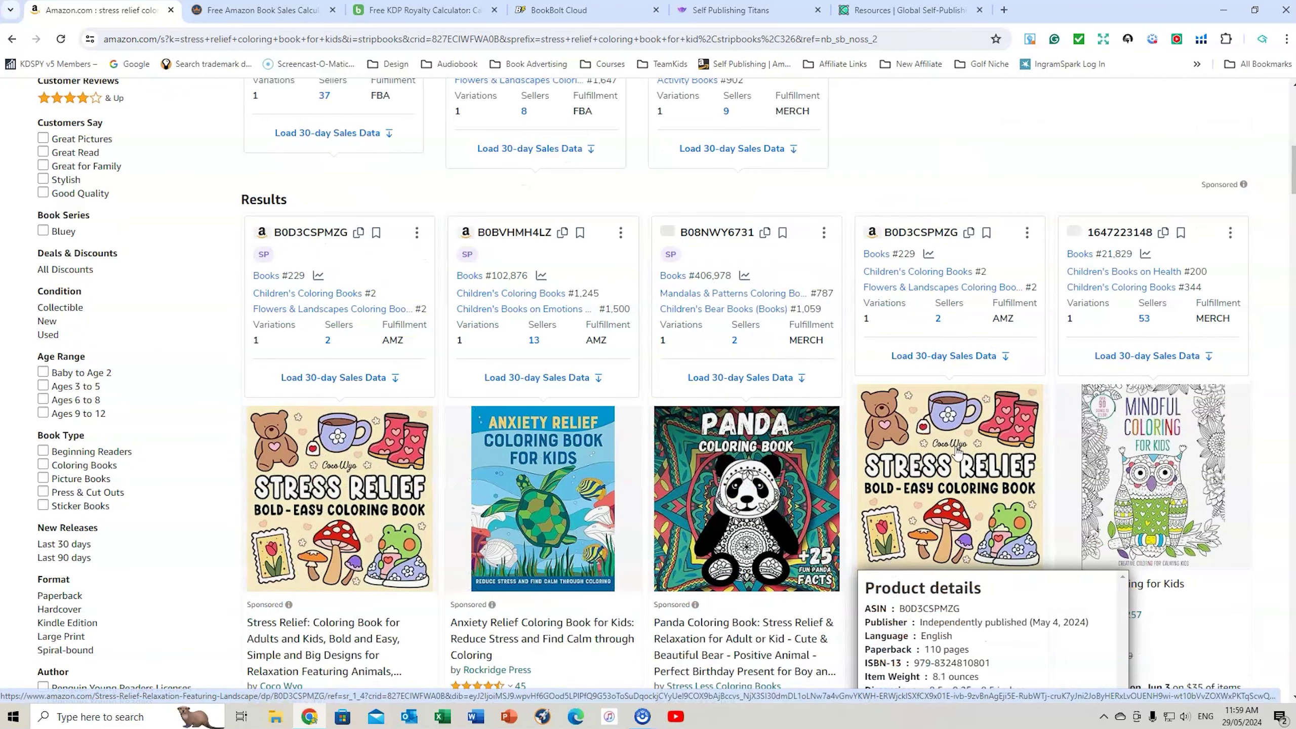
scroll(954, 485, down, 4)
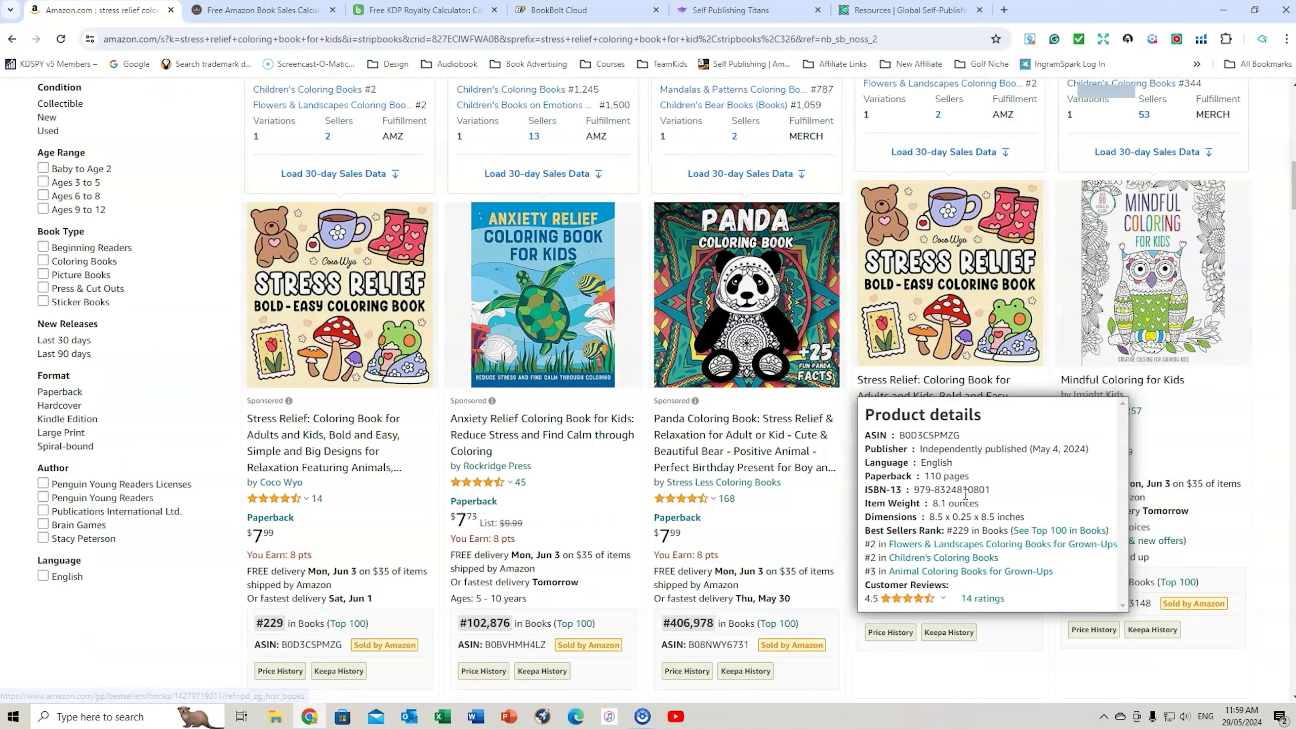
Step: Open the fourth result, the Stress Relief bold-easy coloring book, and scroll through its listing
click(953, 261)
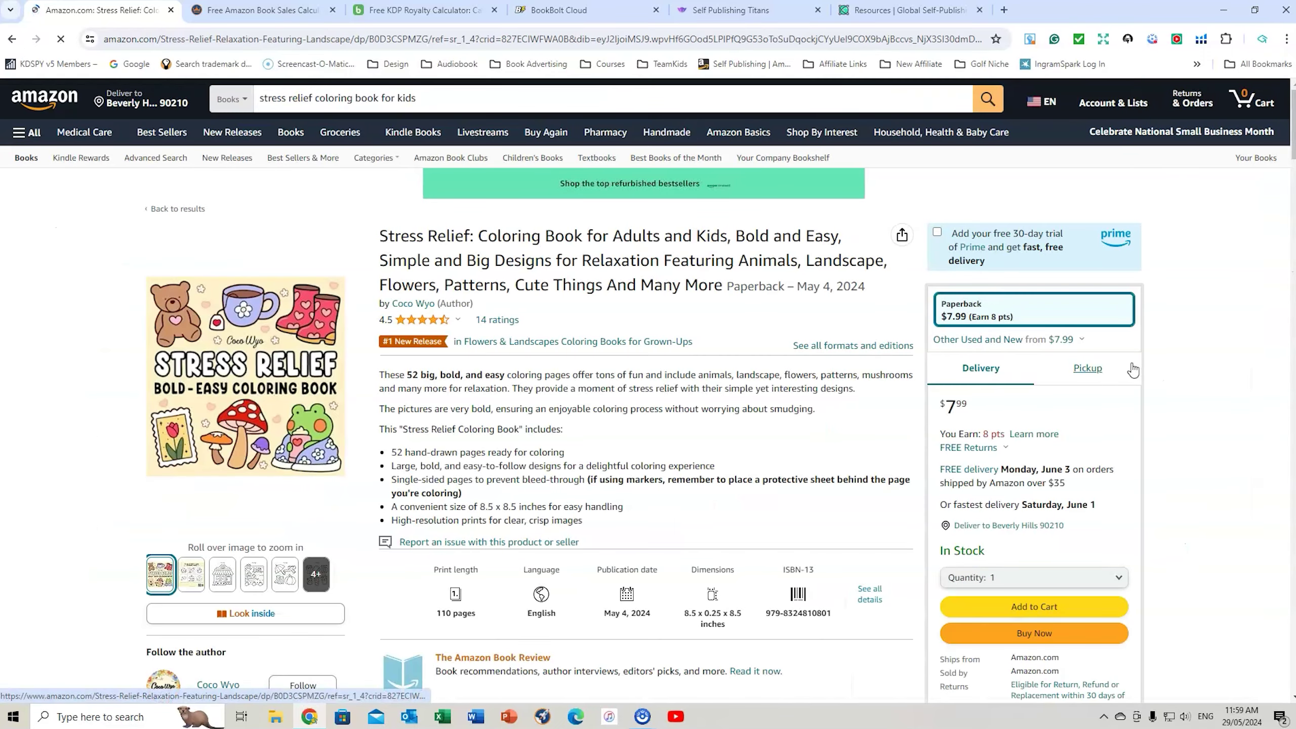
scroll(1132, 363, down, 5)
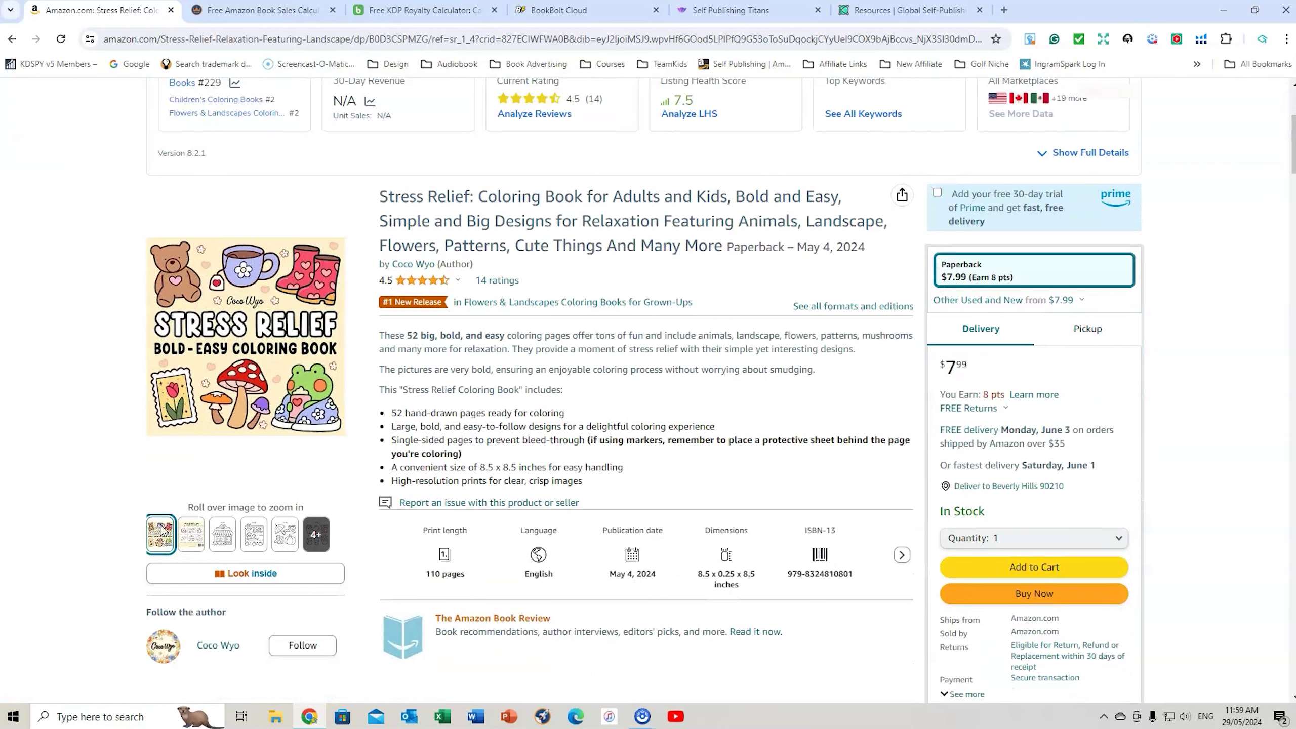
mouse_move(192, 540)
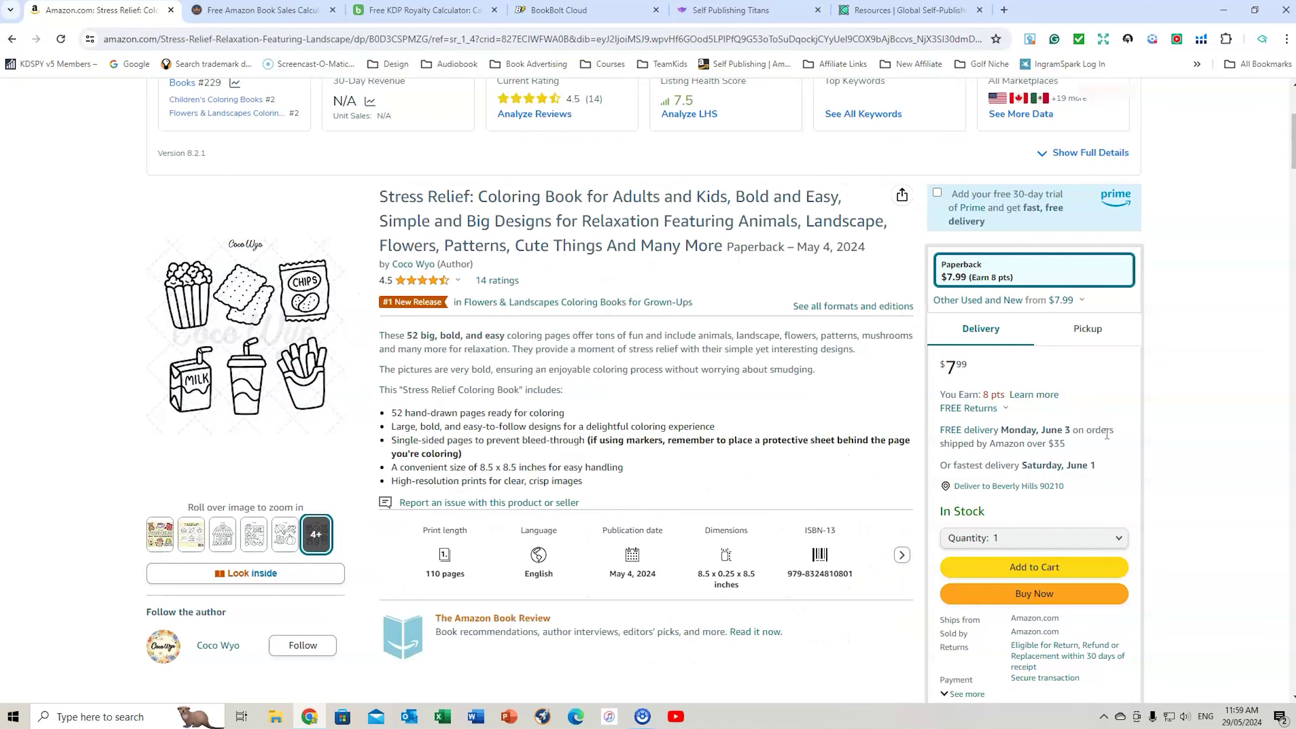
scroll(571, 412, down, 5)
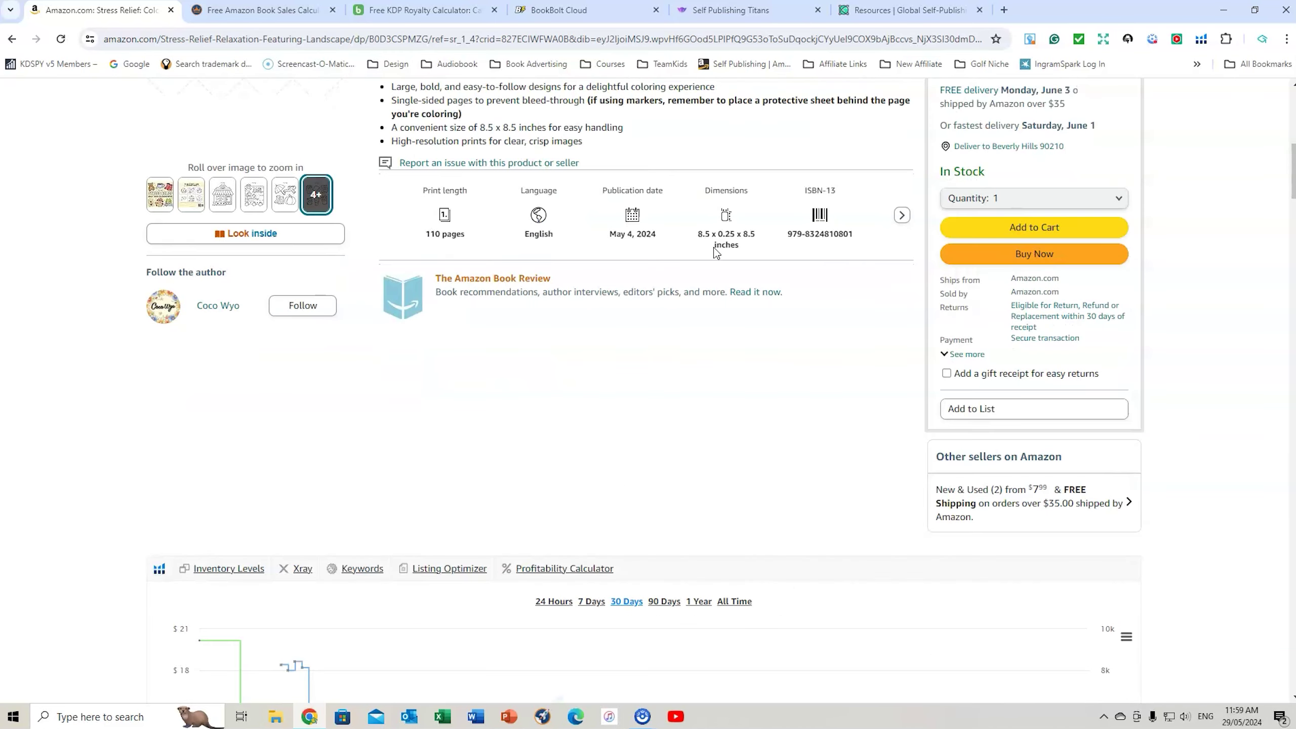
scroll(554, 366, up, 5)
scroll(581, 381, down, 6)
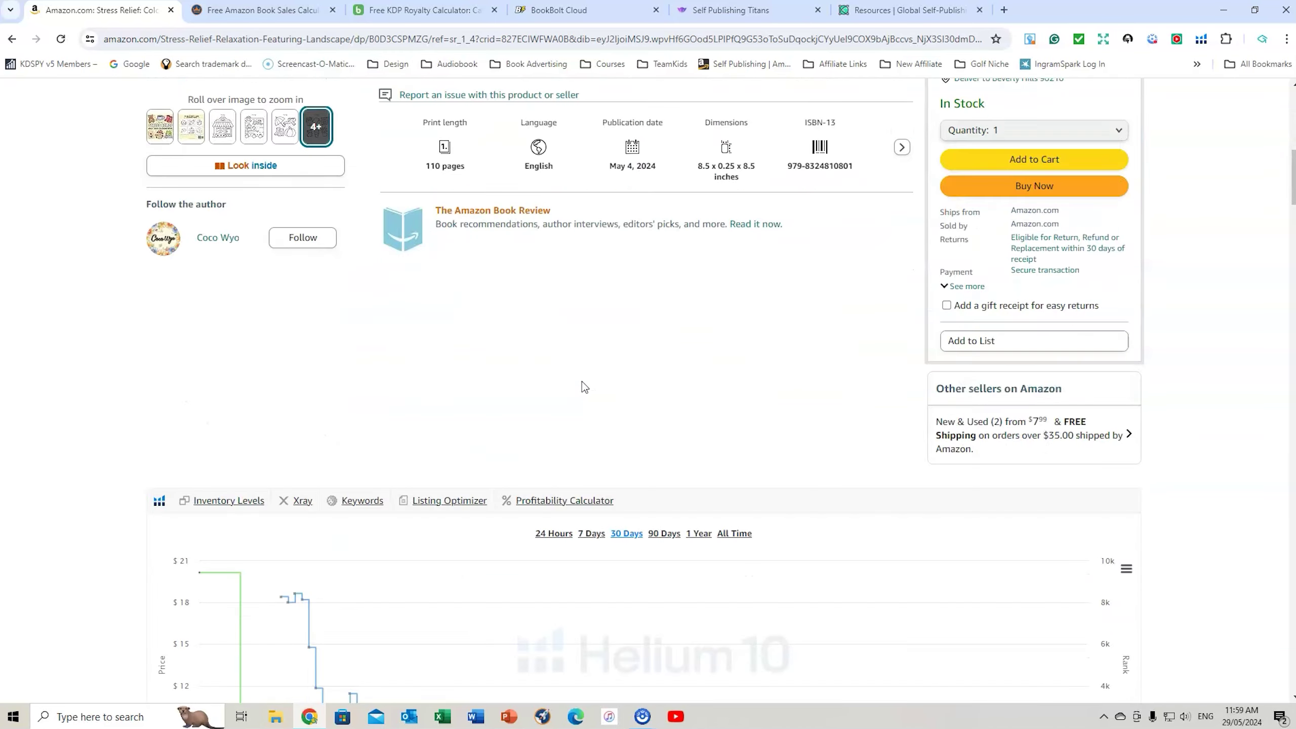
scroll(581, 381, down, 18)
scroll(581, 434, up, 8)
Step: Scroll through the Helium 10 sales-rank chart and Product details (May 4, 2024 release, #229 in Books)
scroll(581, 433, up, 7)
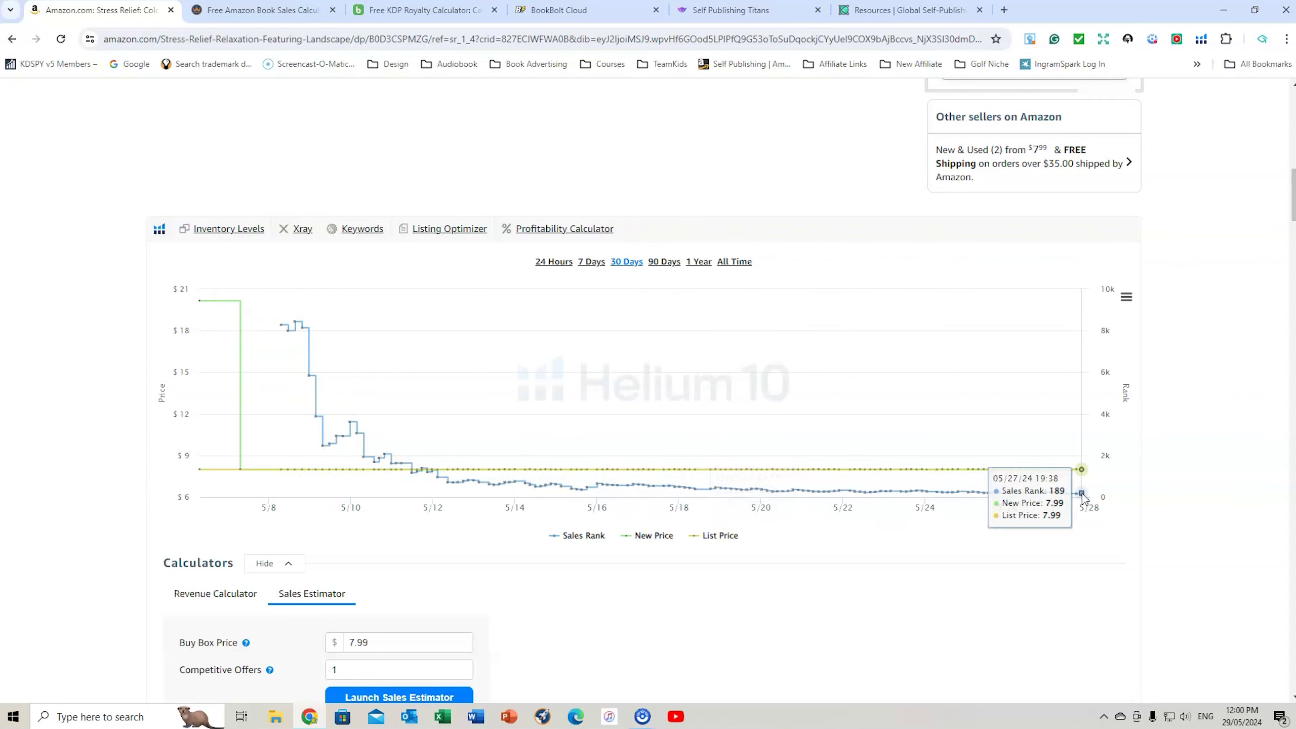
scroll(1152, 545, down, 5)
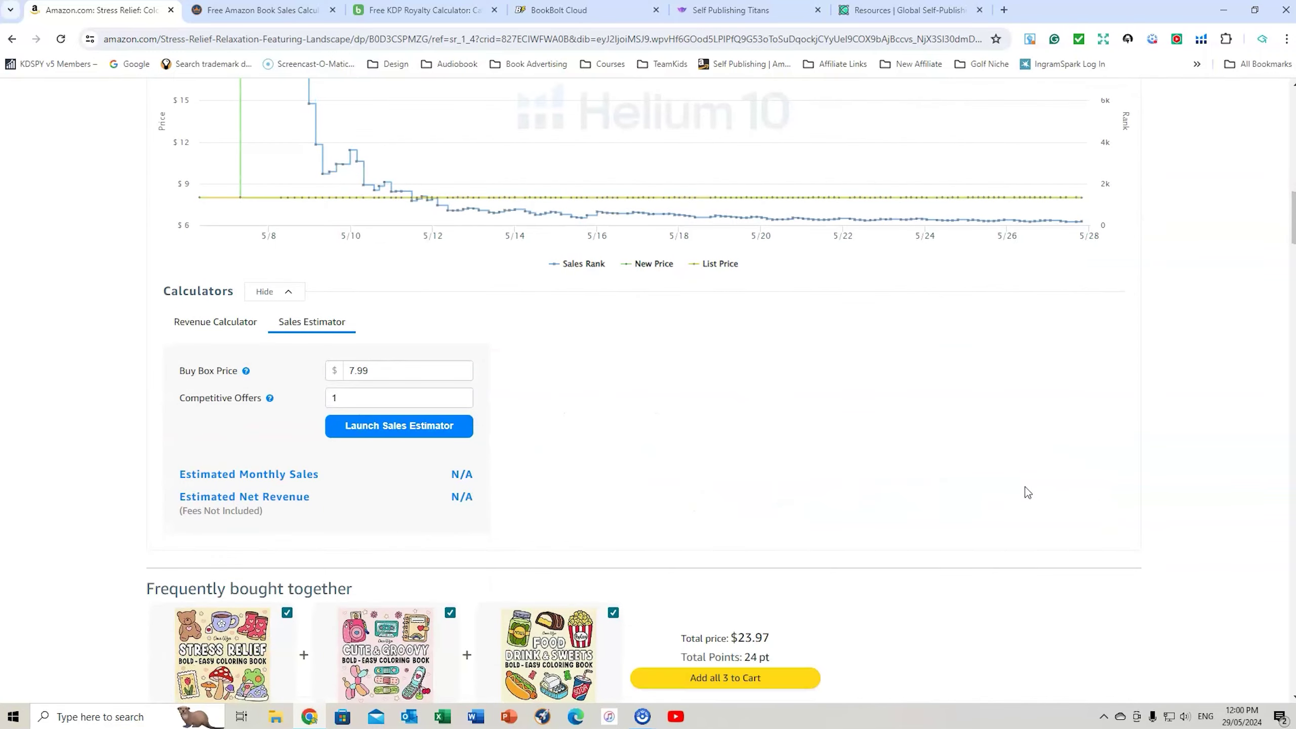
scroll(903, 438, down, 20)
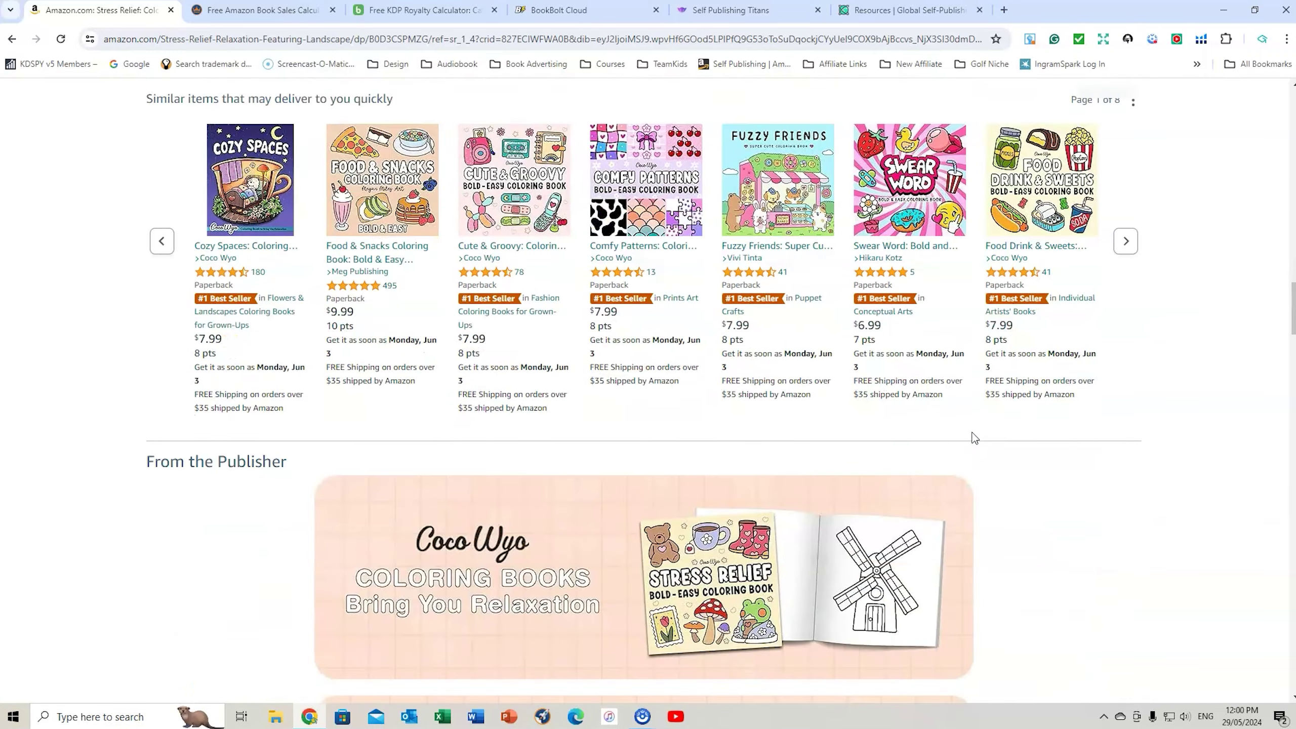
scroll(975, 434, down, 20)
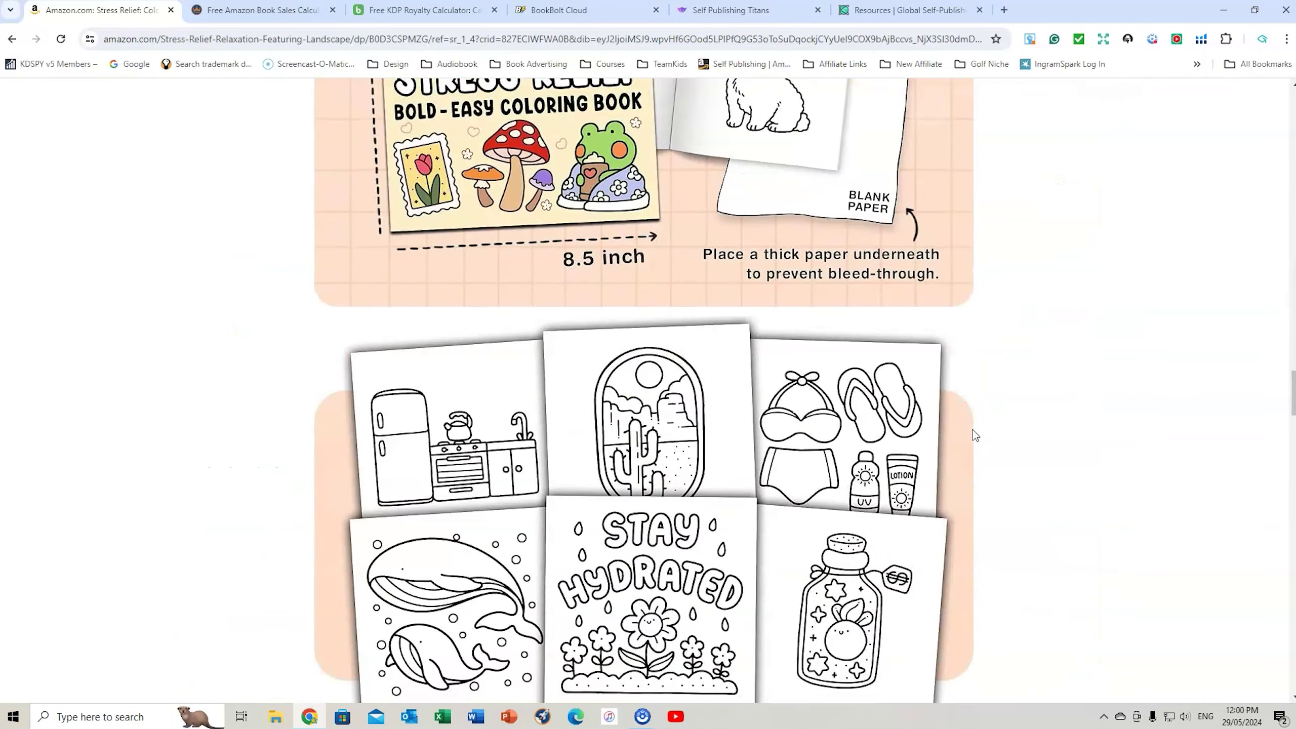
scroll(975, 434, down, 6)
scroll(975, 434, up, 5)
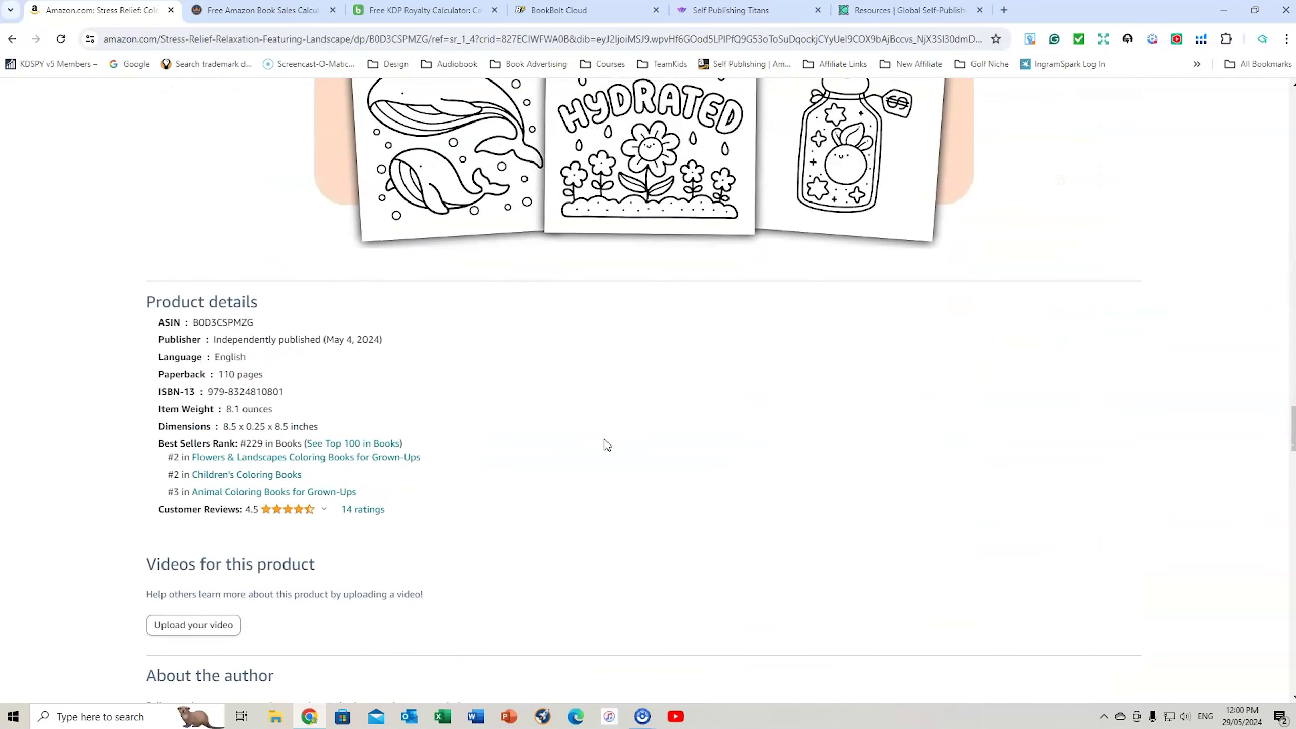
Step: Set the Kindlepreneur page count to 110
click(234, 11)
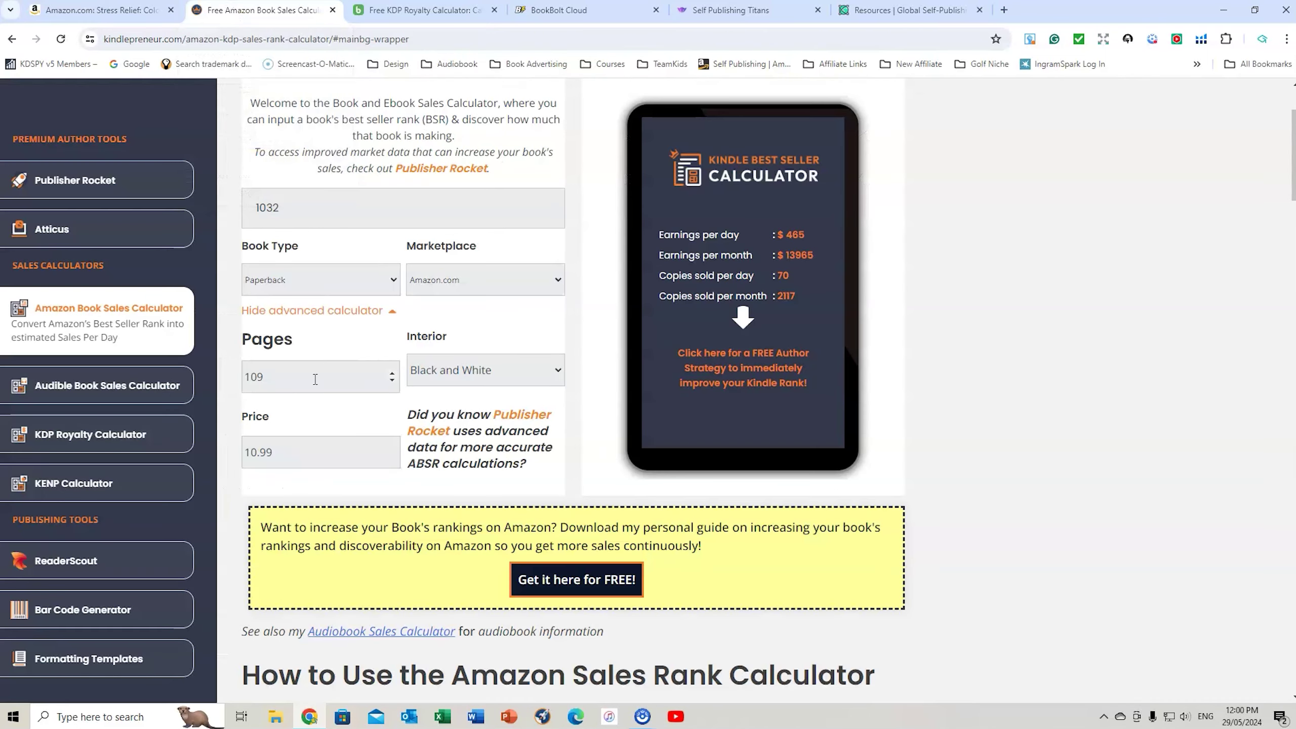
key(BackSpace)
key(BackSpace)
text(10)
click(80, 10)
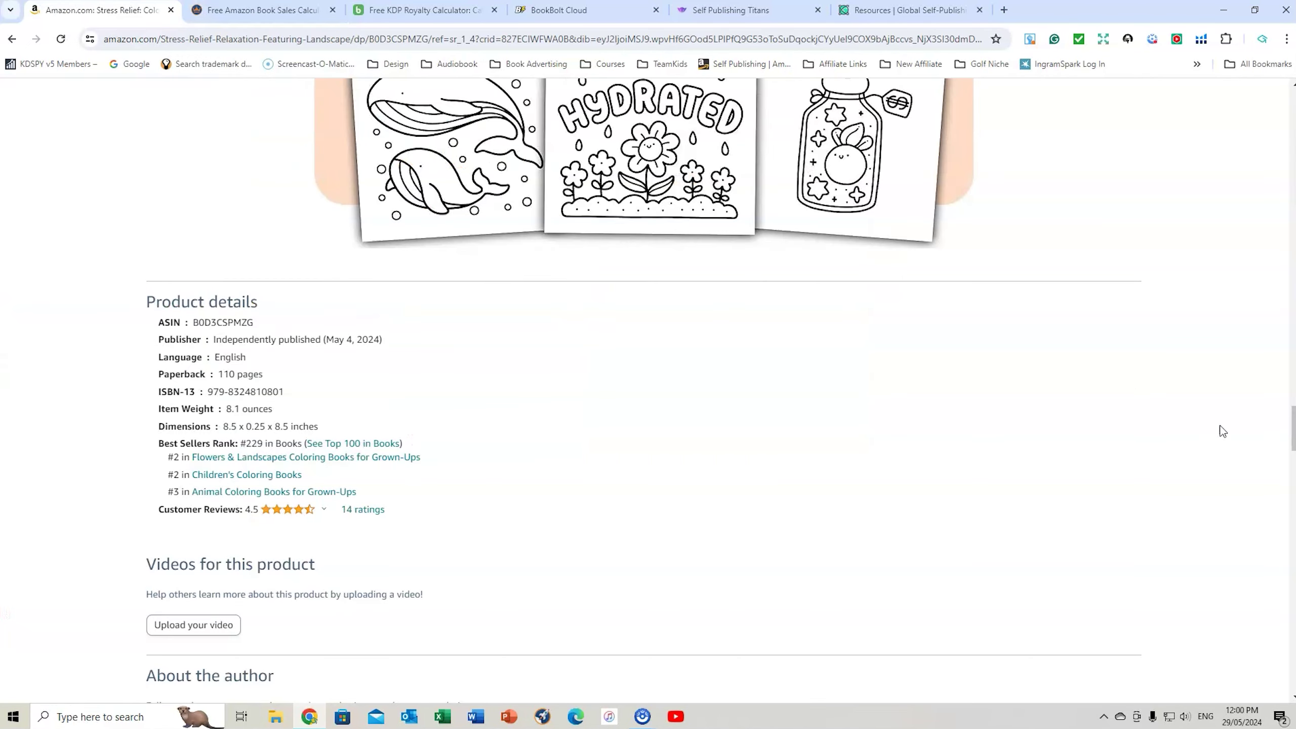
drag(1293, 429, 1293, 112)
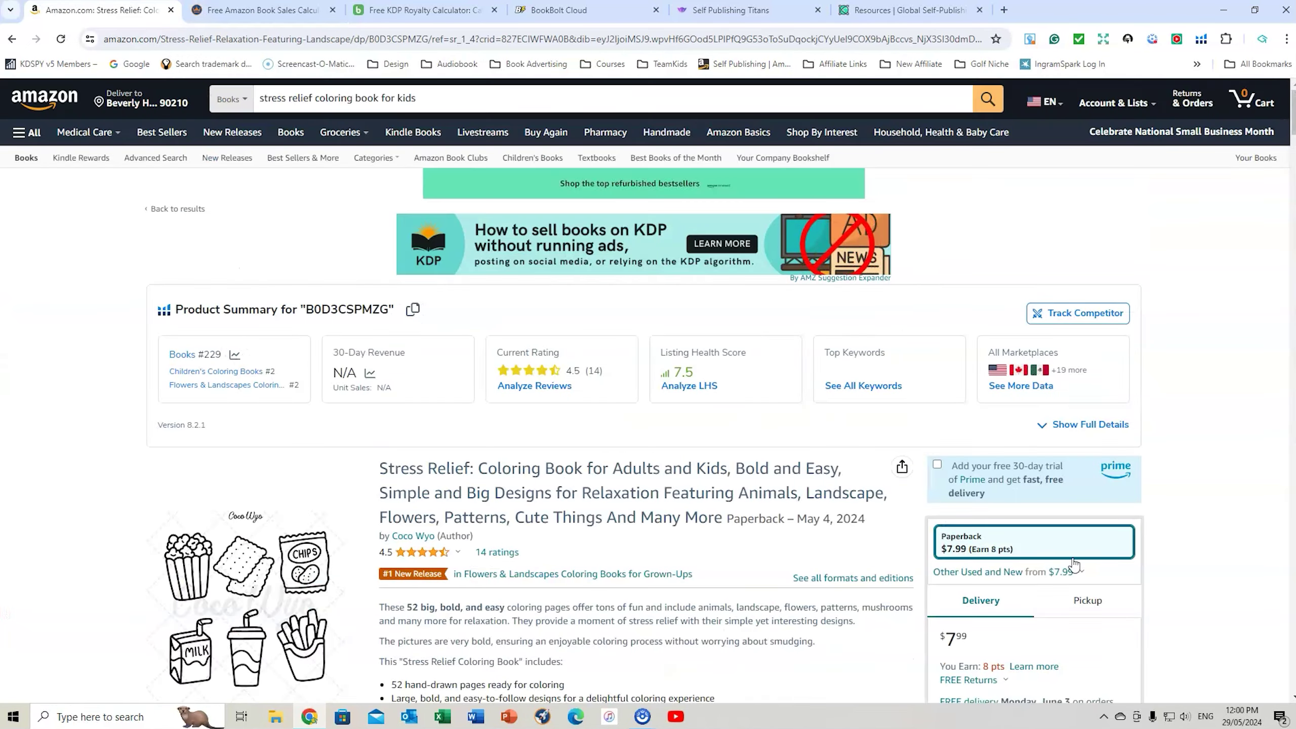
click(261, 10)
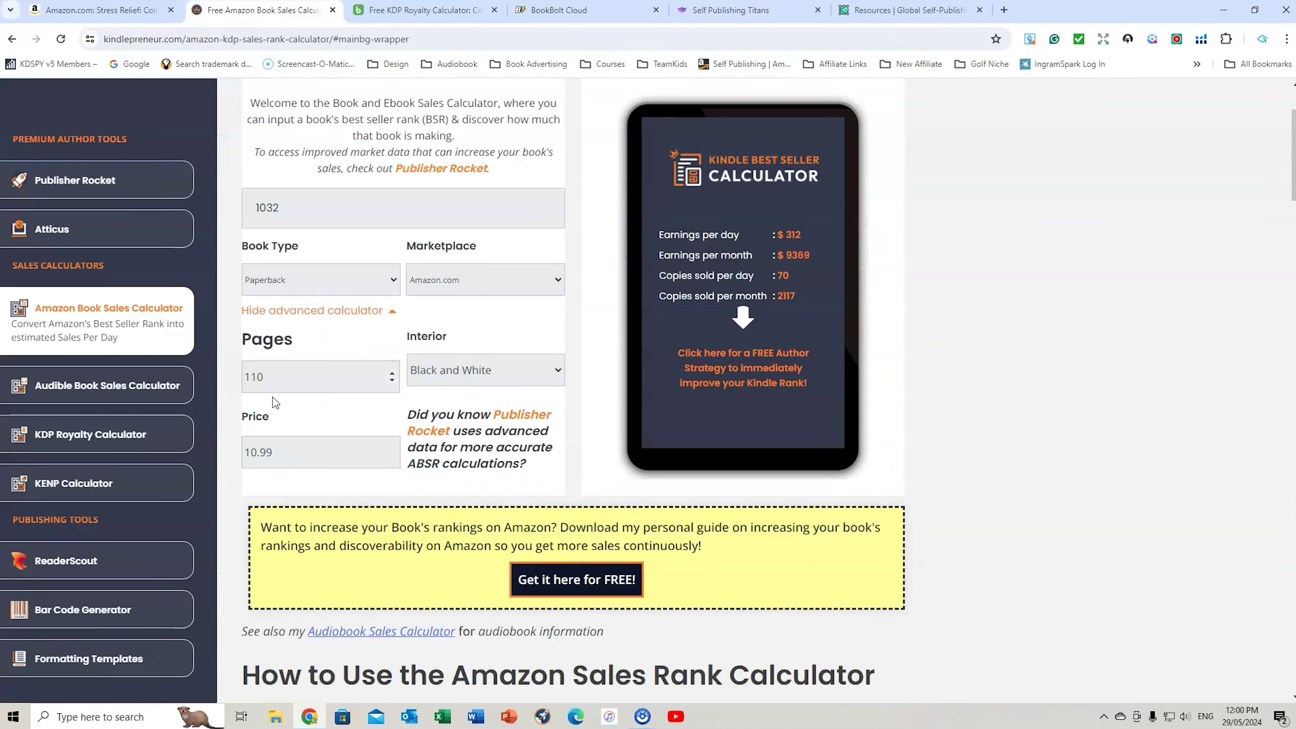
Step: Set the price to 7.99 with a Black and White interior, estimating $185 daily and $5,557 monthly
drag(276, 452, 236, 463)
text(7.99)
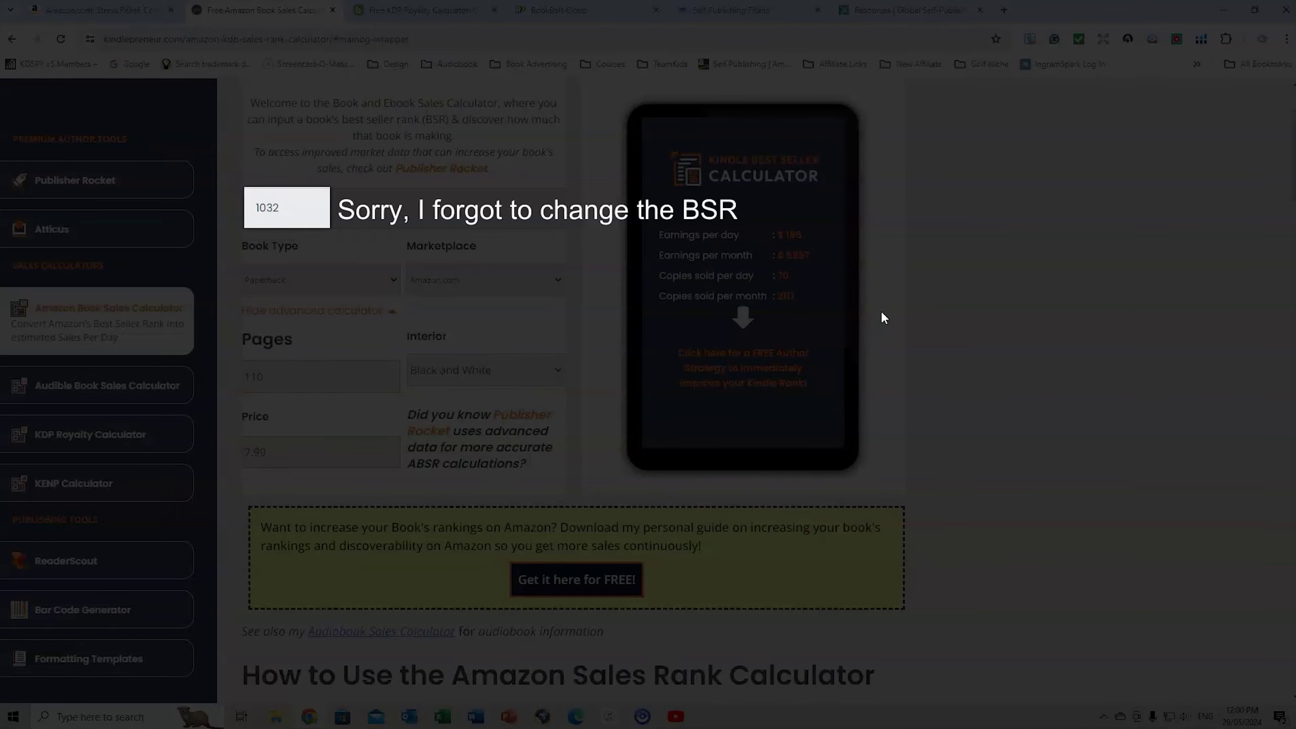
scroll(313, 348, down, 2)
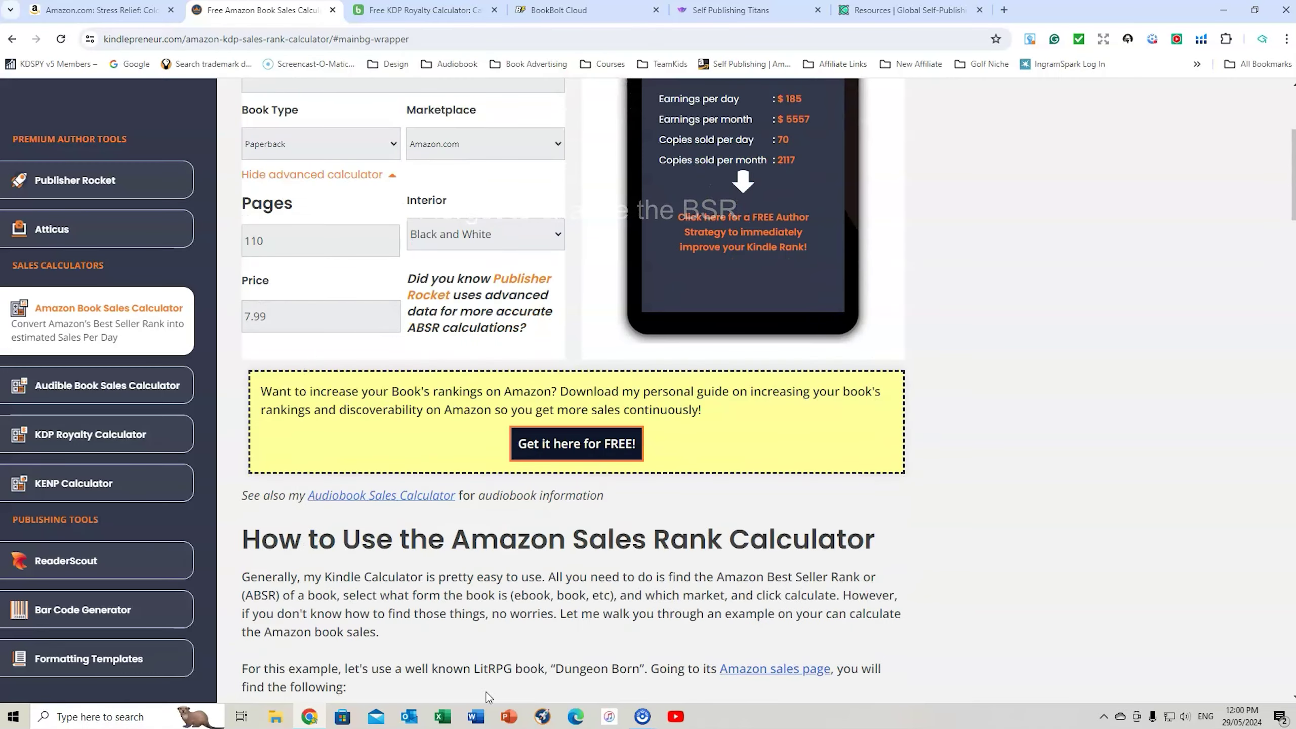
scroll(399, 302, up, 2)
click(548, 378)
click(498, 410)
click(552, 370)
click(510, 396)
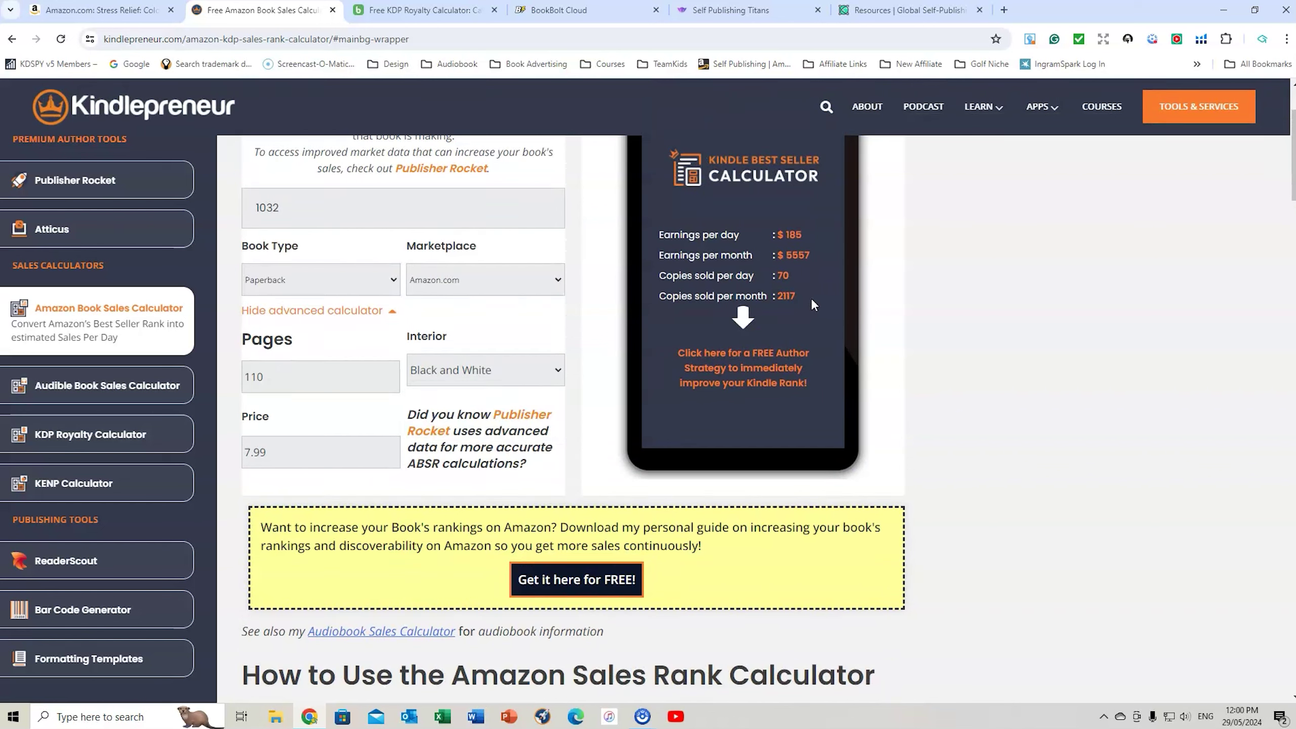
Step: Change the 109-page paperback's price from 10.99 to 7.99 after checking the Amazon listing price
click(424, 10)
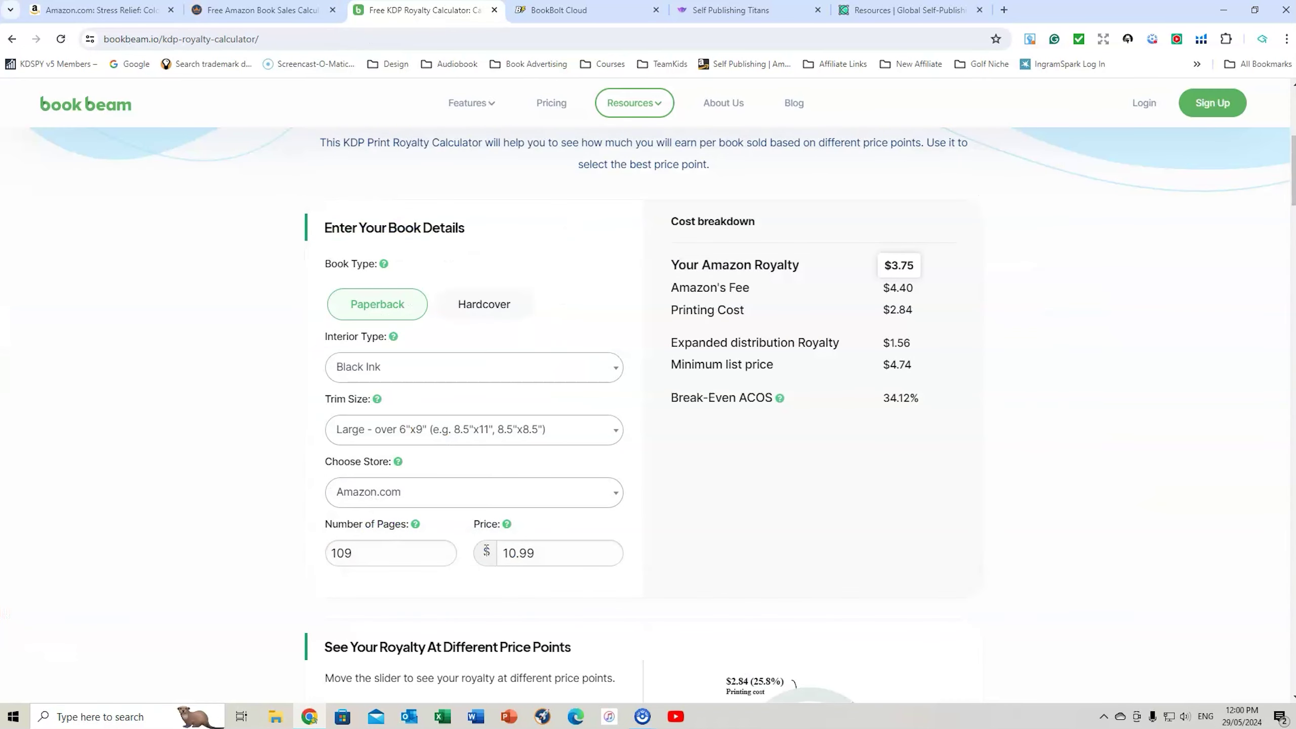
double_click(505, 554)
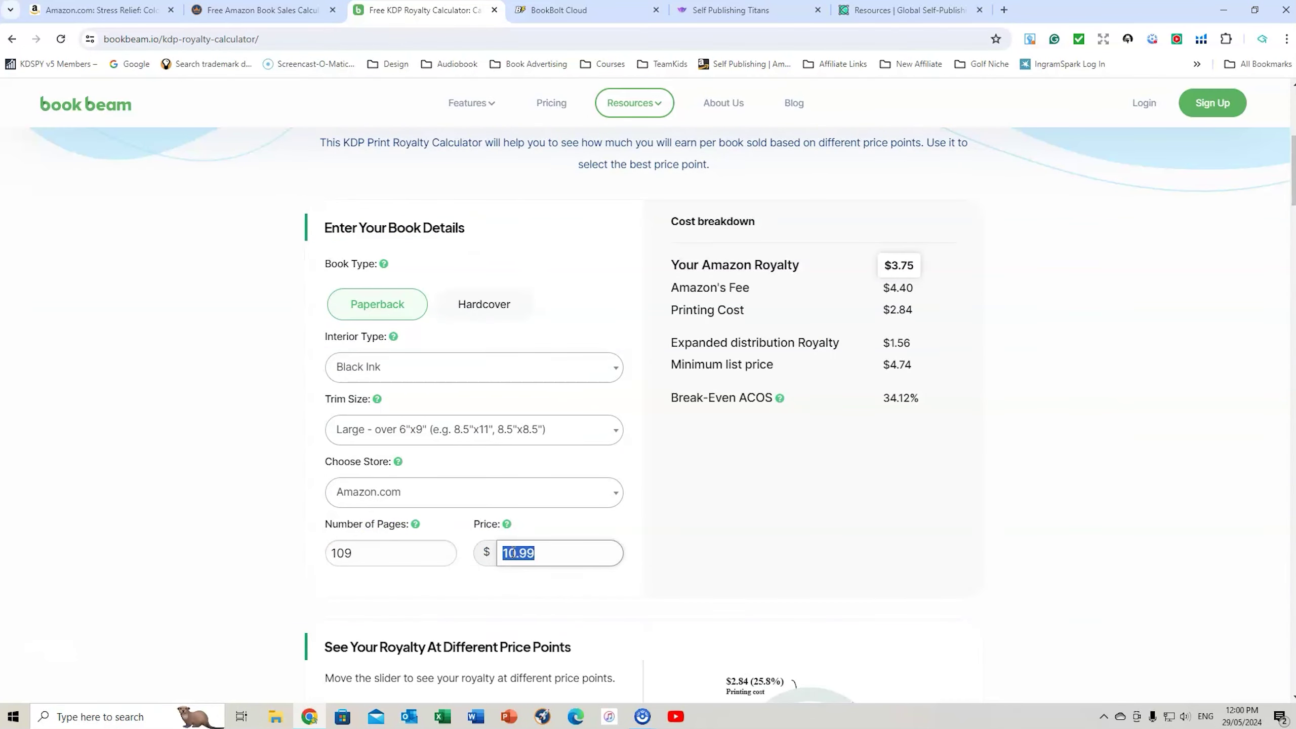
text(7.99)
click(75, 10)
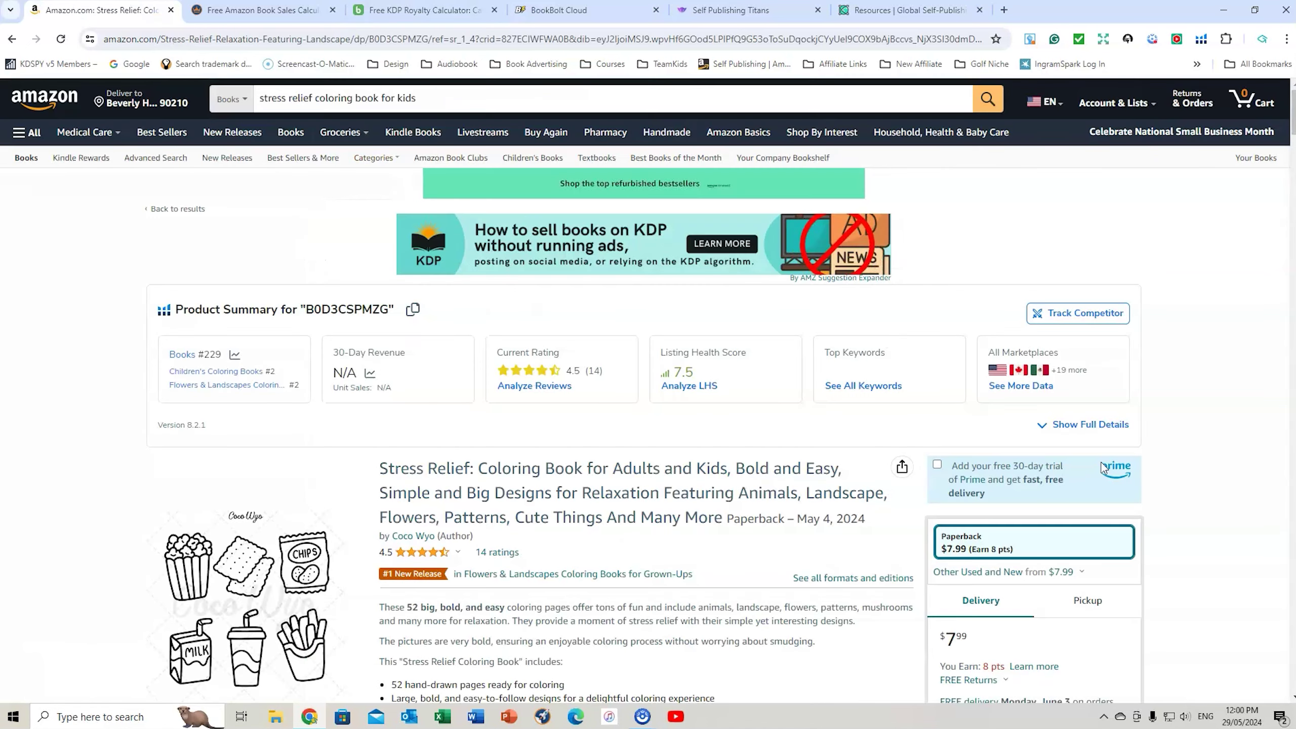
click(424, 10)
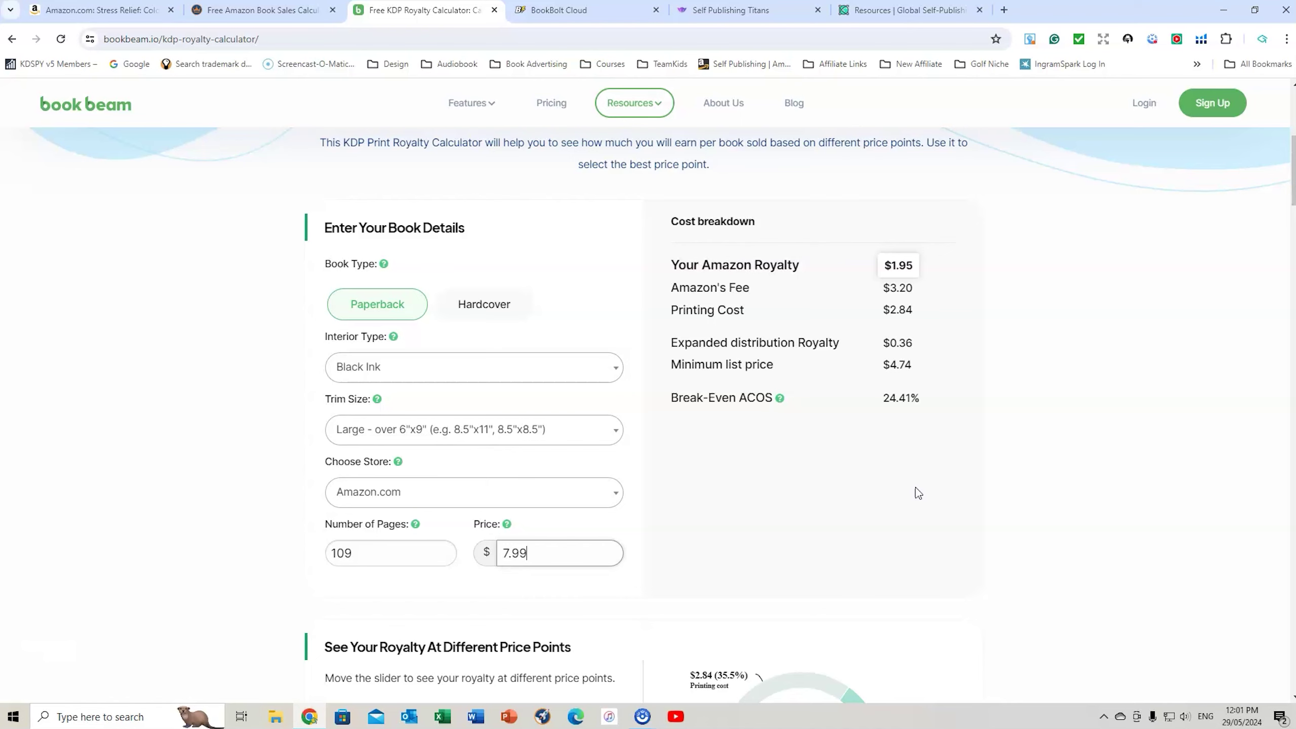
Step: On the Amazon listing, show the front cover, then the 52-page back-cover preview image
click(102, 10)
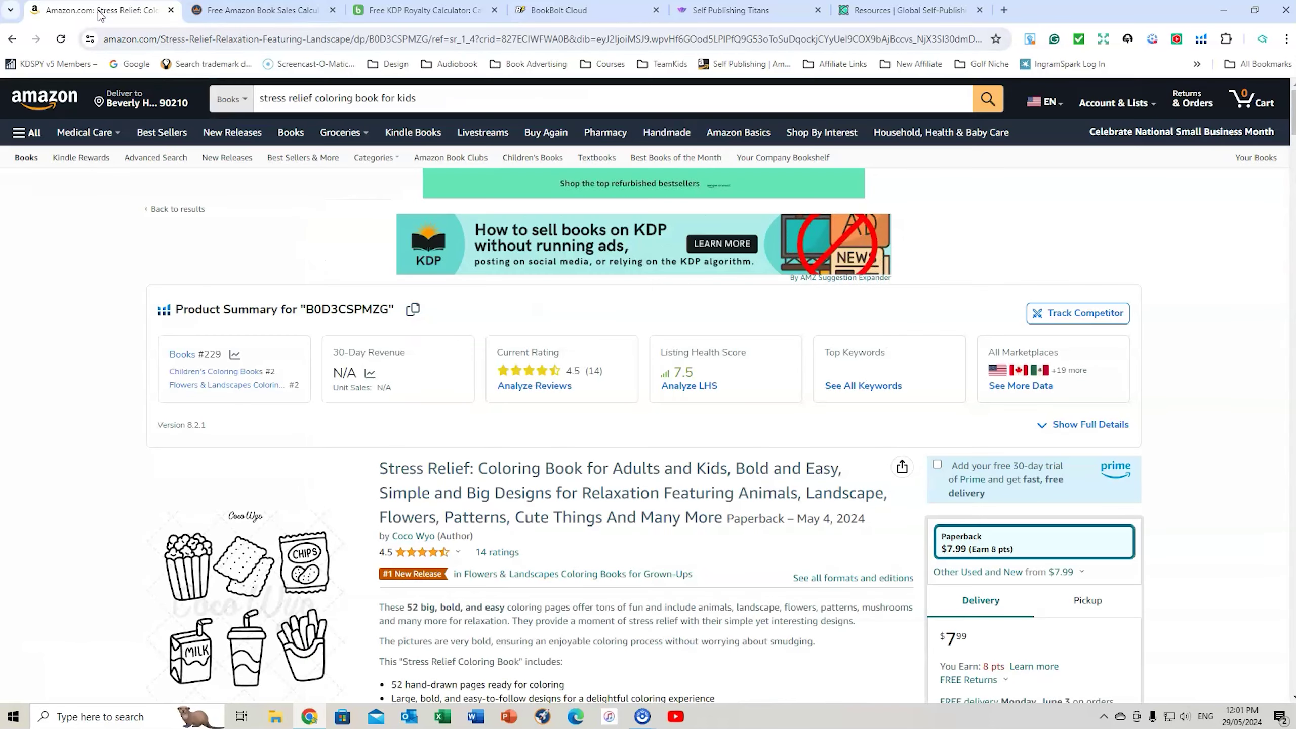
scroll(639, 427, down, 5)
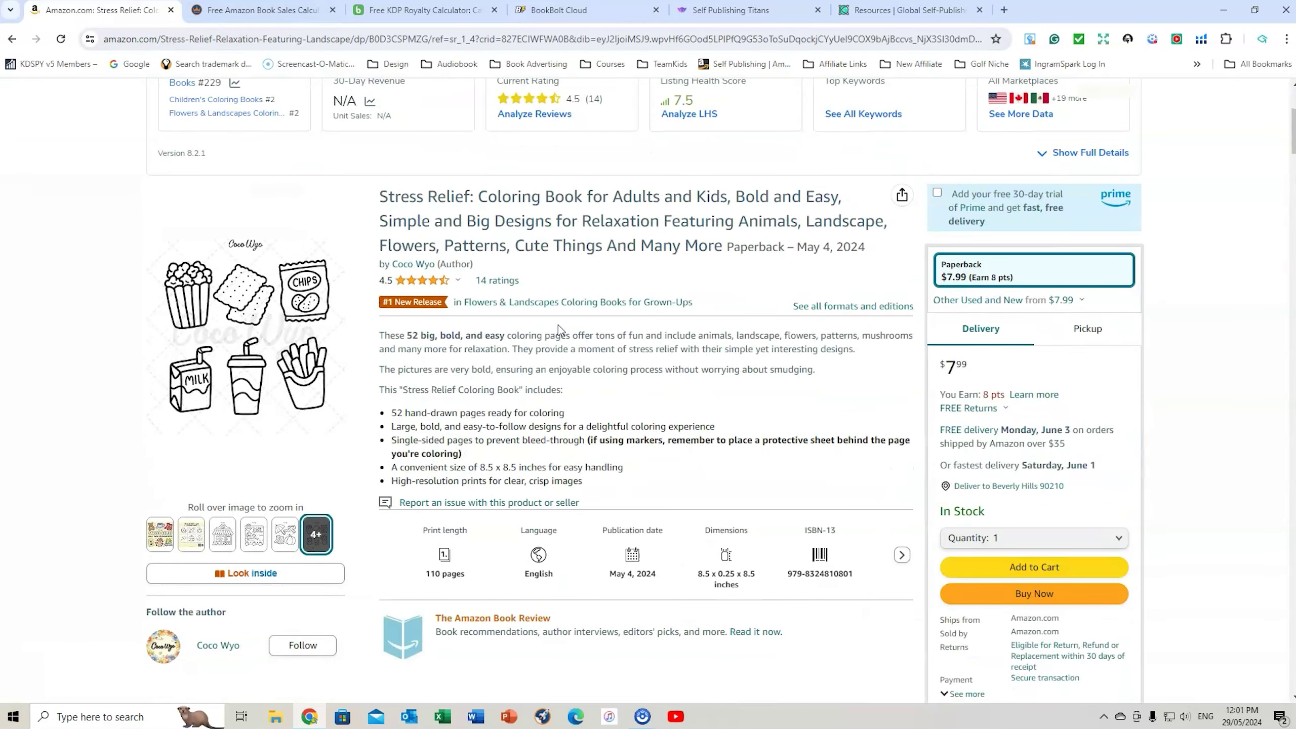
click(160, 541)
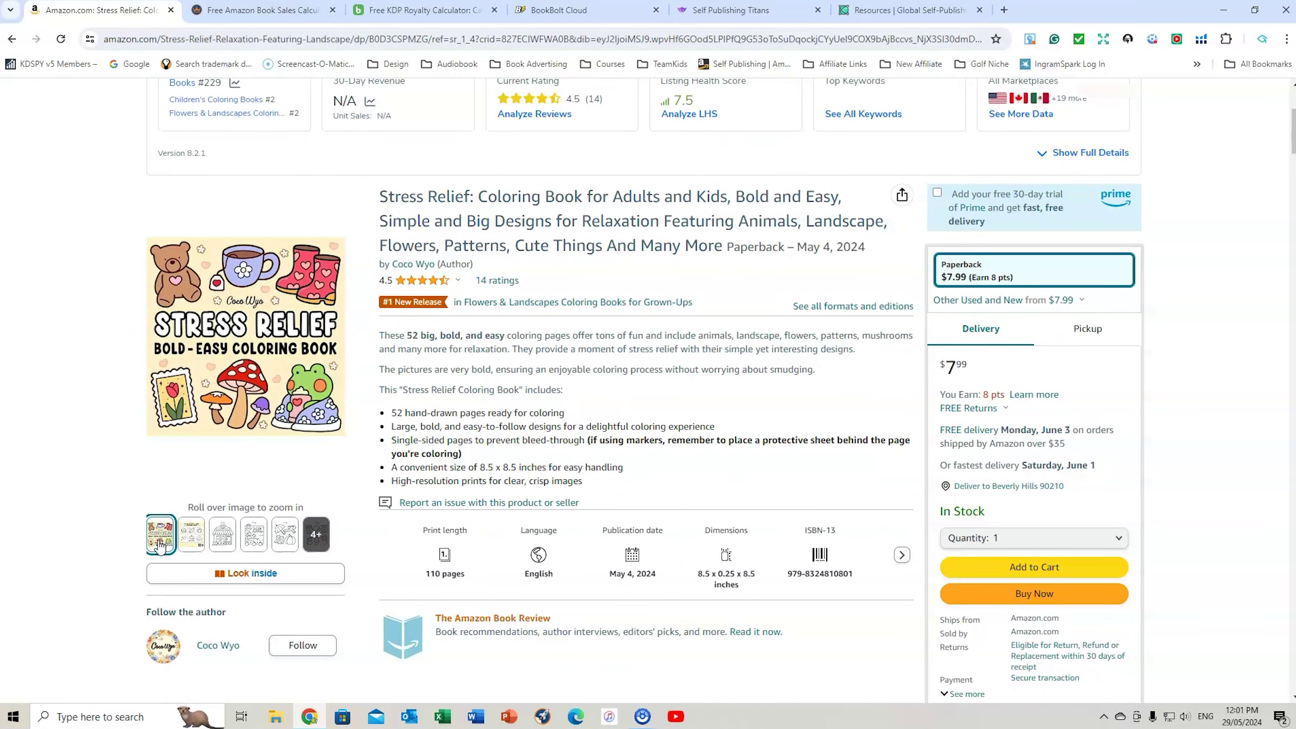
click(190, 536)
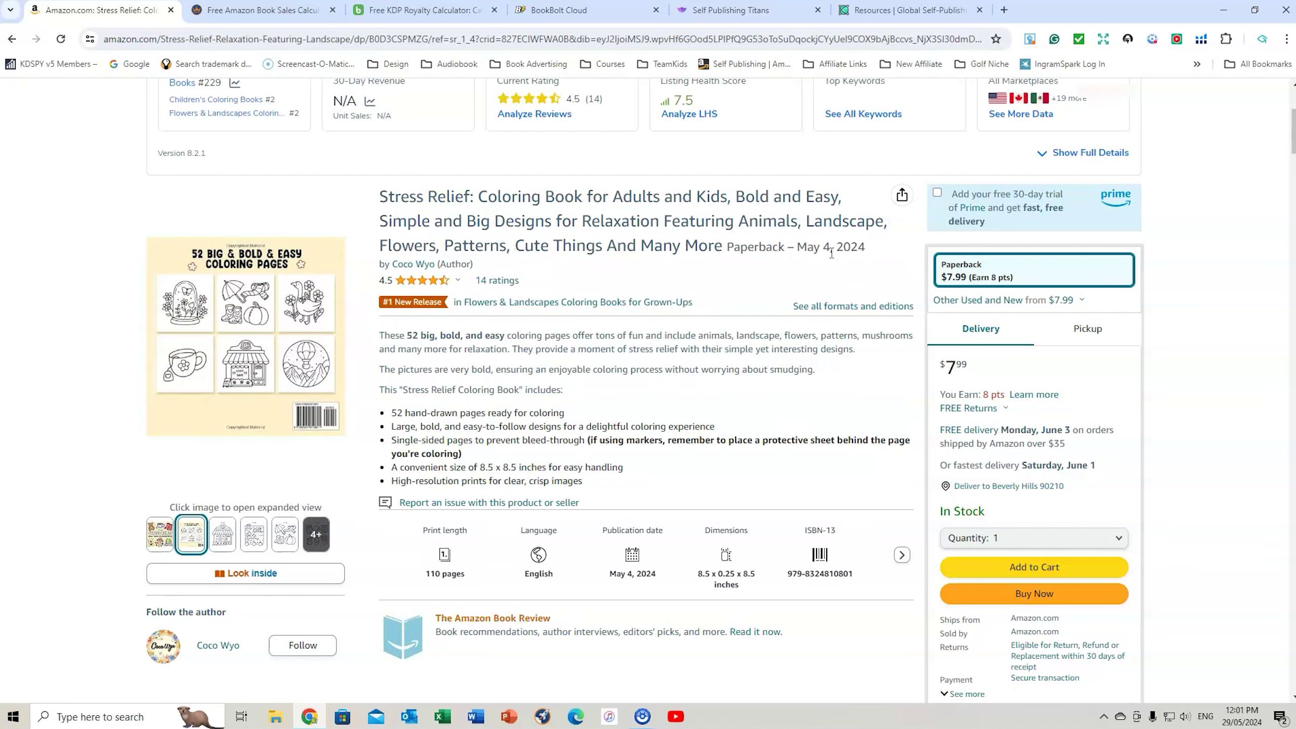
Step: Scroll through the Stress Relief listing's images and Product details
scroll(731, 398, down, 5)
scroll(731, 394, down, 6)
scroll(729, 388, down, 20)
scroll(796, 421, down, 3)
scroll(860, 455, up, 7)
scroll(946, 473, down, 20)
scroll(945, 470, down, 15)
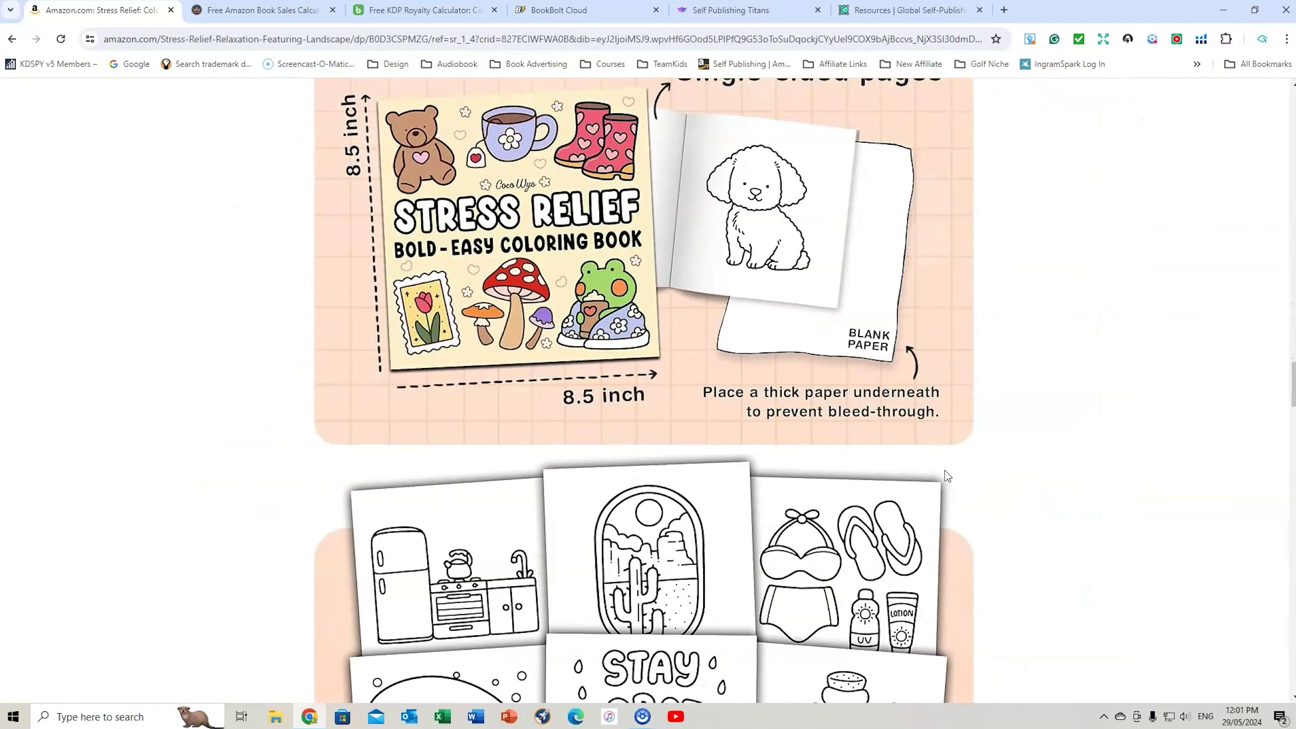
scroll(673, 348, up, 6)
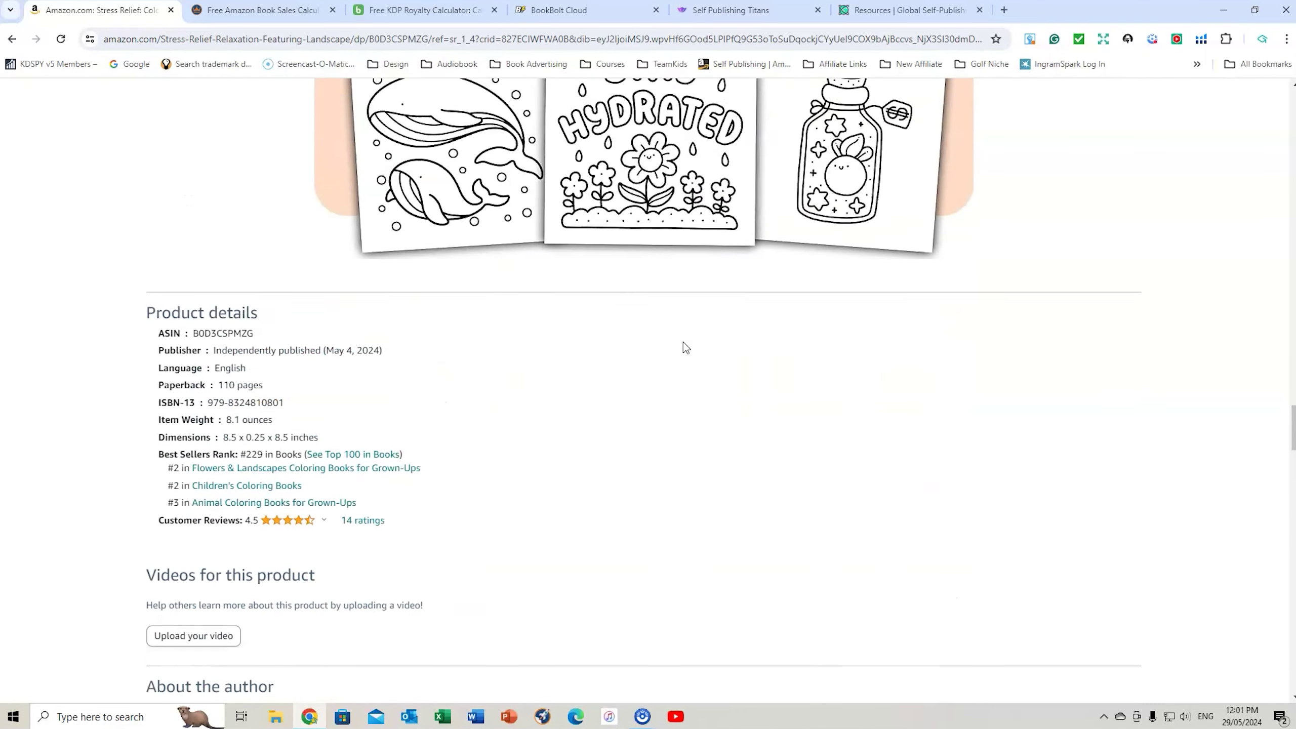
scroll(684, 342, down, 4)
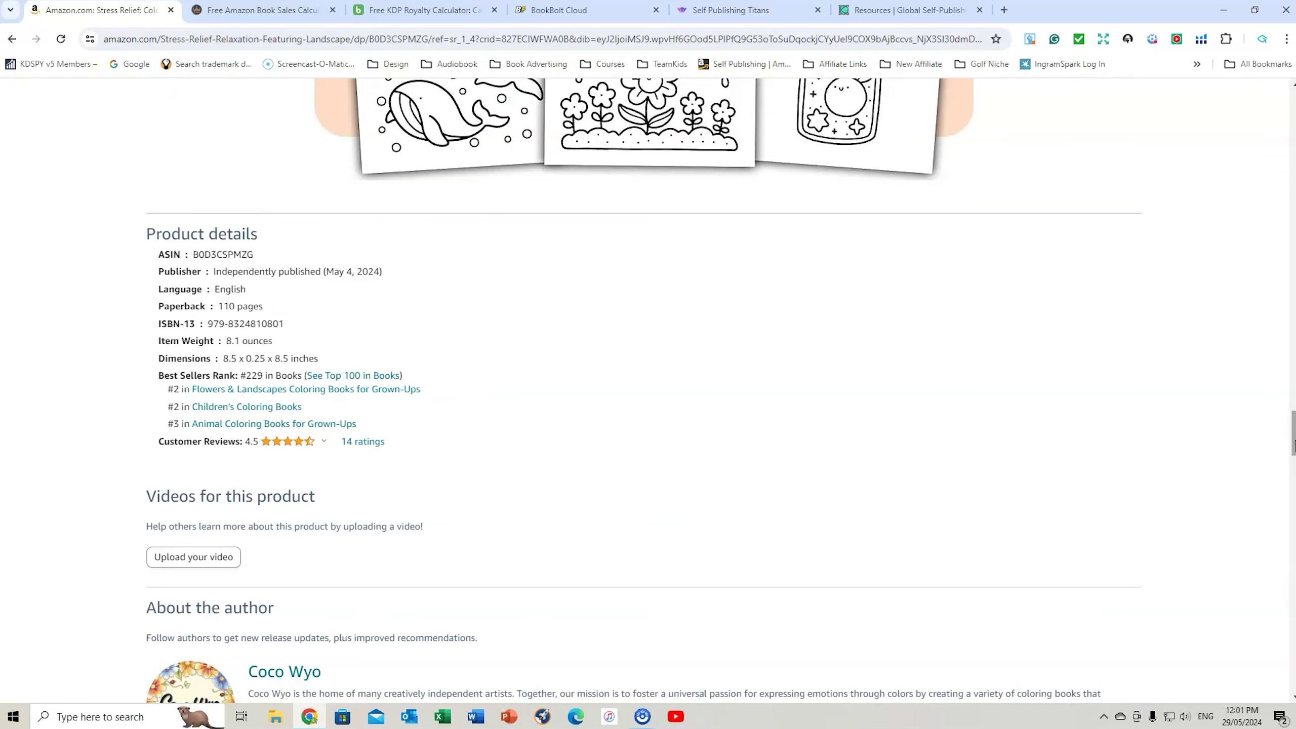
drag(1294, 445, 1290, 384)
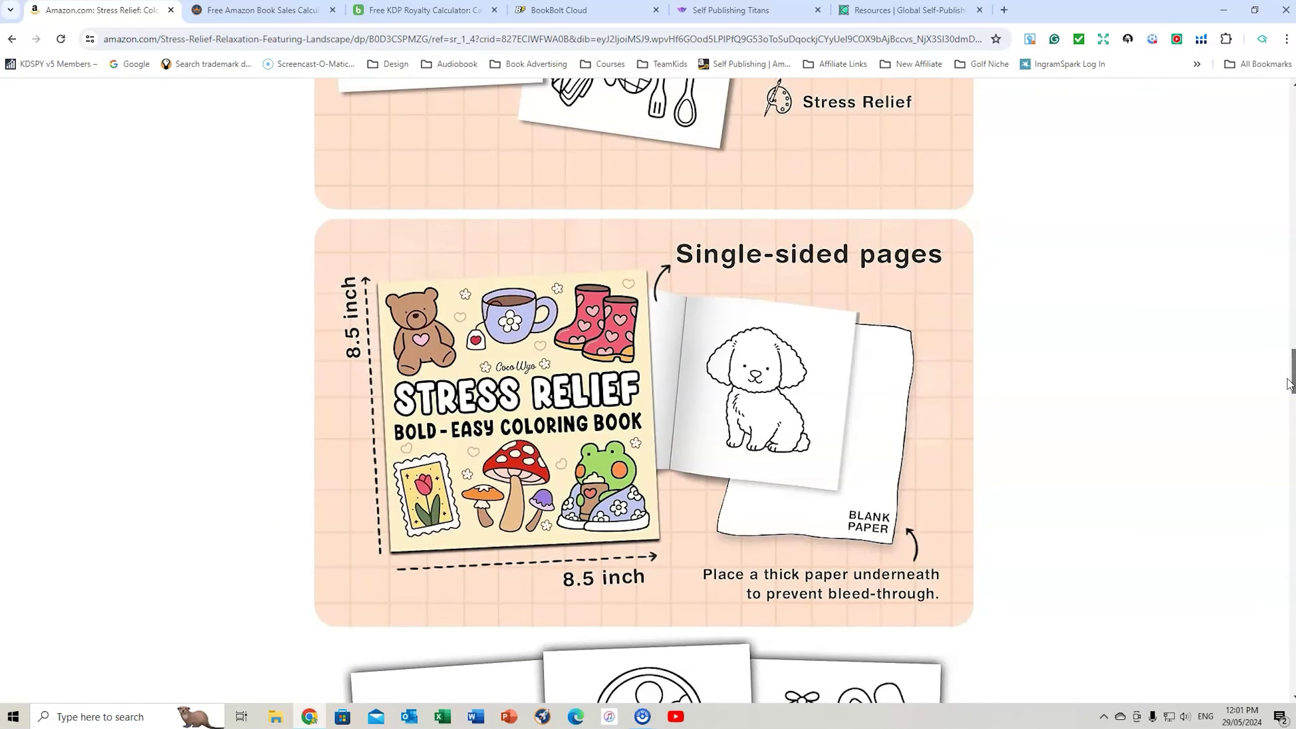
drag(1289, 384, 1247, 106)
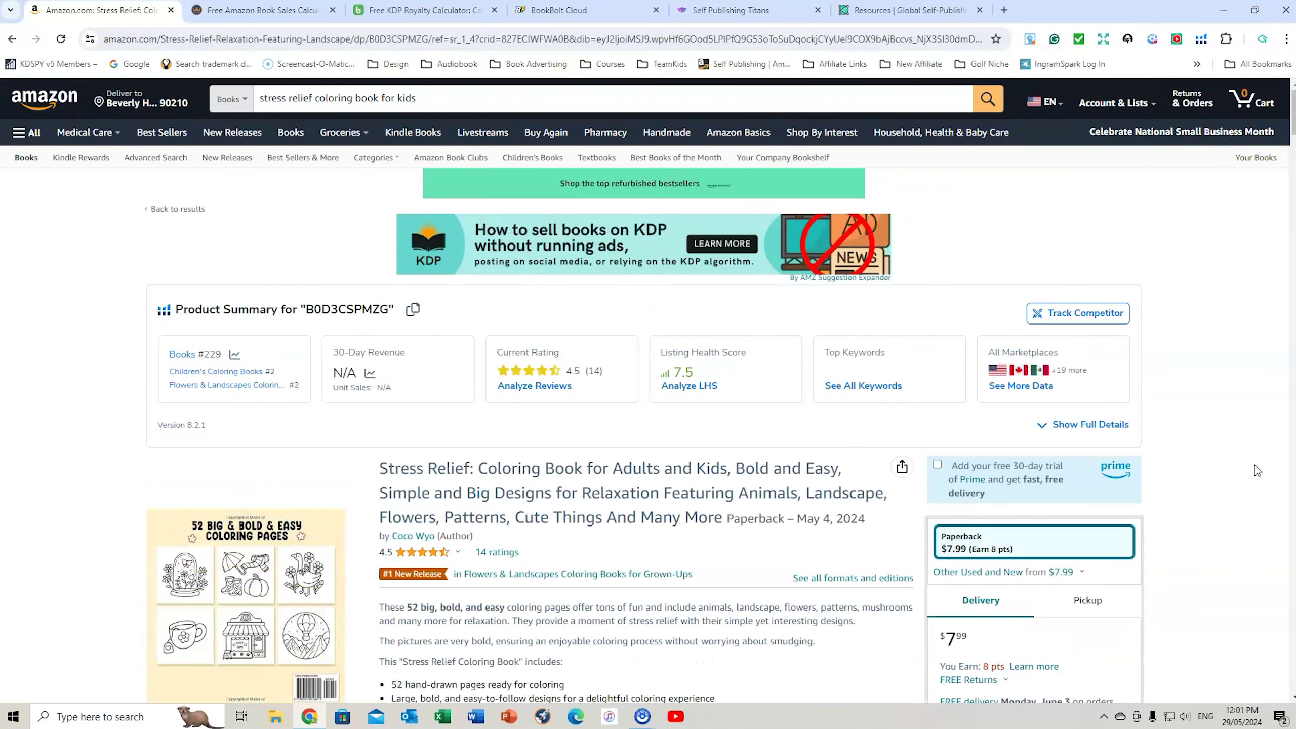
scroll(1259, 473, down, 2)
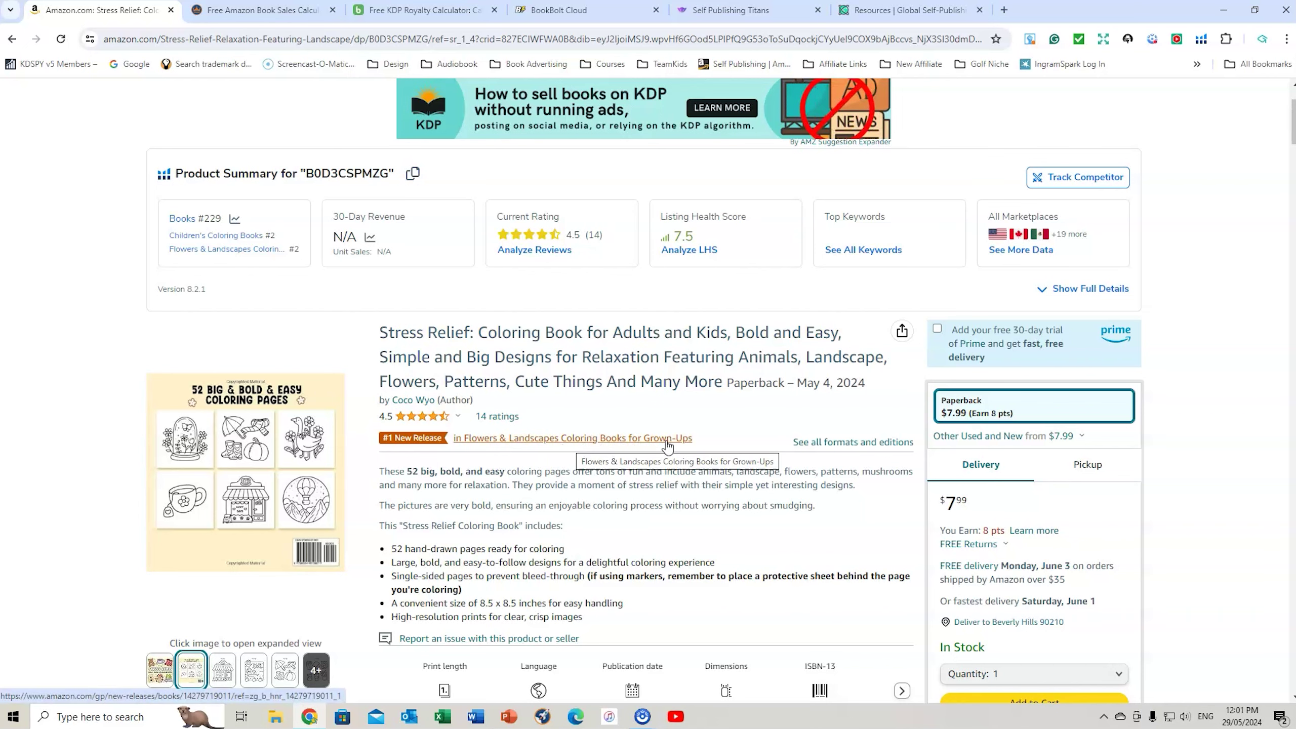
scroll(592, 517, up, 2)
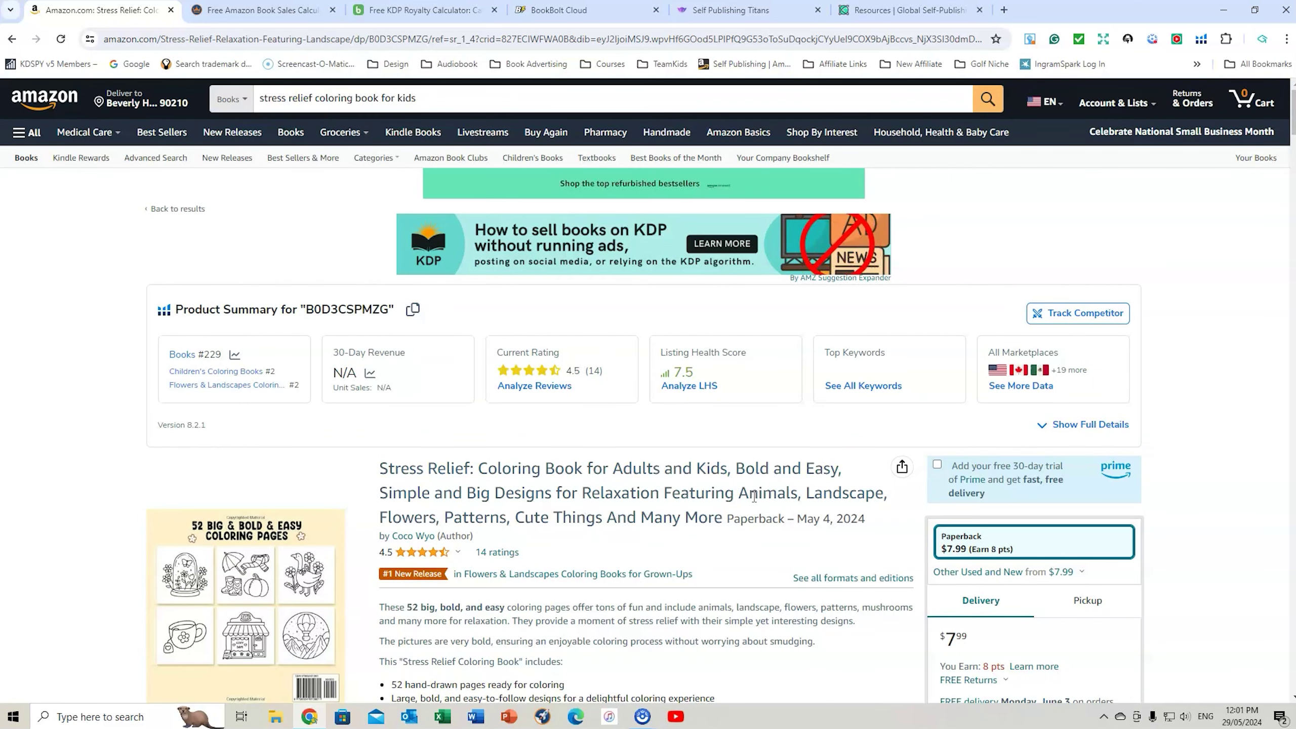
click(235, 355)
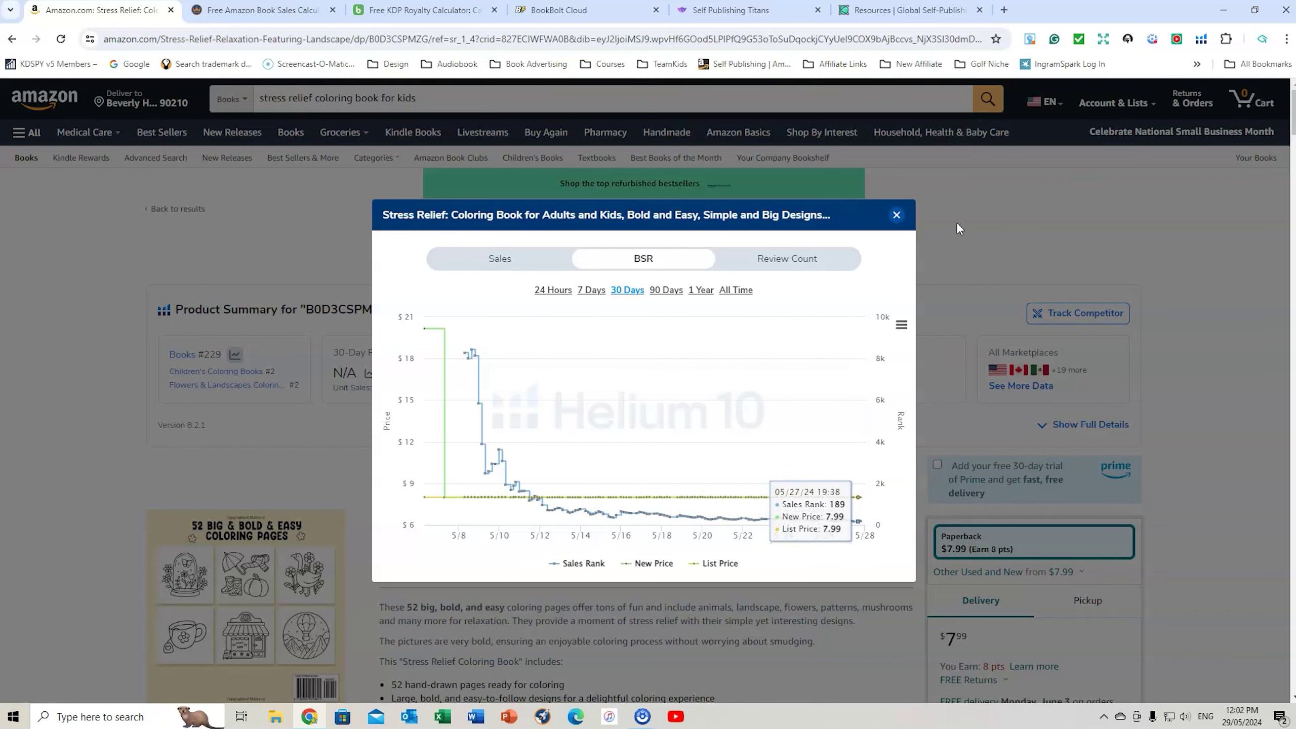
click(1028, 206)
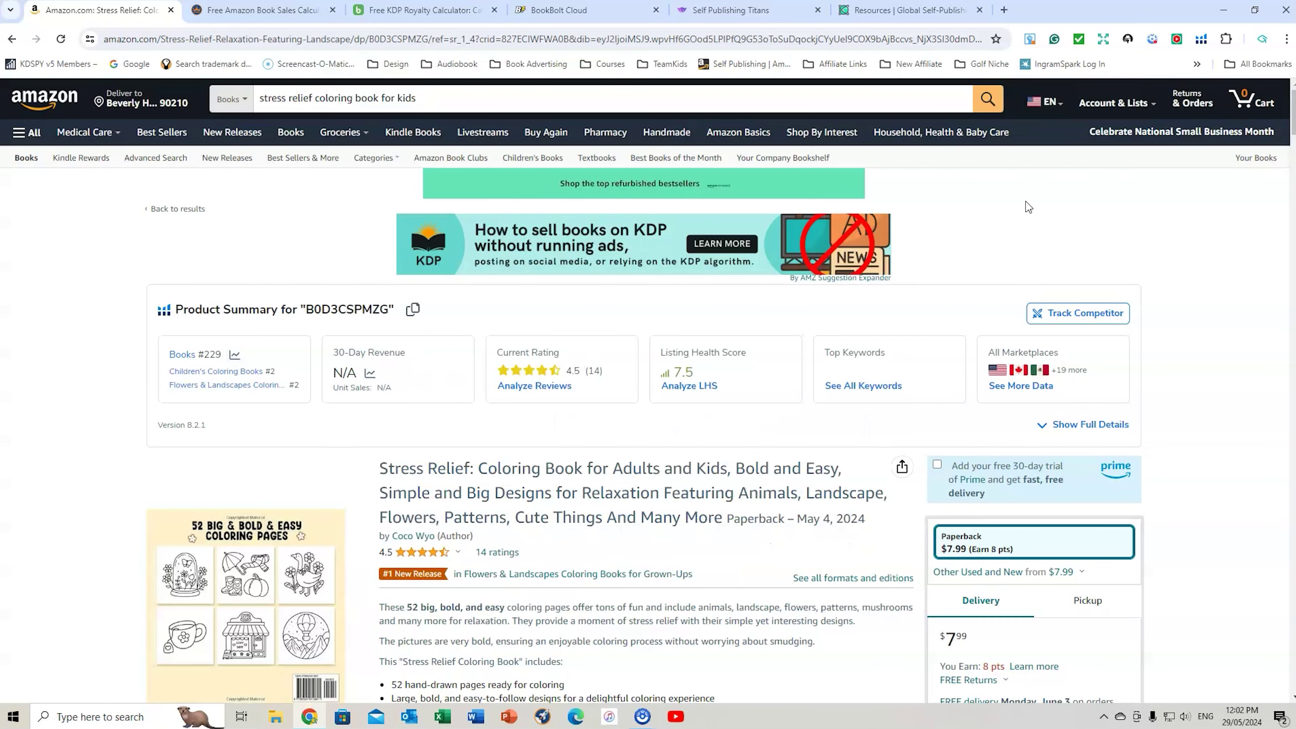
Step: Review the Kindlepreneur sales and BookBeam royalty calculators, ending on BookBolt Cloud's research page
click(274, 12)
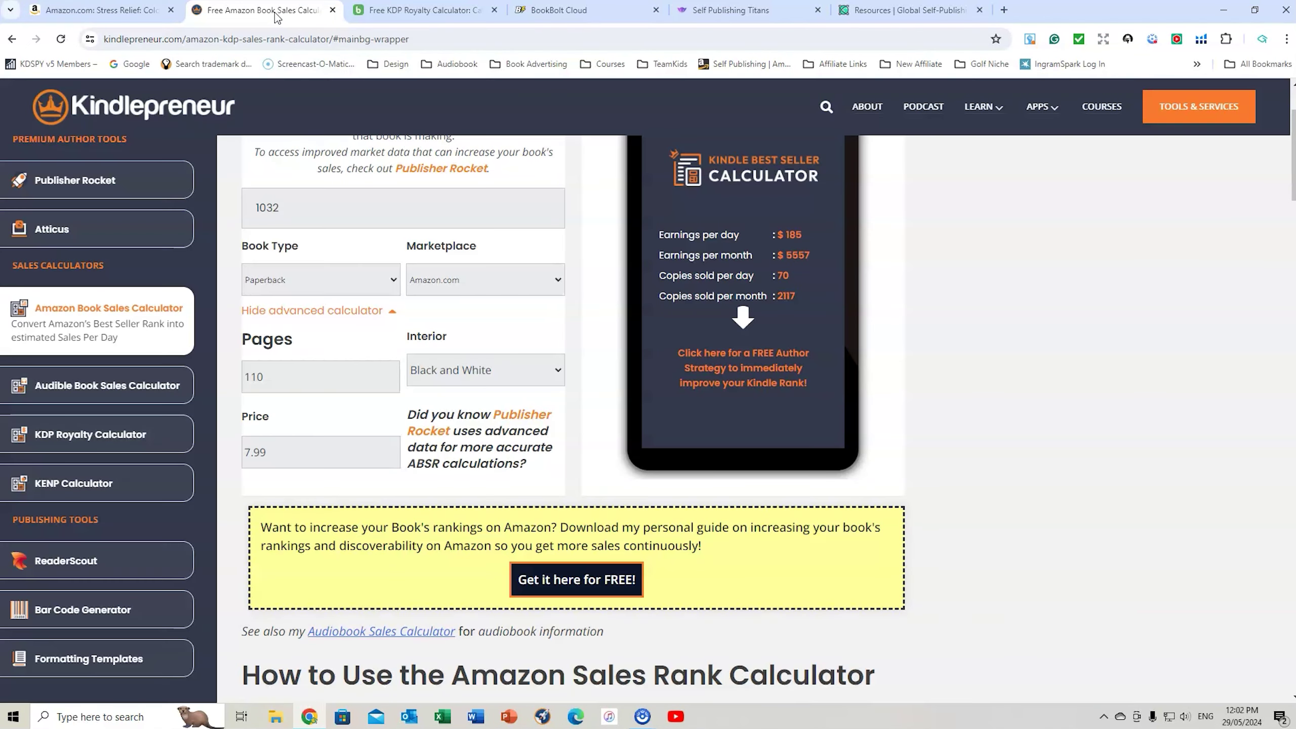
scroll(1050, 418, up, 3)
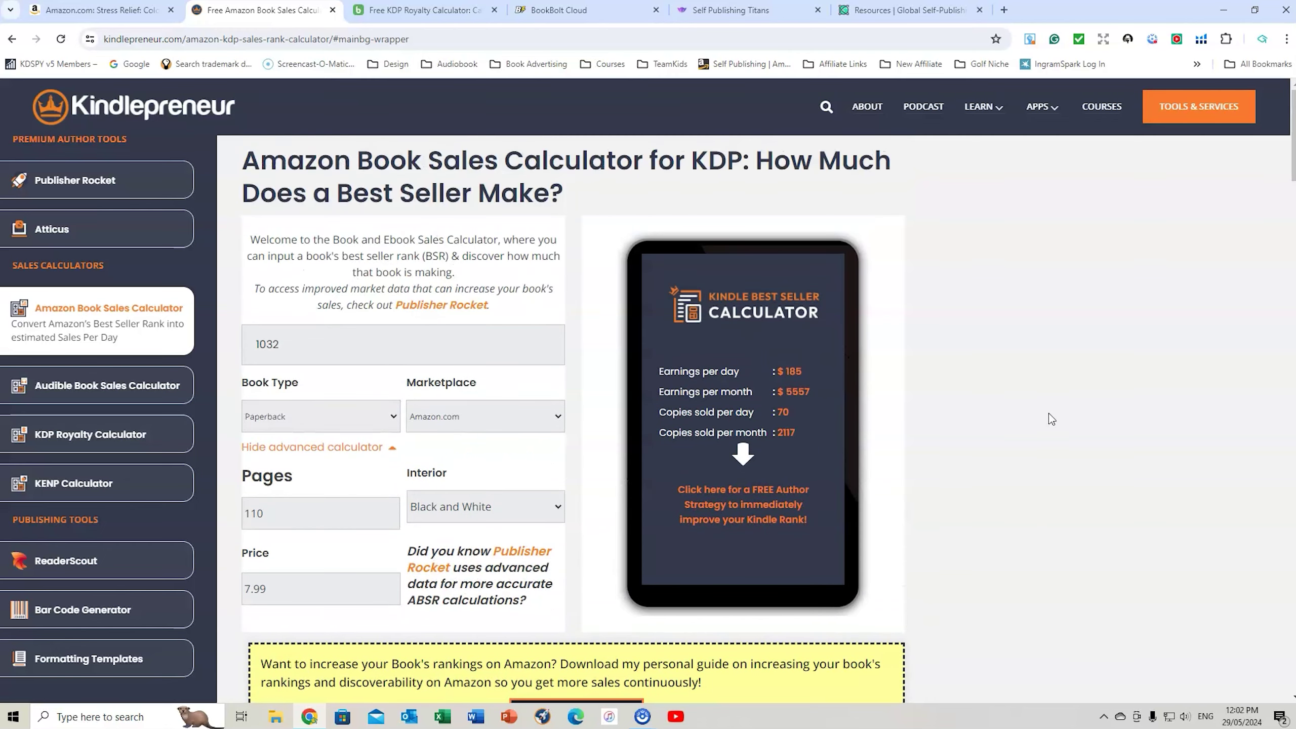
click(403, 11)
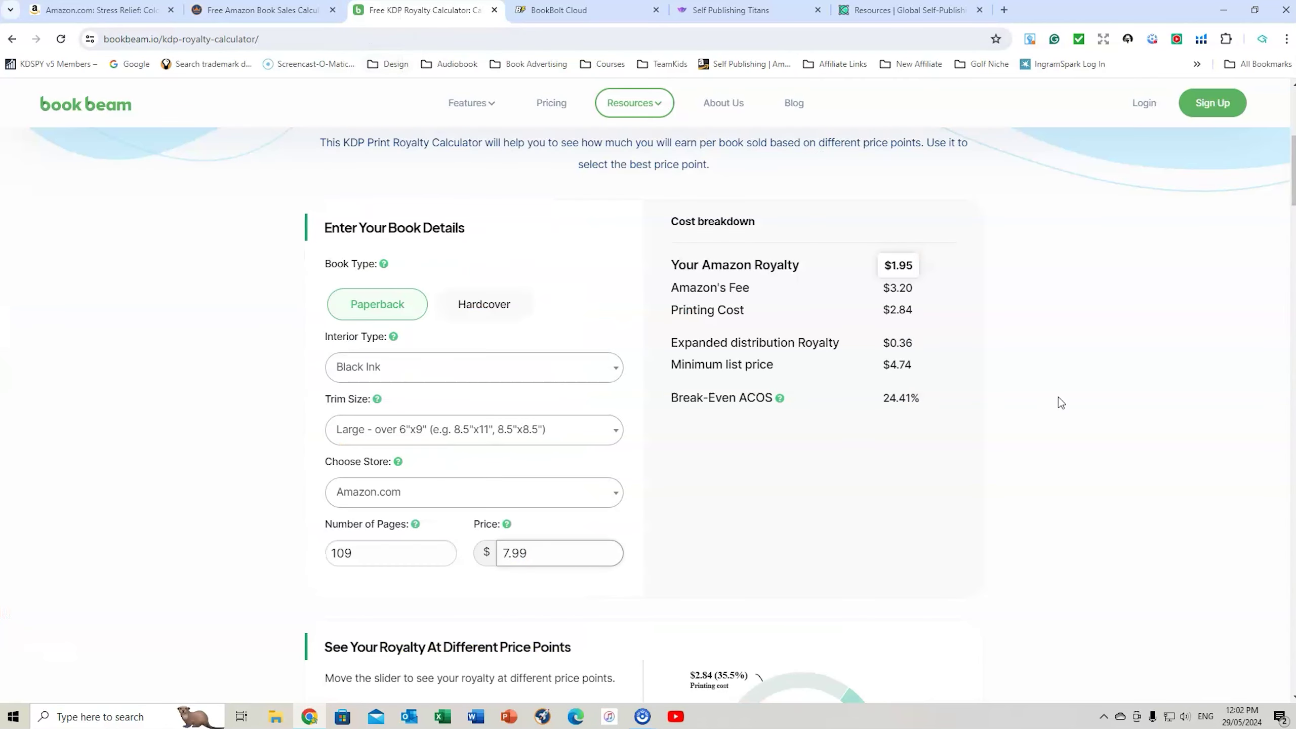
scroll(1059, 402, up, 5)
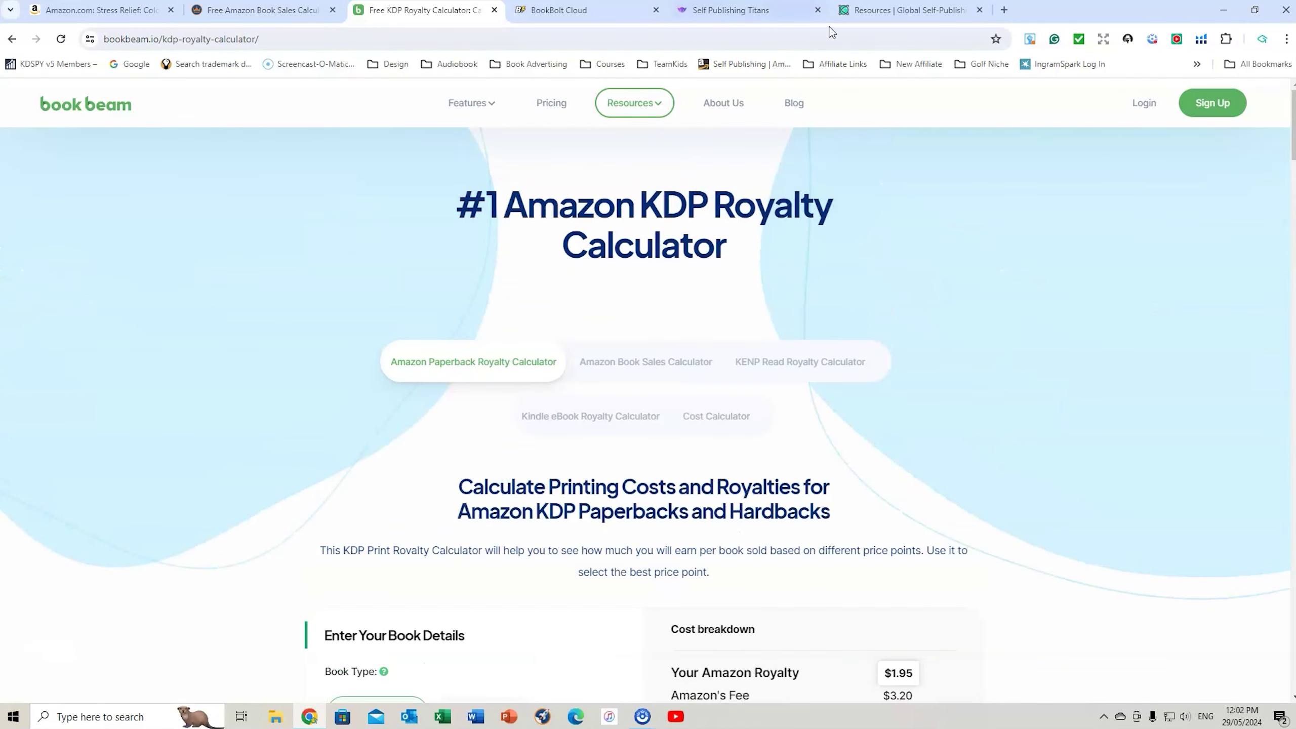
click(561, 10)
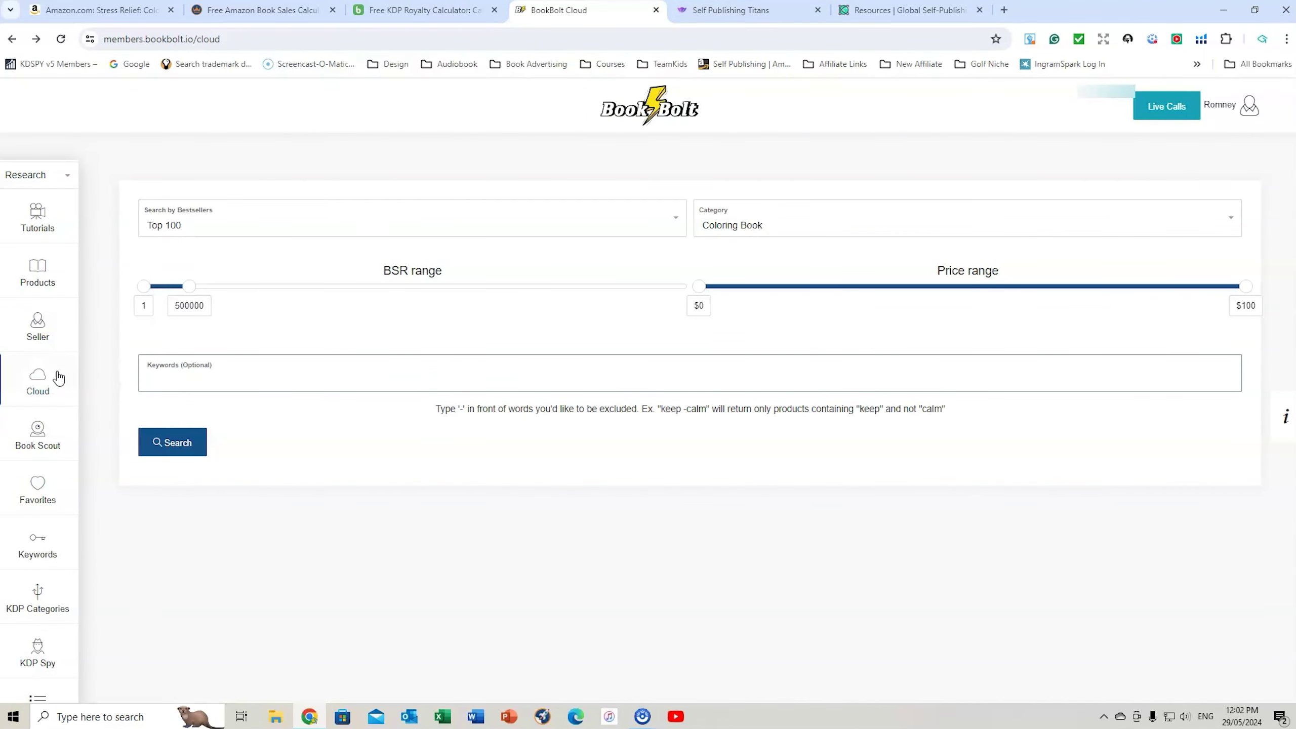
Step: Search the Top 100 coloring books for 'stress relief' and browse the result cards
click(199, 380)
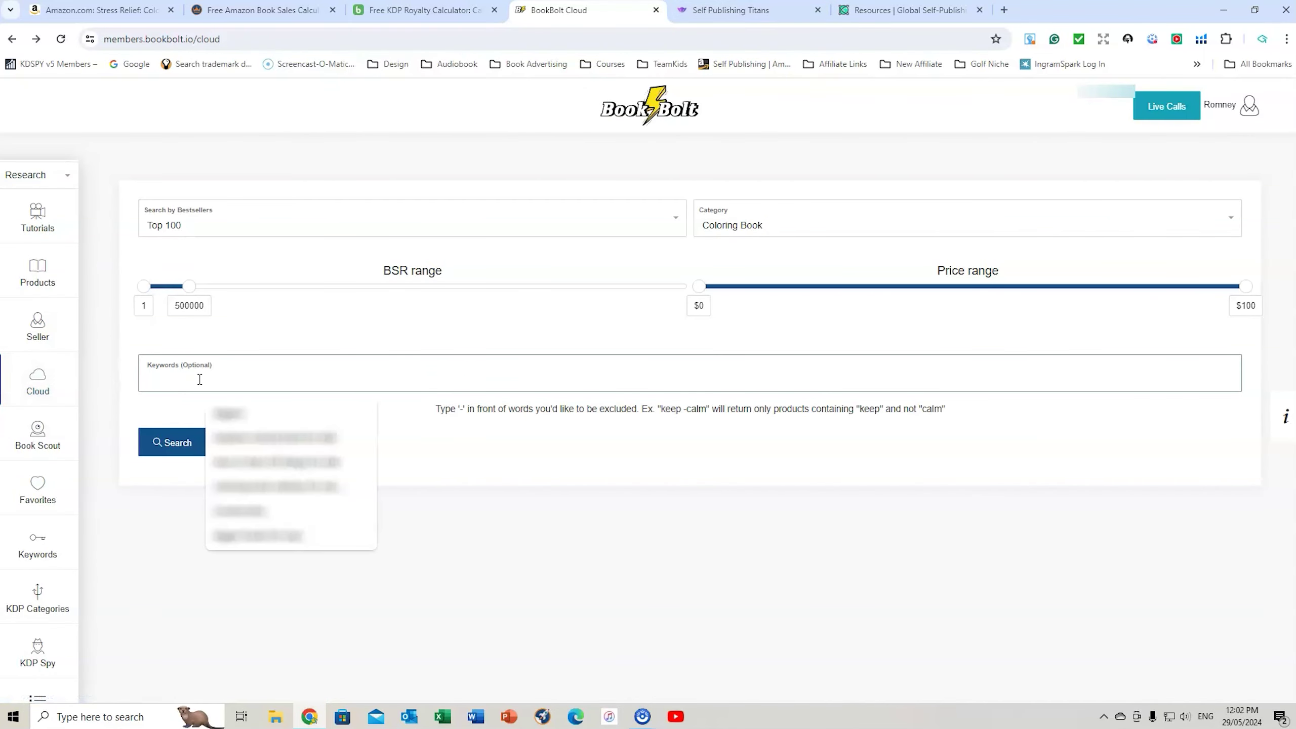
click(514, 466)
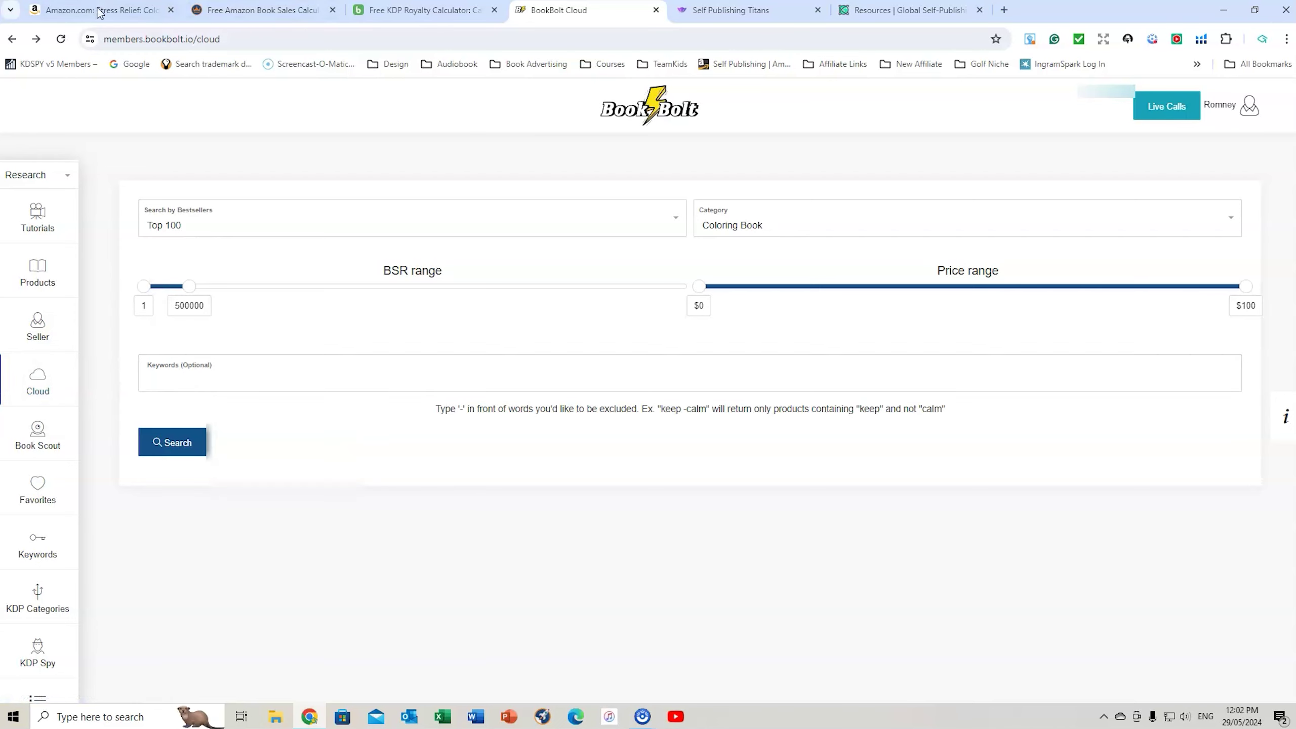
click(193, 377)
text(stress relief)
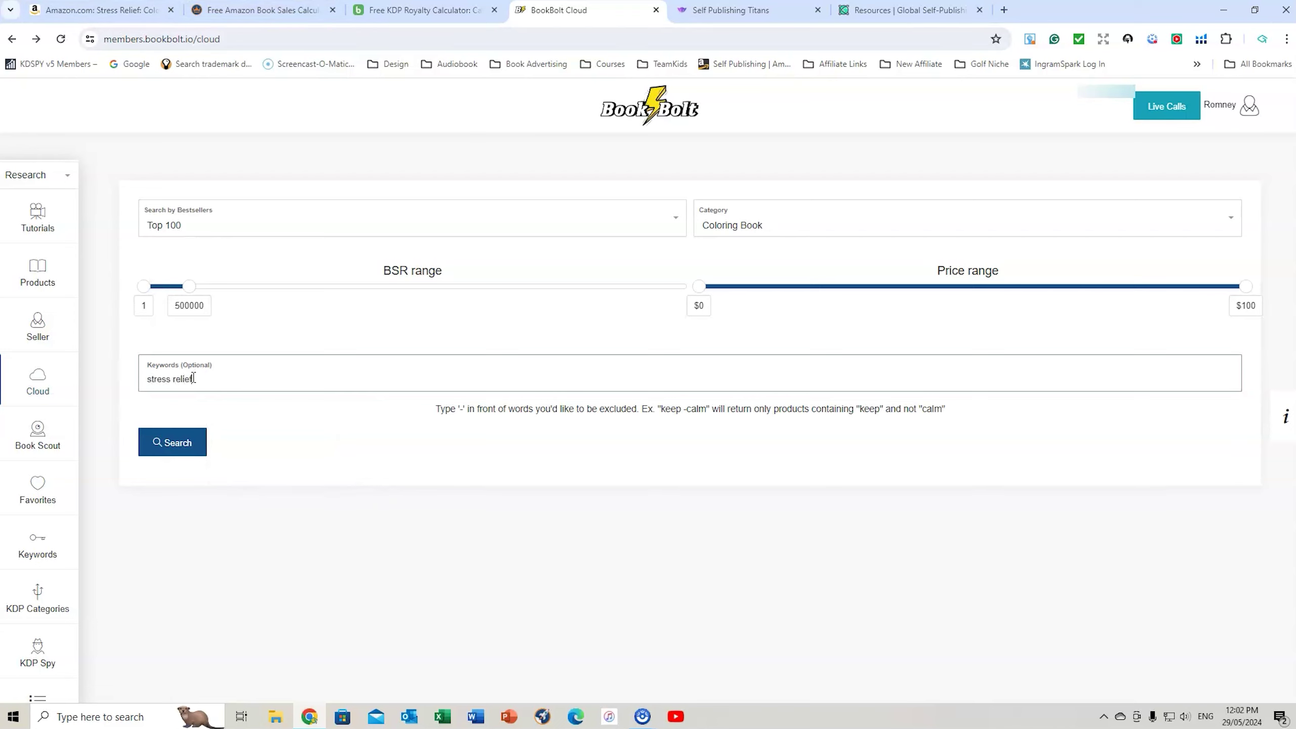
click(178, 440)
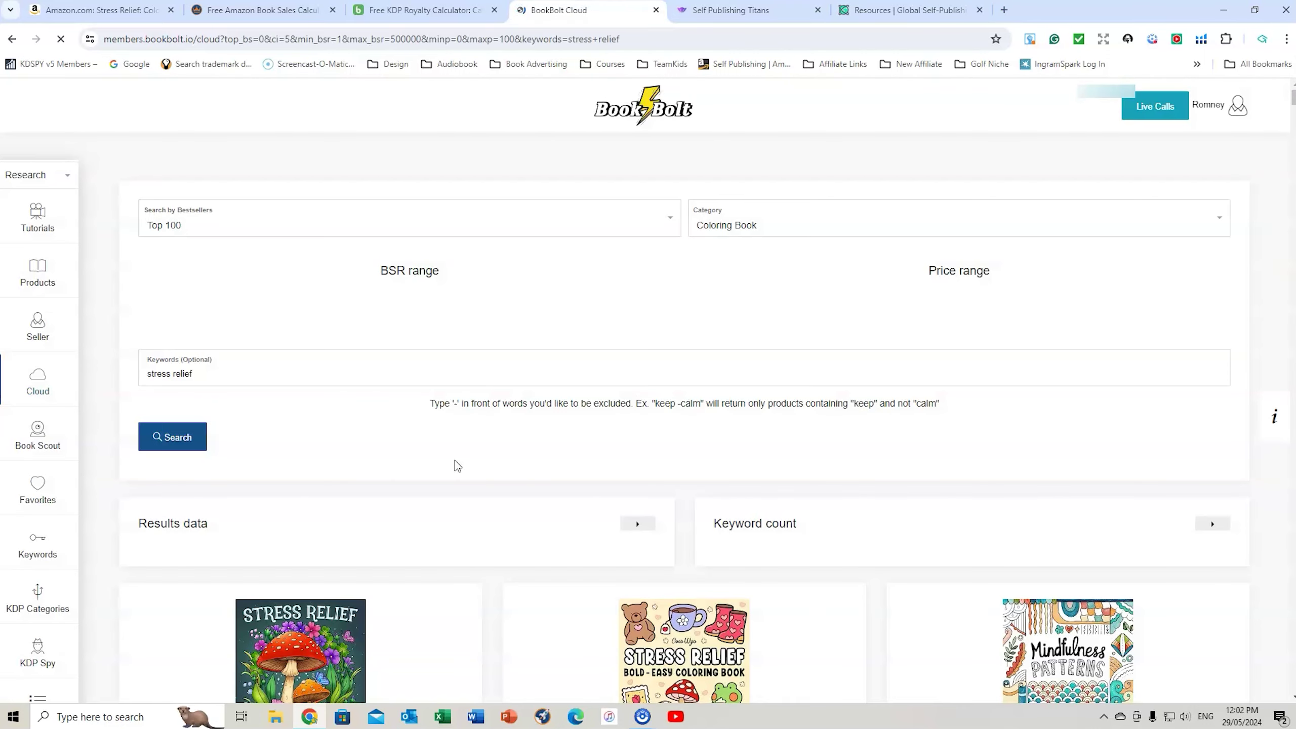
scroll(455, 460, down, 5)
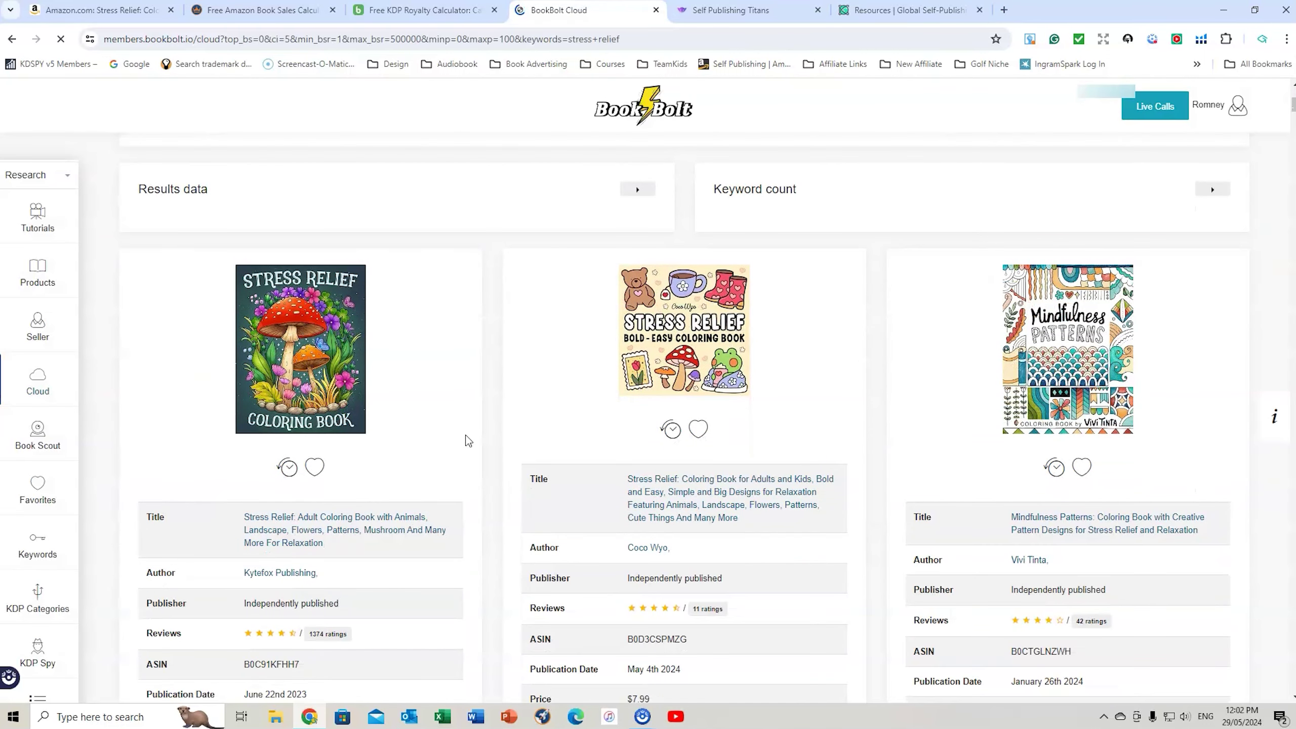
scroll(467, 438, down, 5)
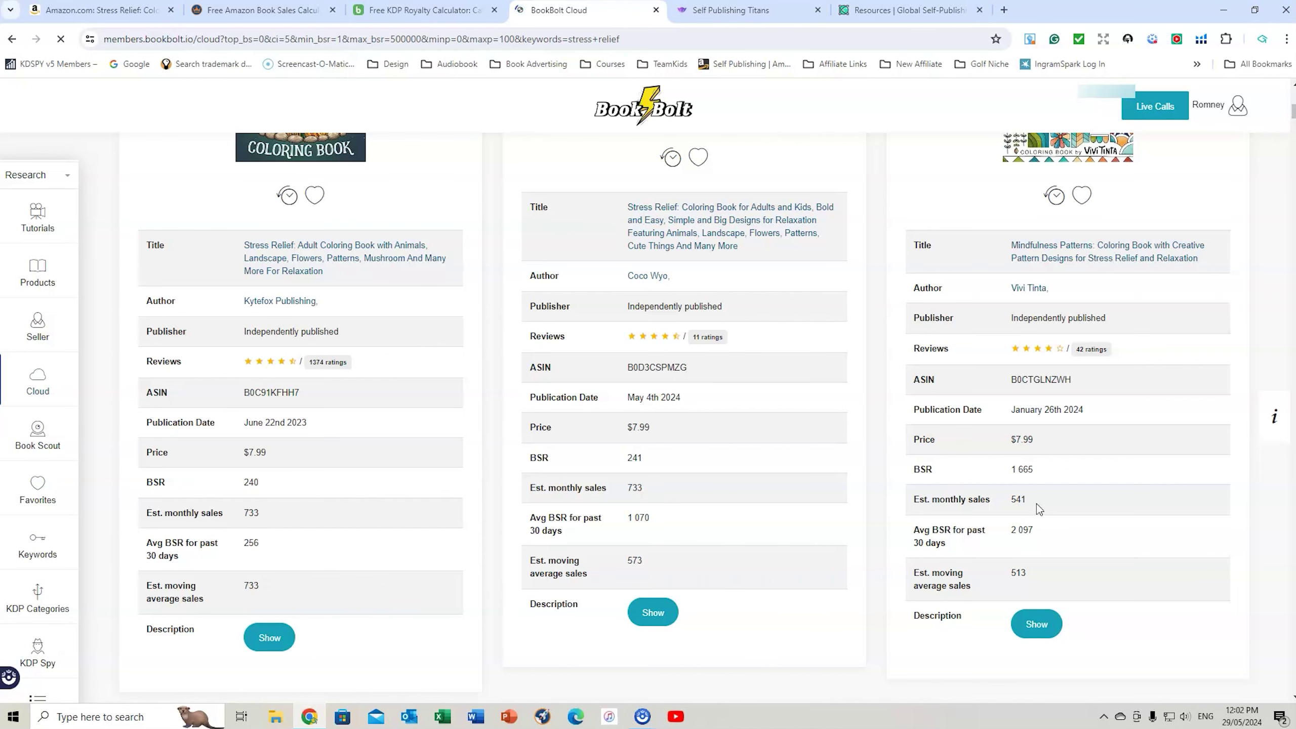
scroll(1041, 506, up, 8)
scroll(530, 423, down, 4)
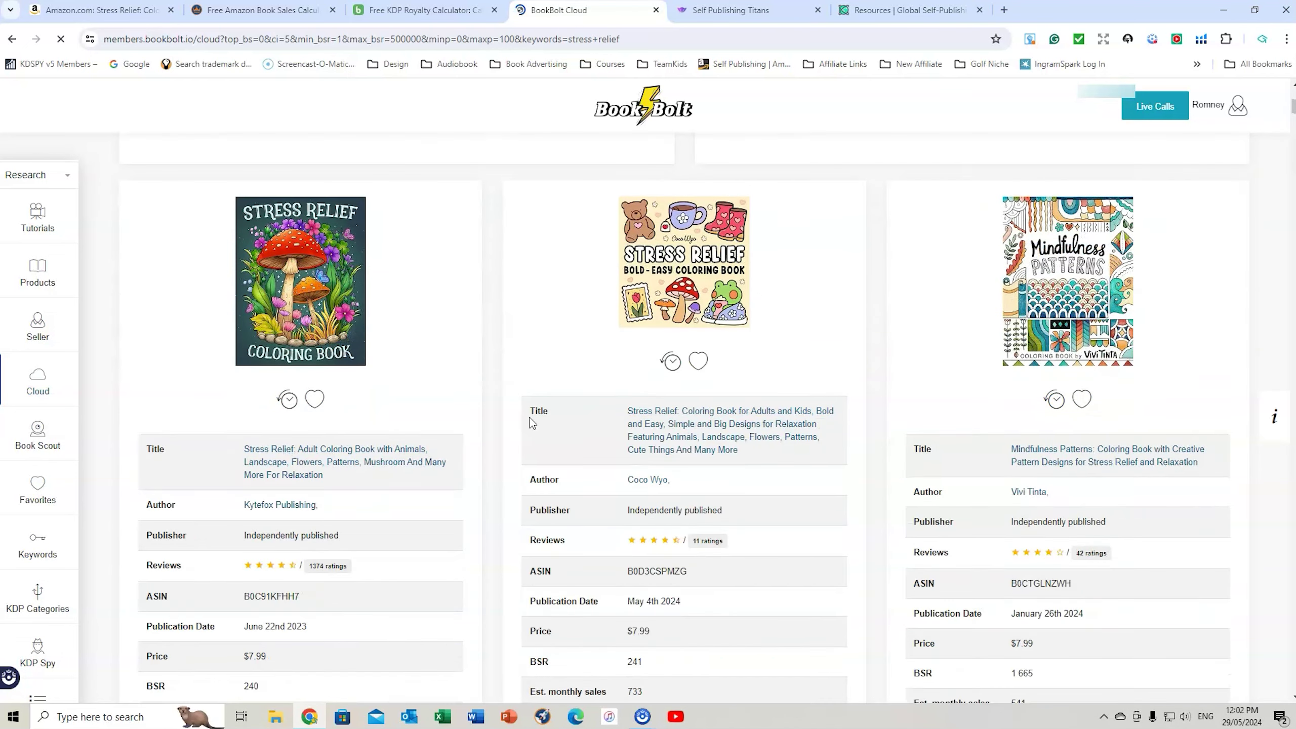
Step: Open the first Stress Relief book's history chart and read its price and BSR points
click(288, 400)
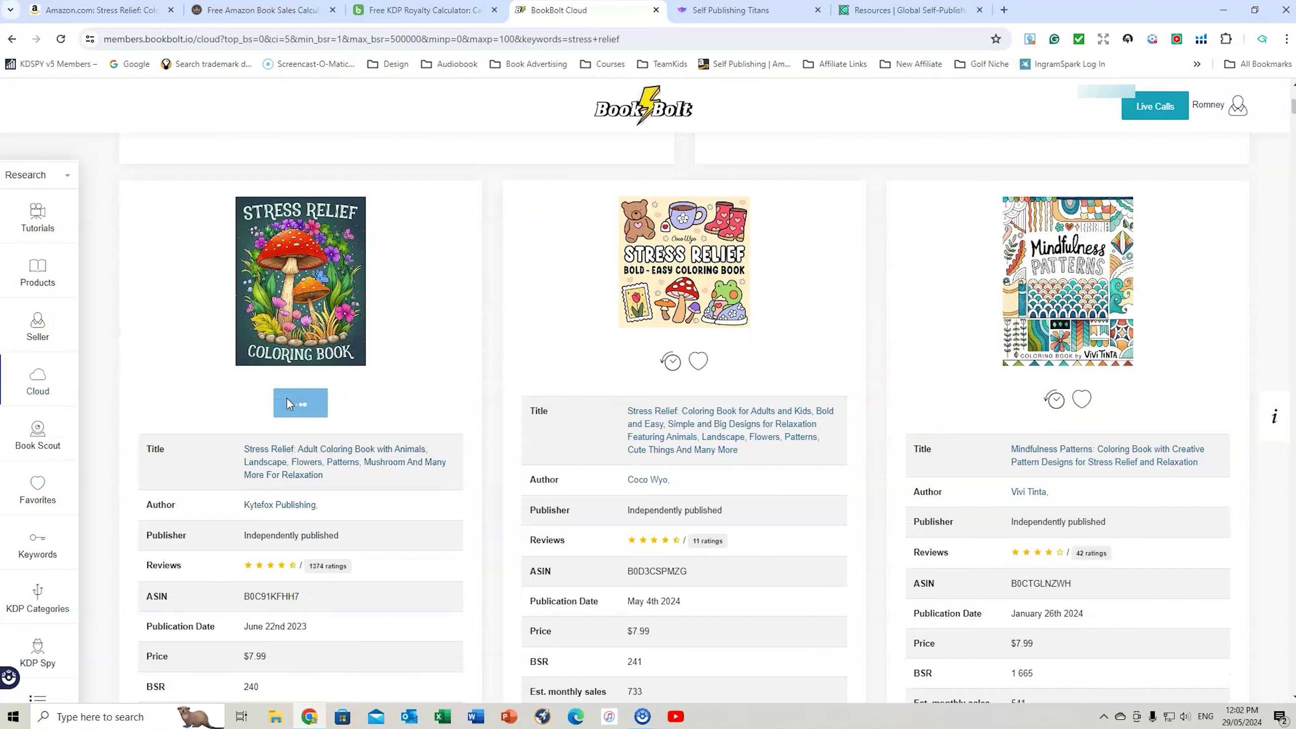
scroll(583, 519, down, 2)
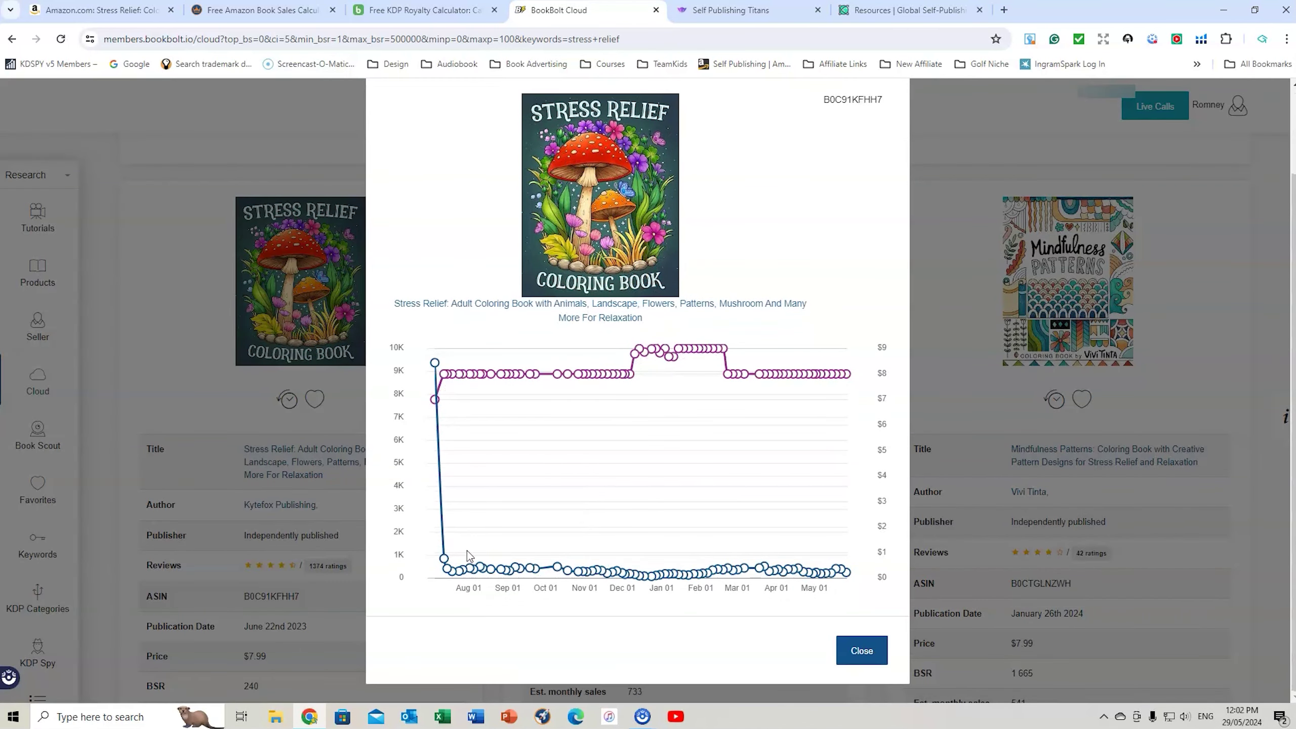
mouse_move(435, 363)
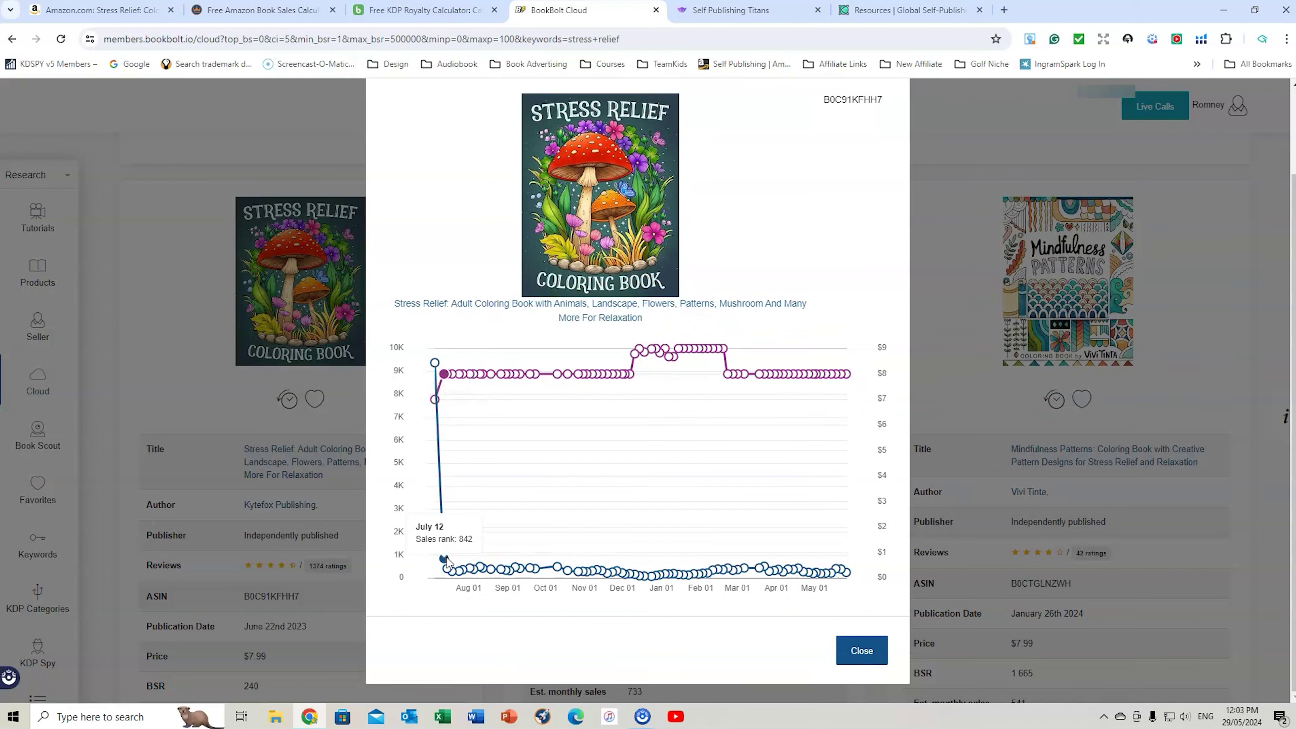
mouse_move(452, 570)
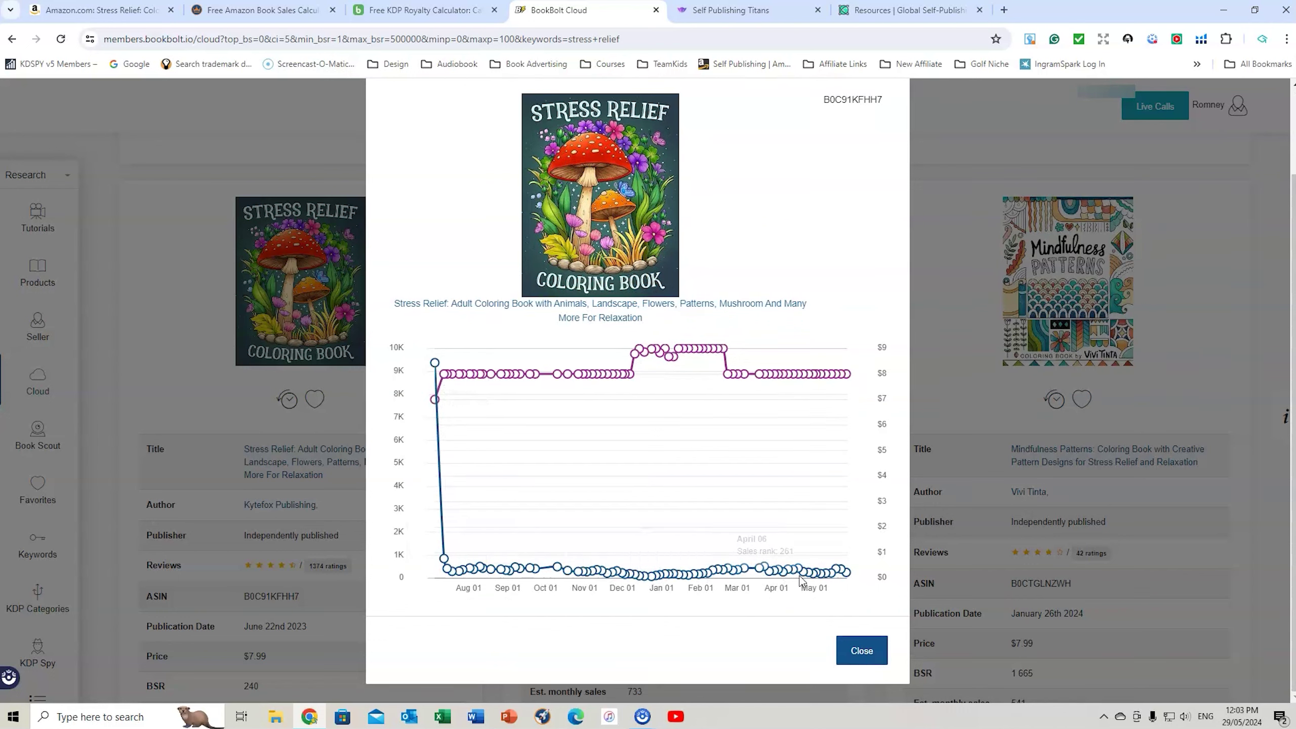
mouse_move(840, 372)
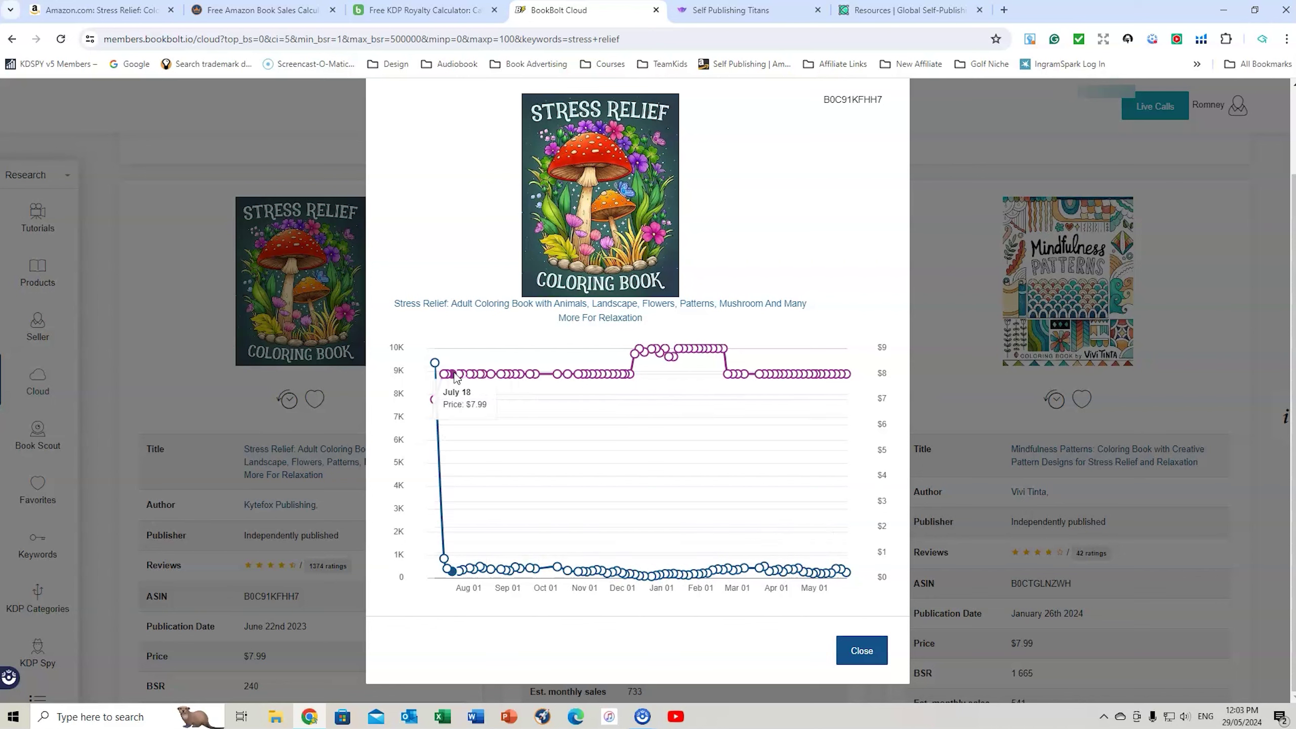
mouse_move(633, 375)
mouse_move(727, 356)
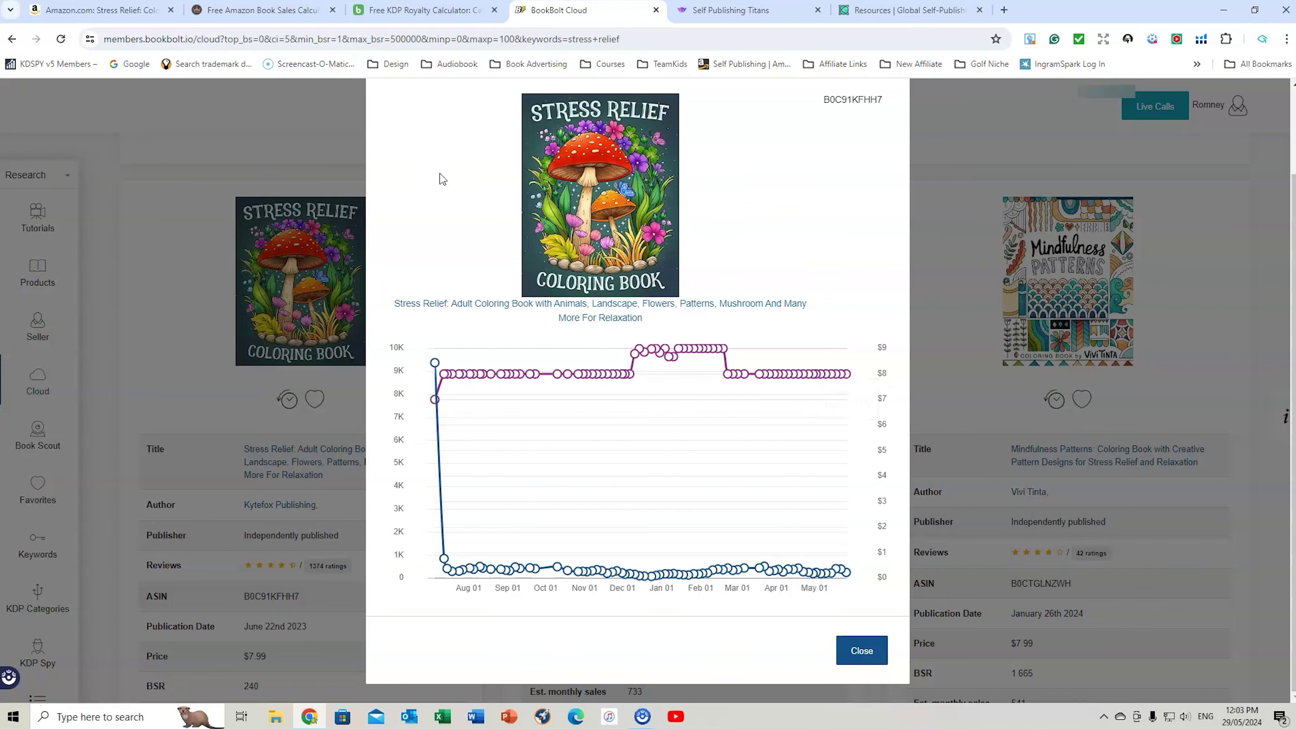
Step: Close the price and sales-rank chart and scroll through the stress relief result cards
click(280, 113)
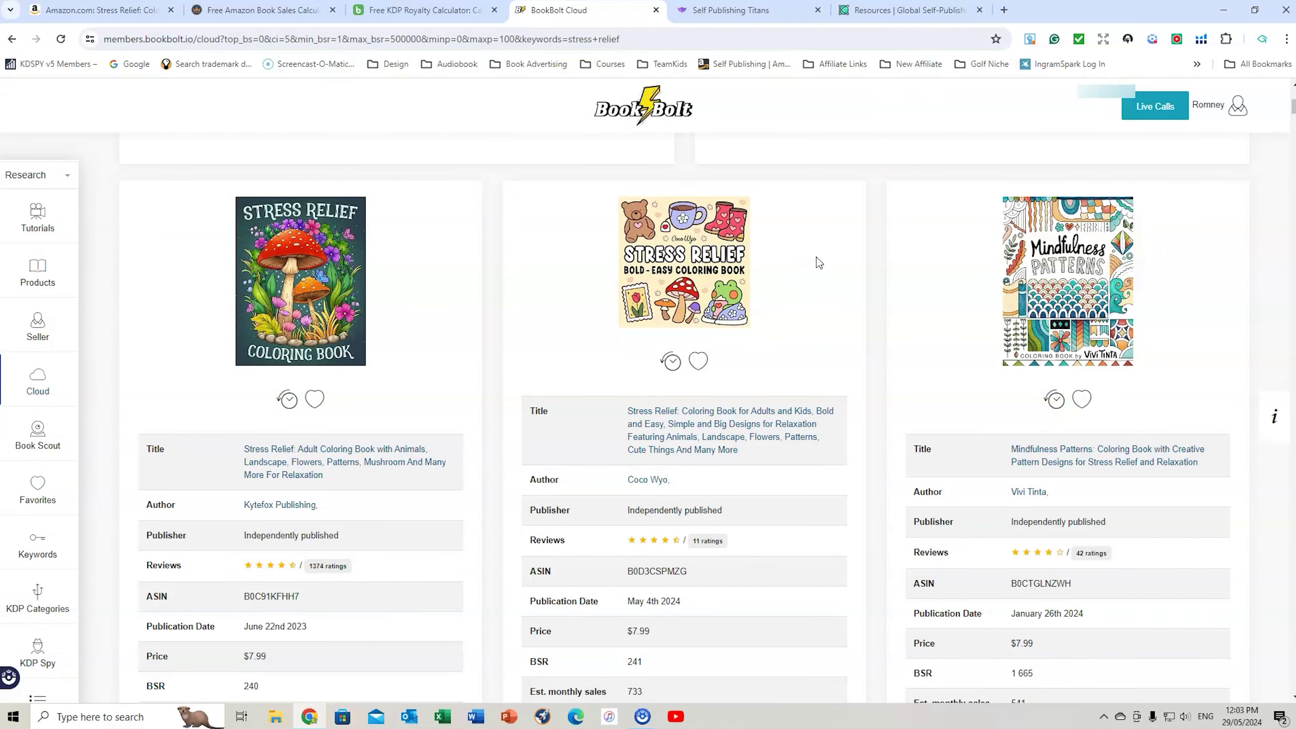
scroll(819, 260, down, 10)
scroll(836, 257, down, 1)
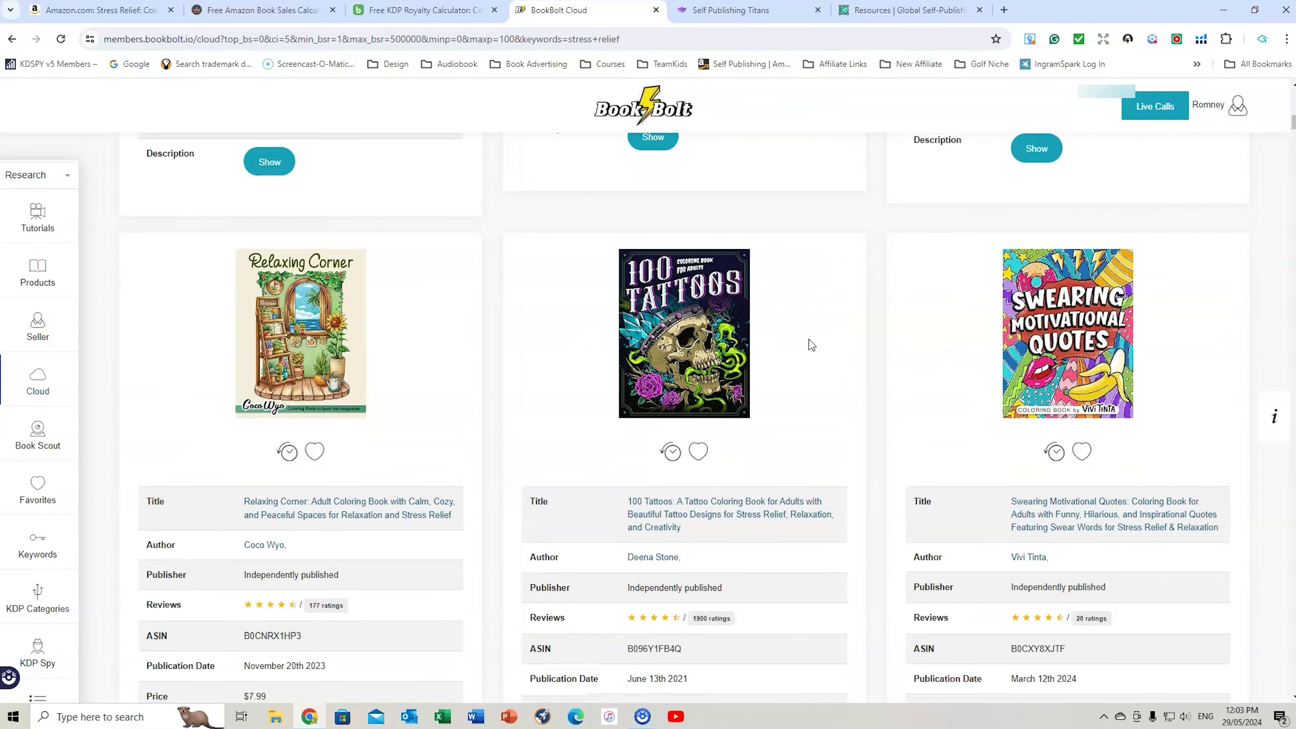
scroll(415, 308, down, 5)
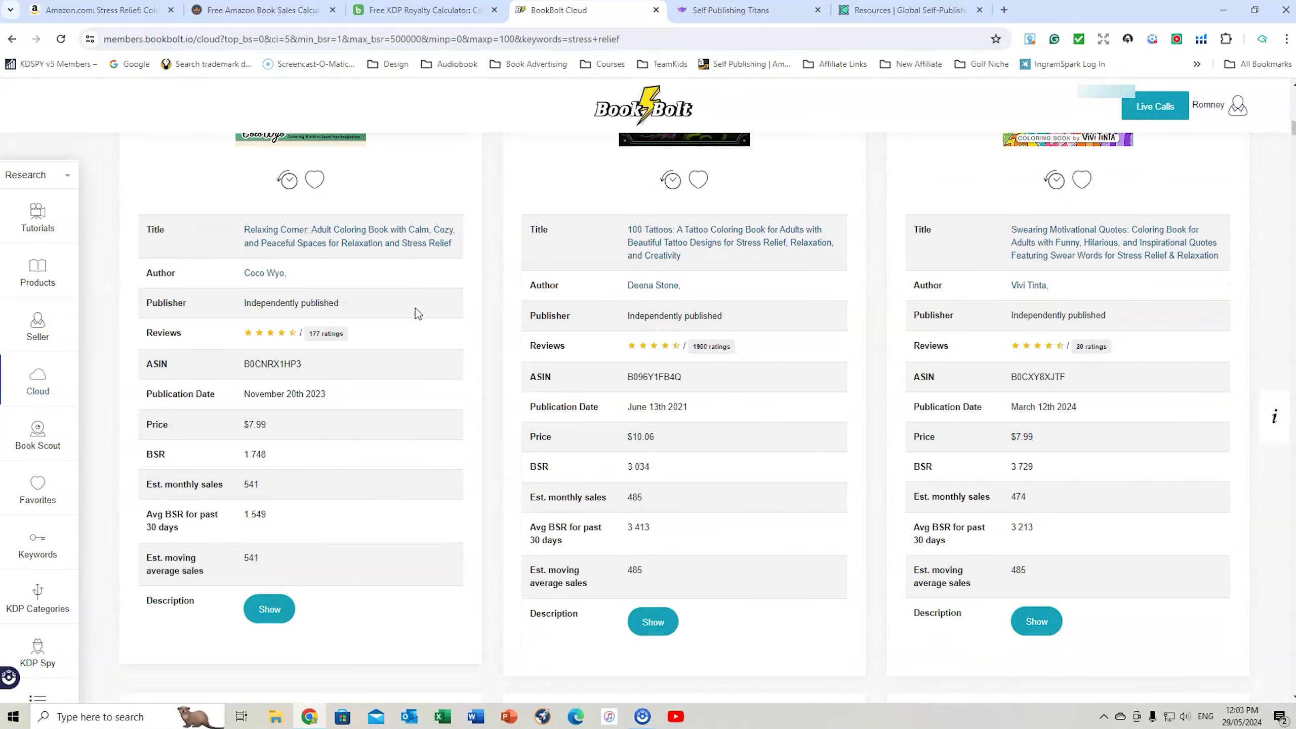
scroll(415, 308, up, 4)
scroll(421, 320, up, 1)
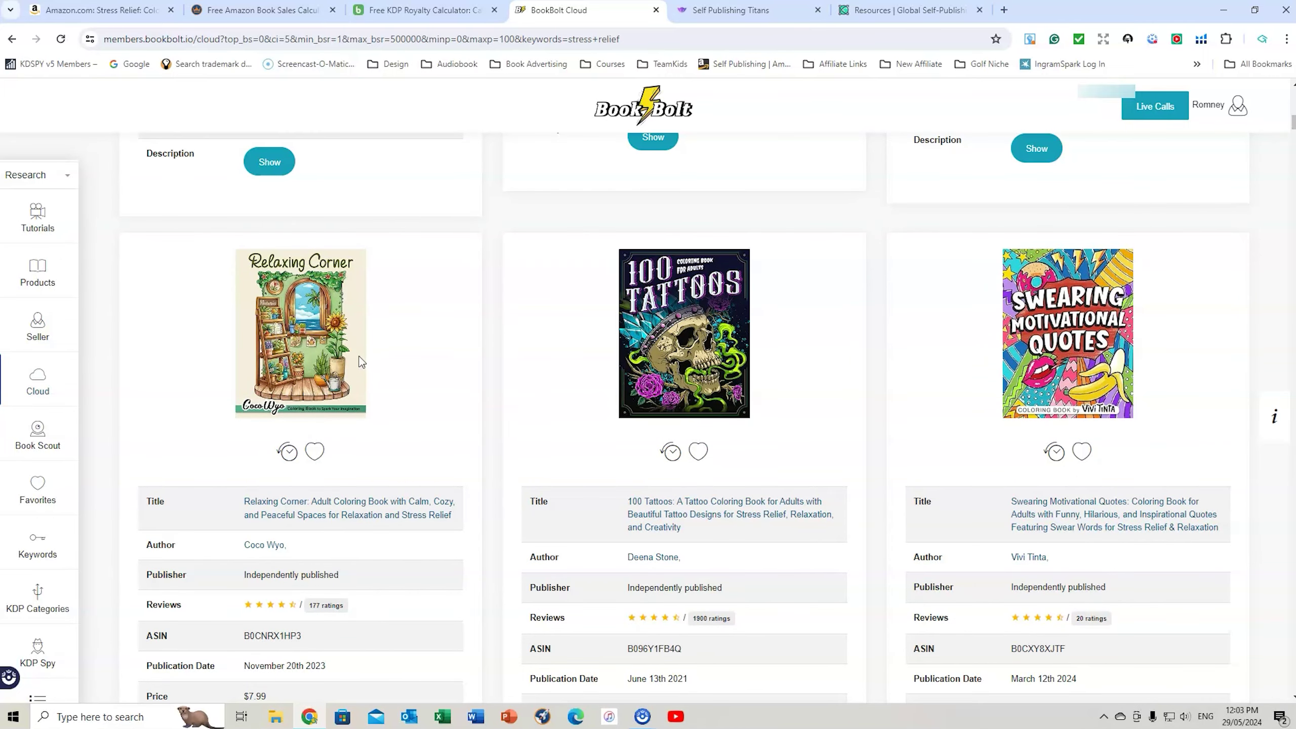
scroll(408, 373, up, 14)
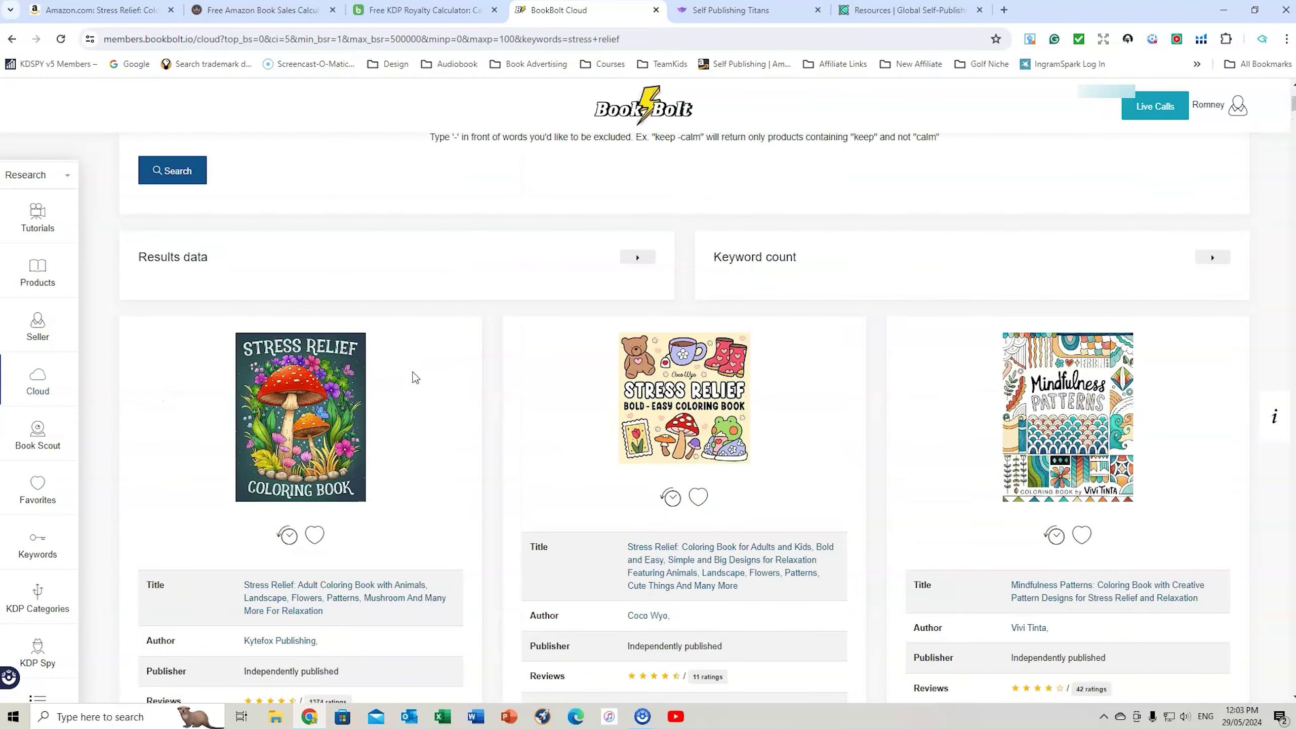
scroll(790, 406, down, 4)
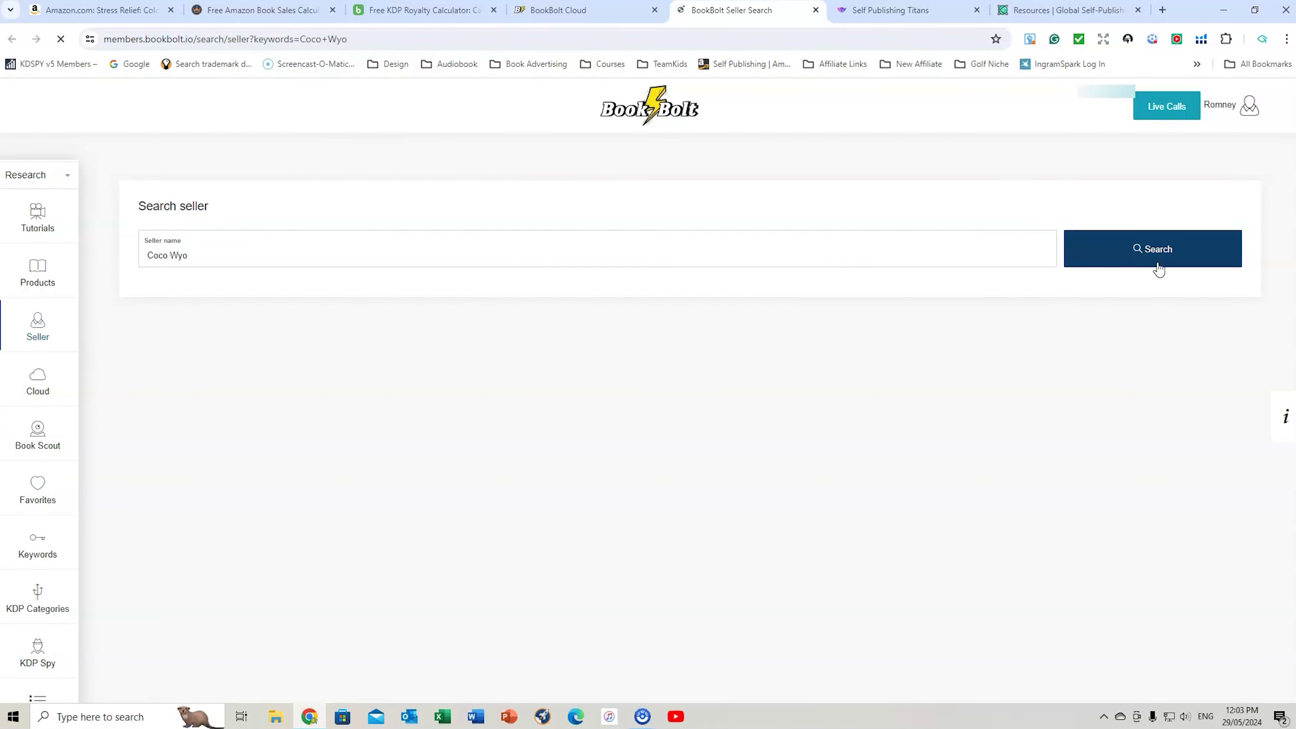
Step: Run the seller search and browse the author's 100 titles, averaging BSR 647,834 and $13.66
click(1158, 255)
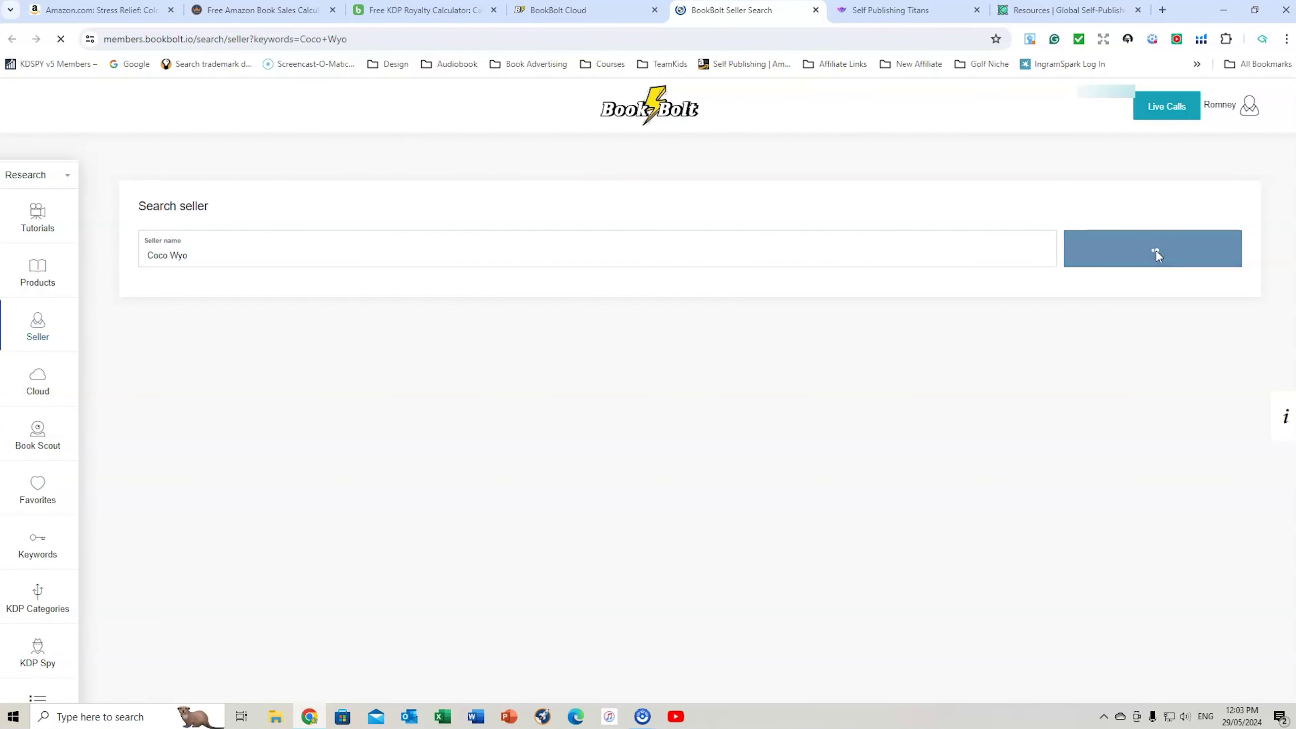
scroll(693, 322, down, 5)
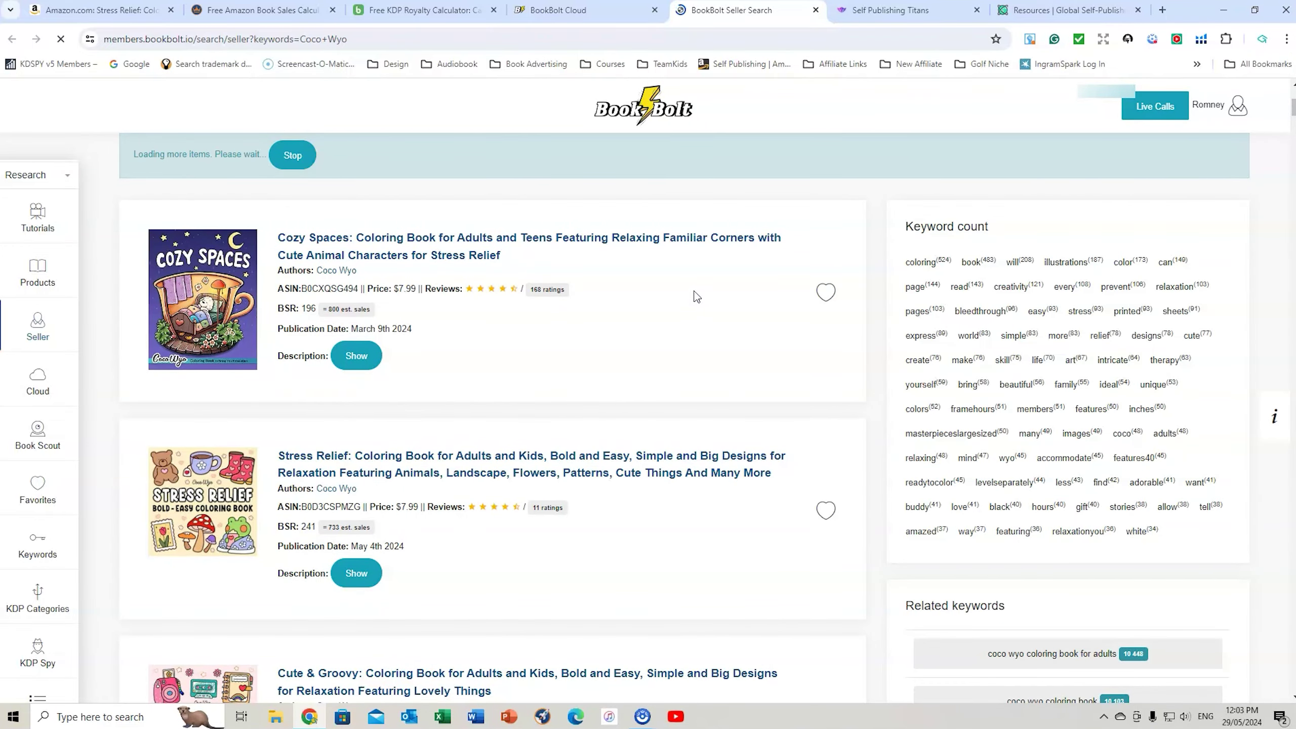
scroll(697, 296, down, 9)
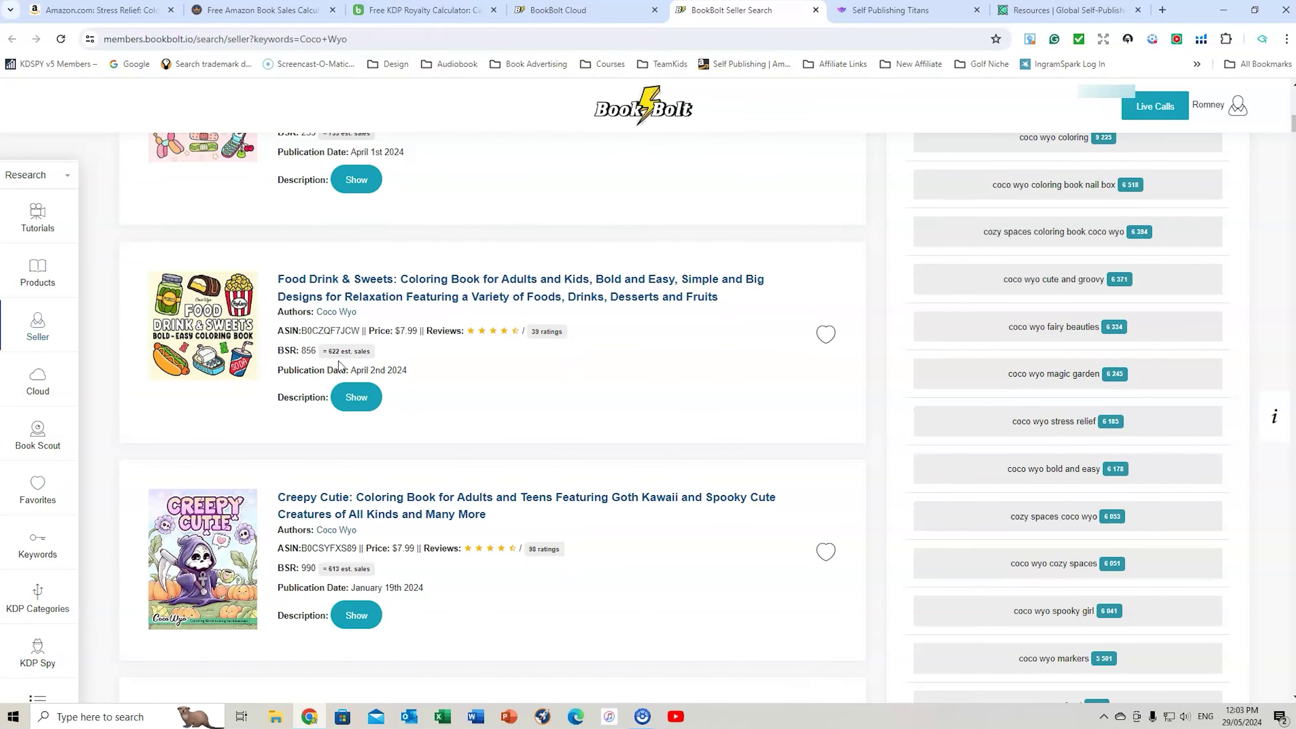
scroll(313, 364, up, 3)
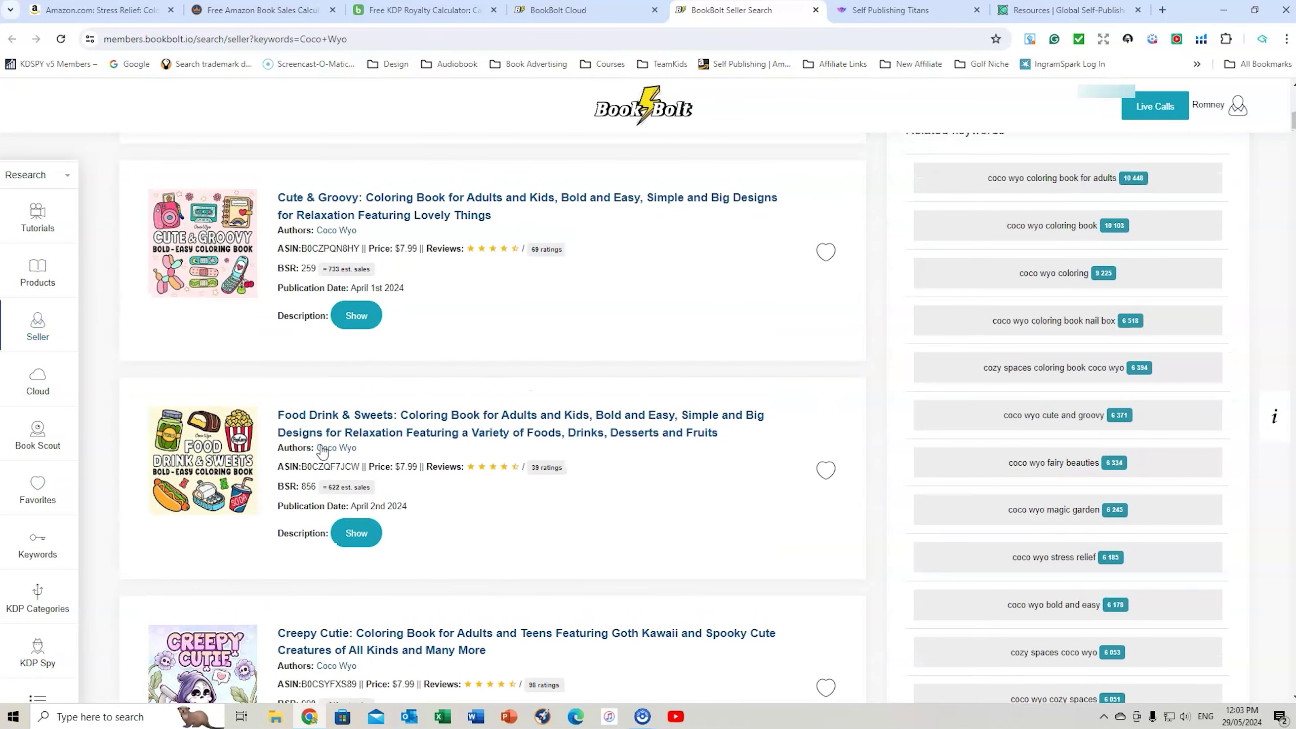
scroll(307, 488, down, 3)
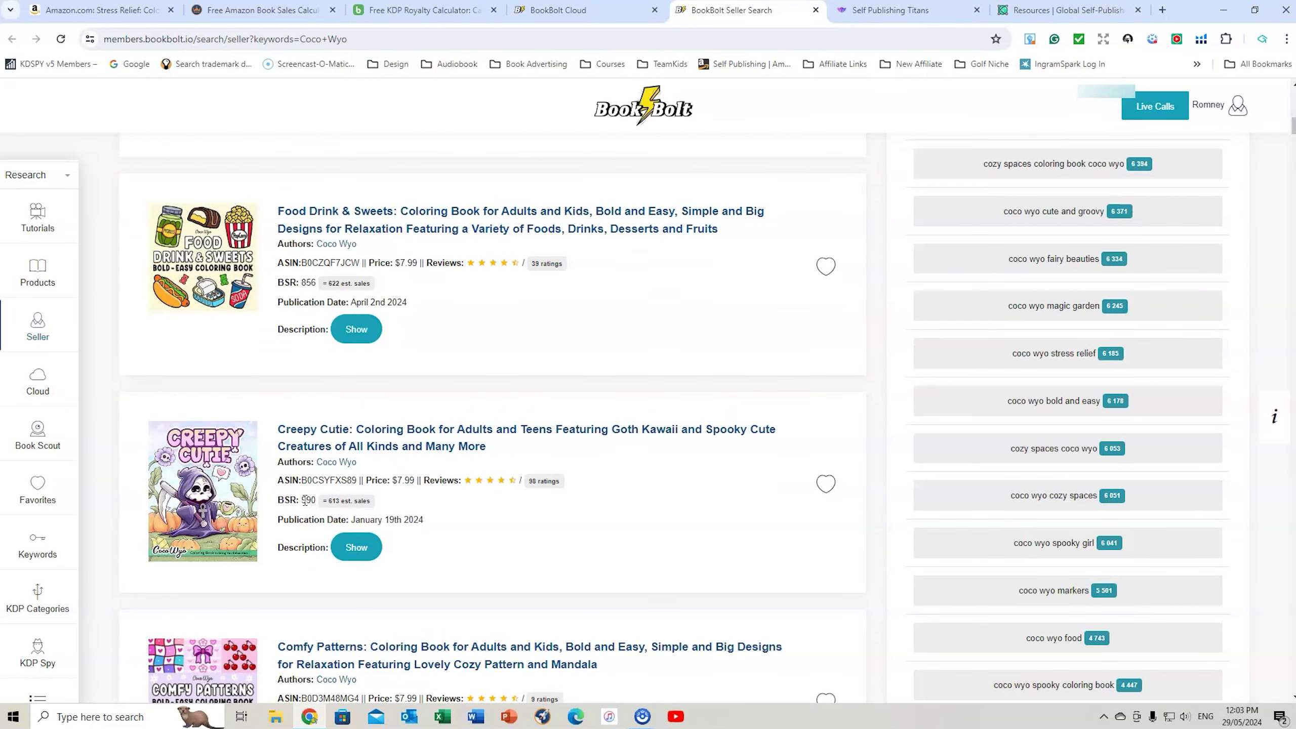
scroll(306, 501, down, 5)
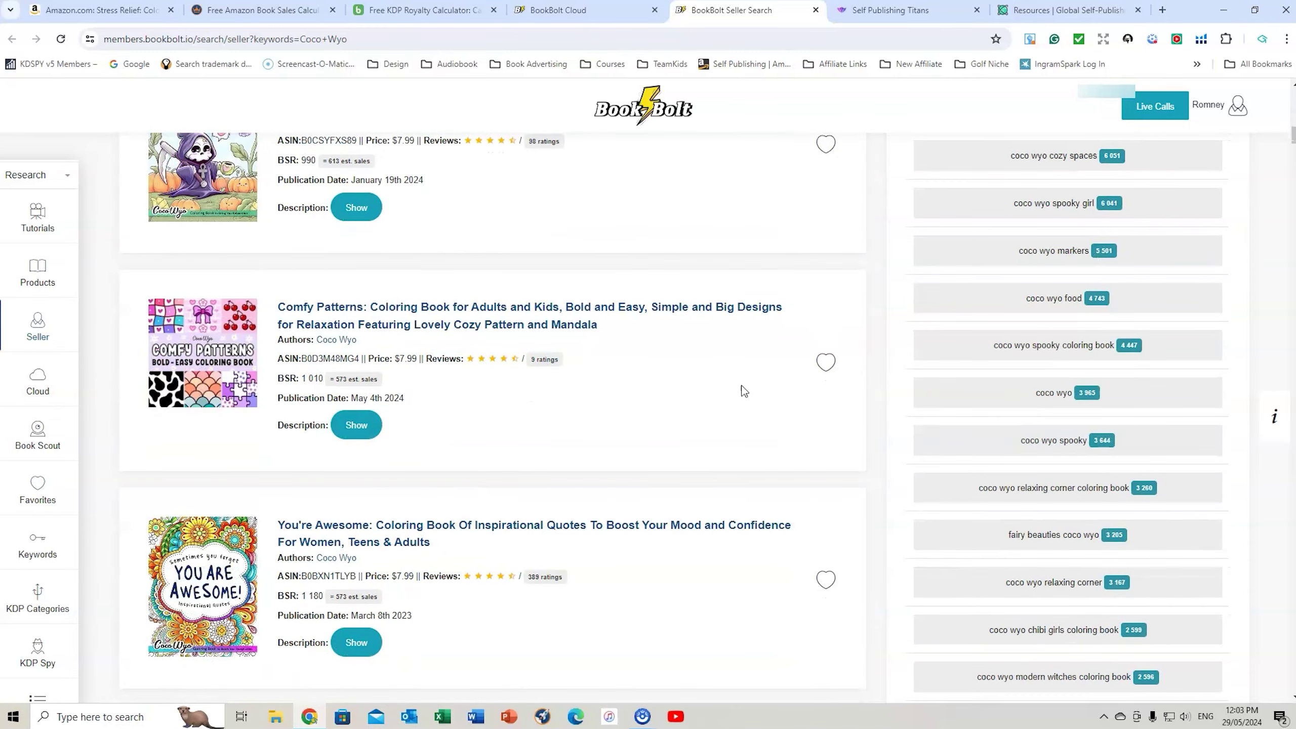
scroll(773, 393, down, 2)
scroll(698, 406, down, 5)
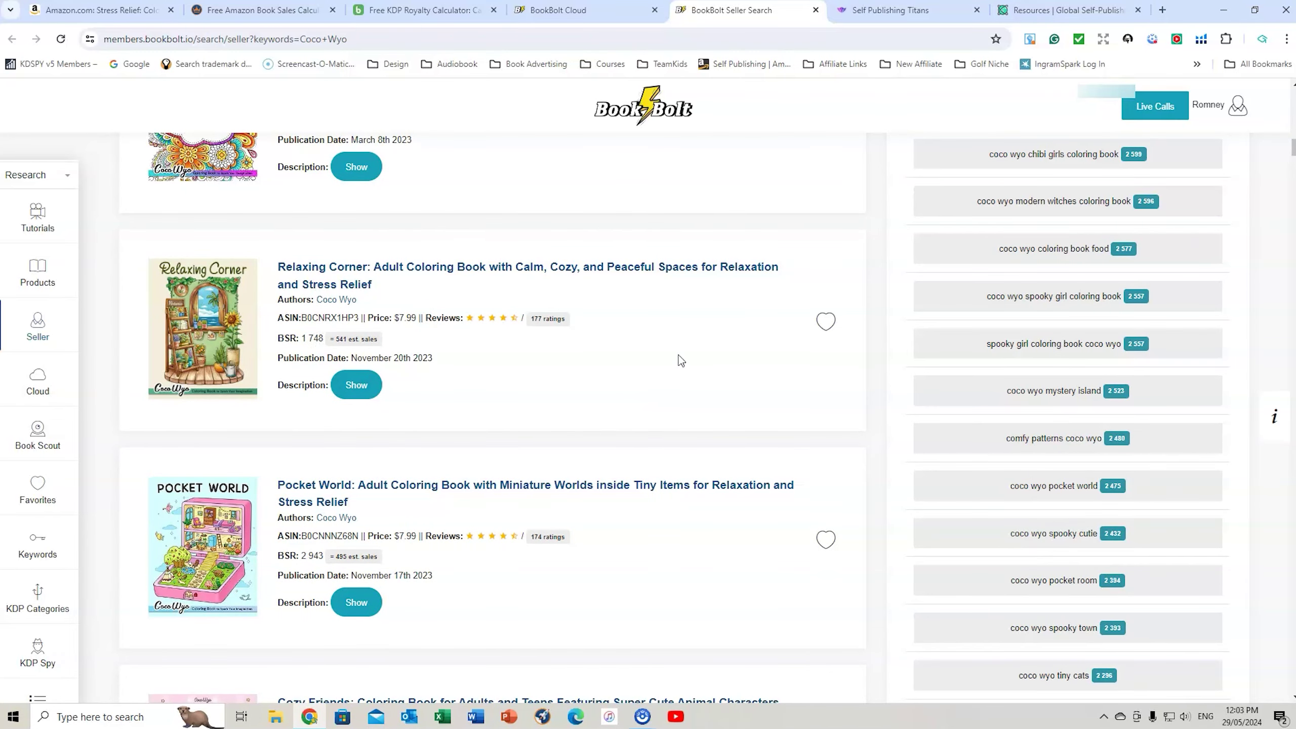
scroll(684, 357, up, 15)
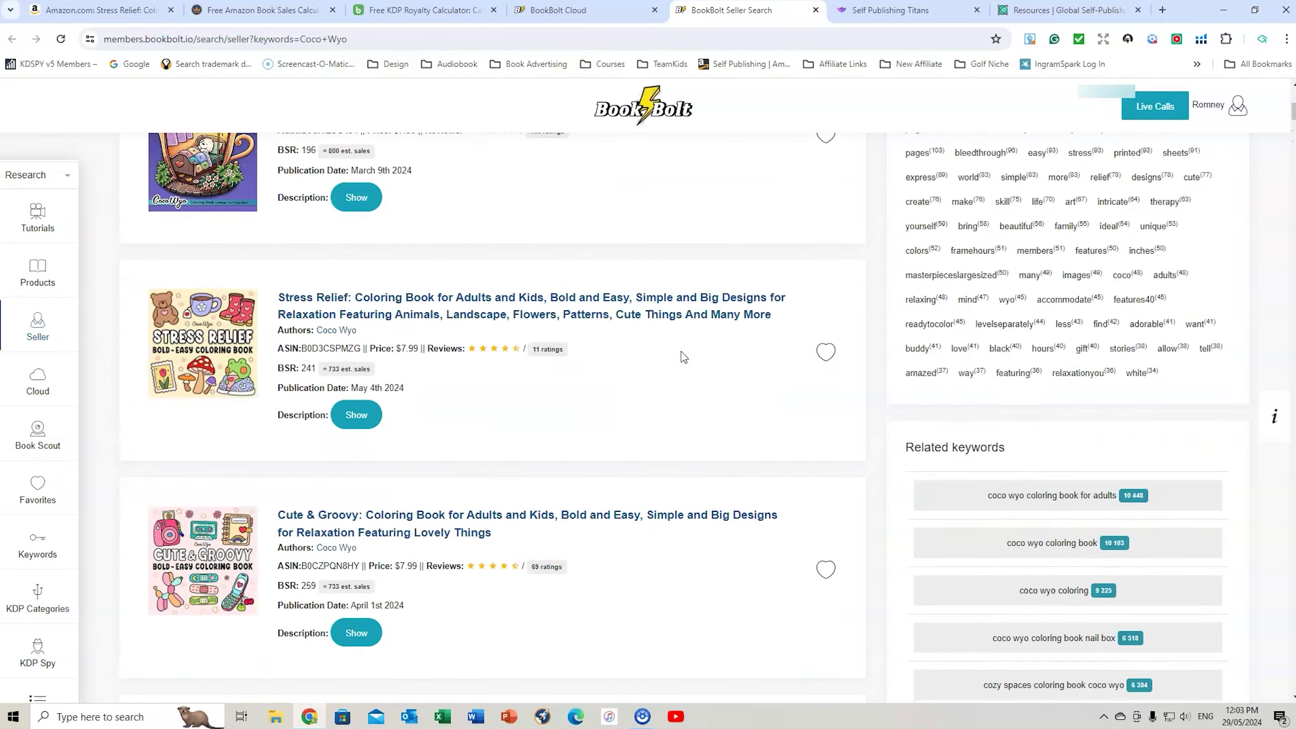
scroll(684, 357, down, 4)
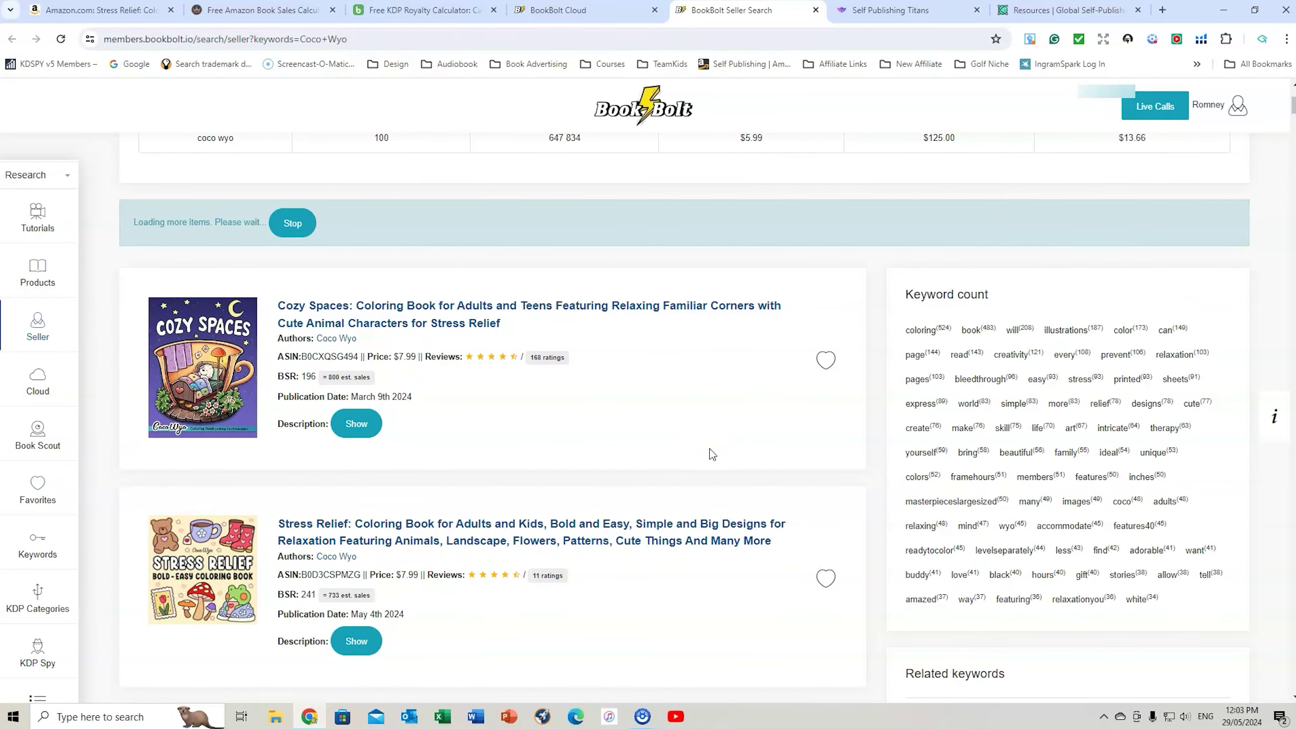
scroll(669, 401, up, 4)
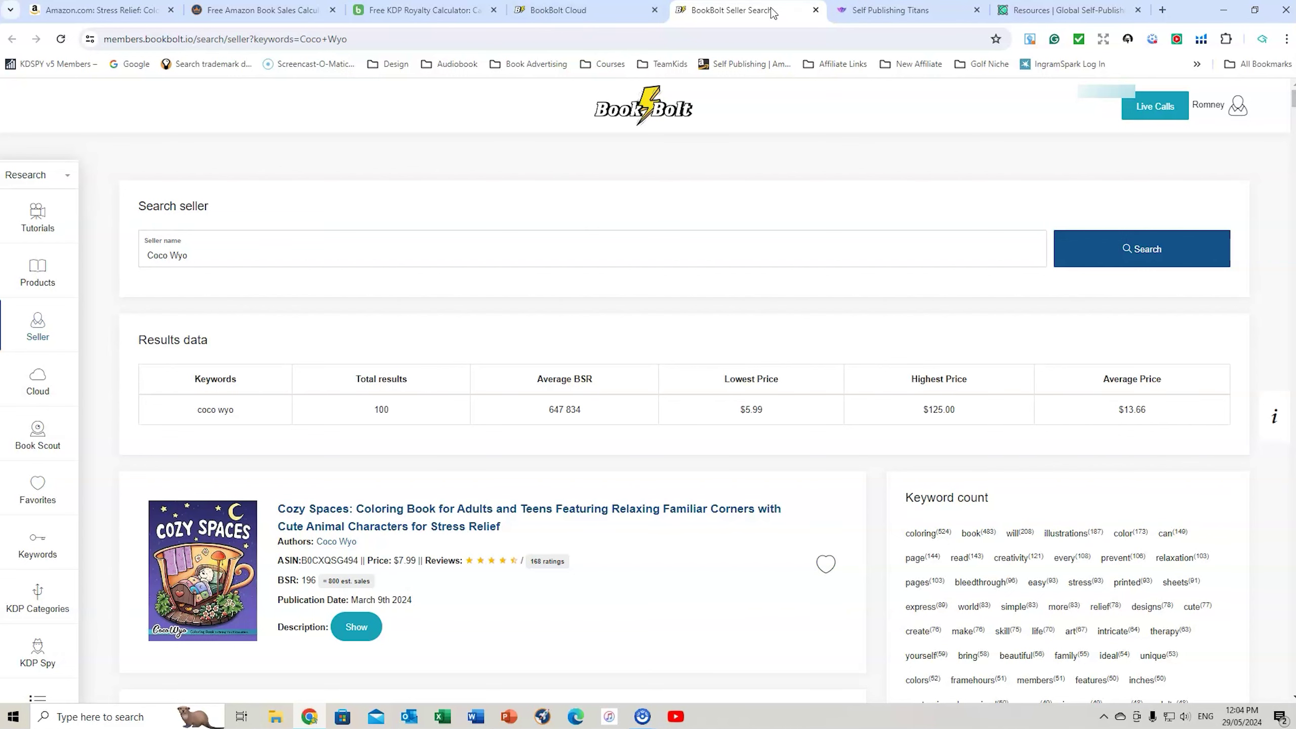
Step: Search the KDP Category Finder for 'dentist' and browse the Dentistry paperback categories
click(899, 16)
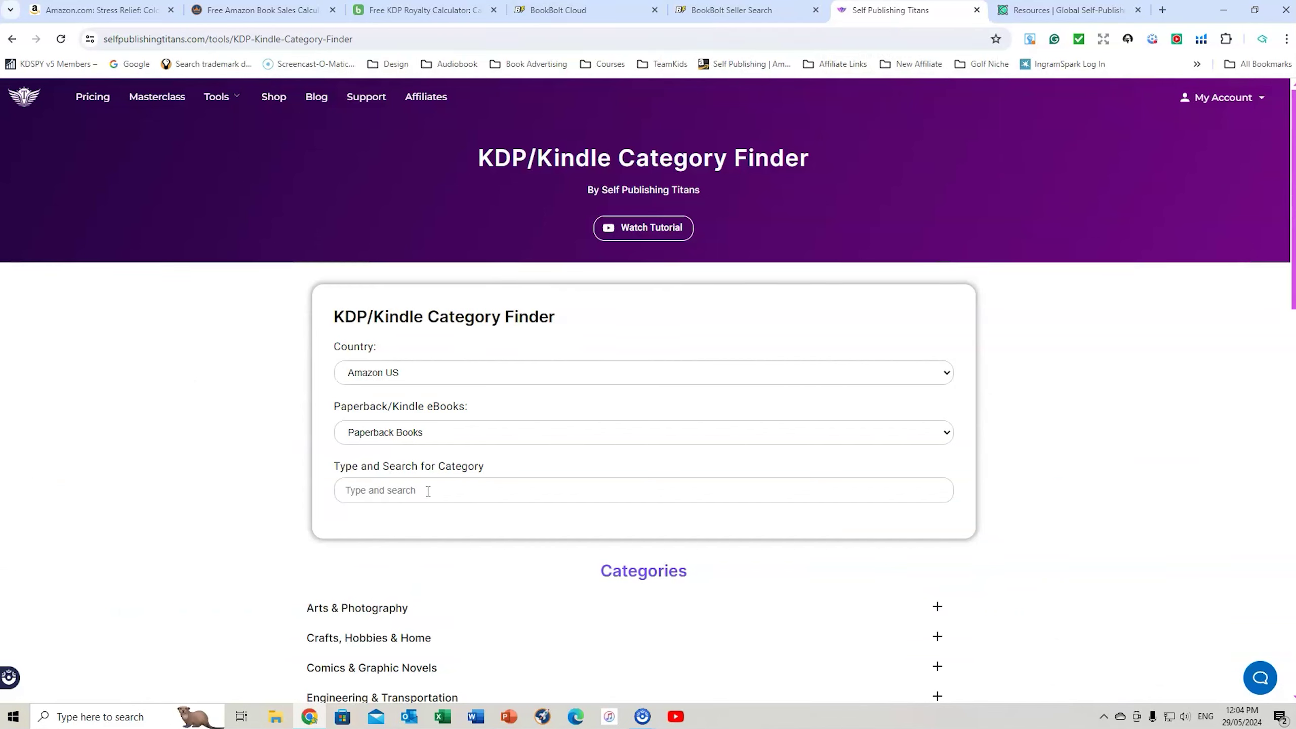
text(de)
key(BackSpace)
key(BackSpace)
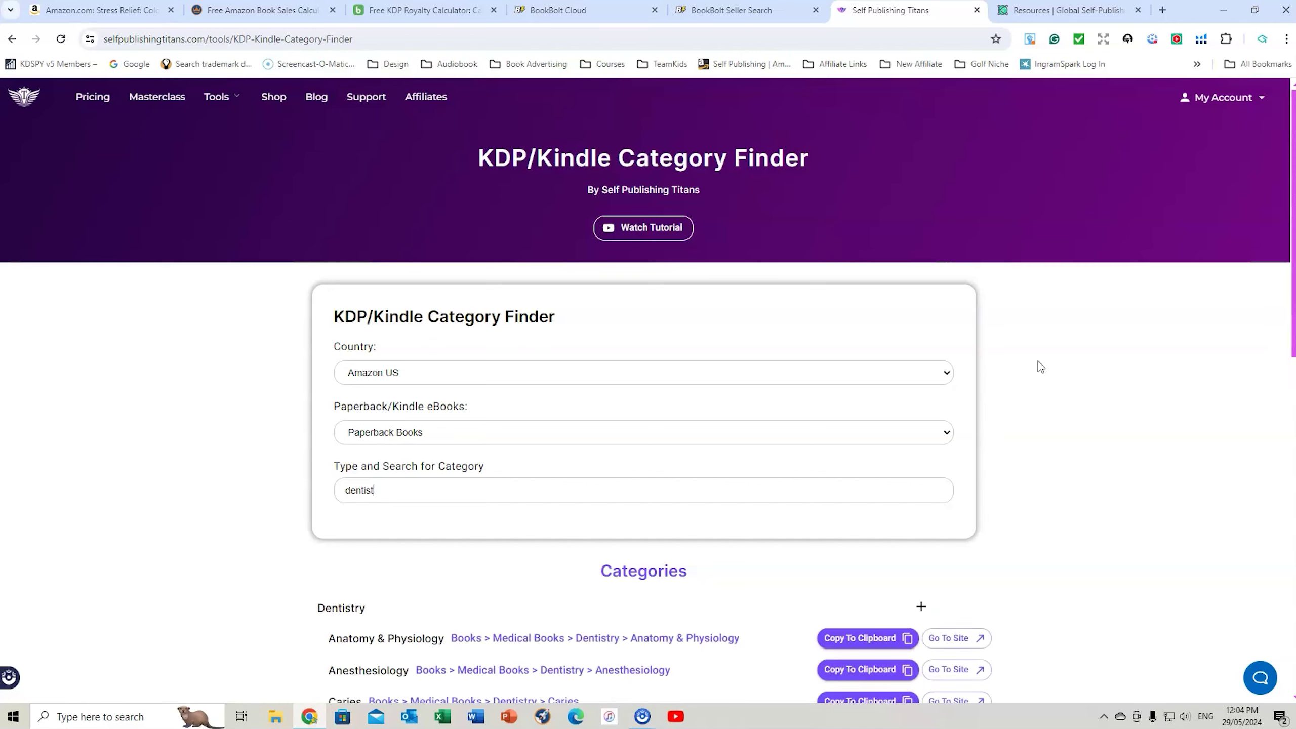
scroll(1082, 360, down, 4)
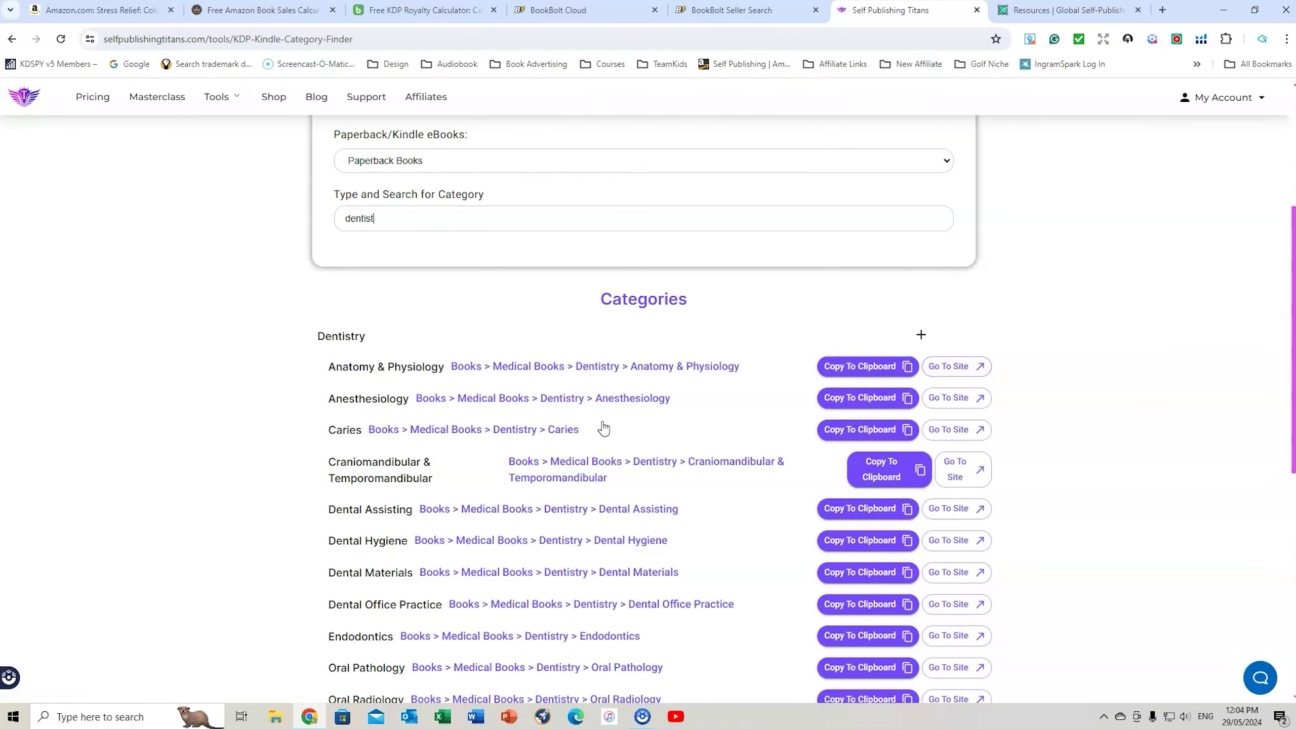
scroll(592, 439, down, 3)
scroll(594, 440, up, 7)
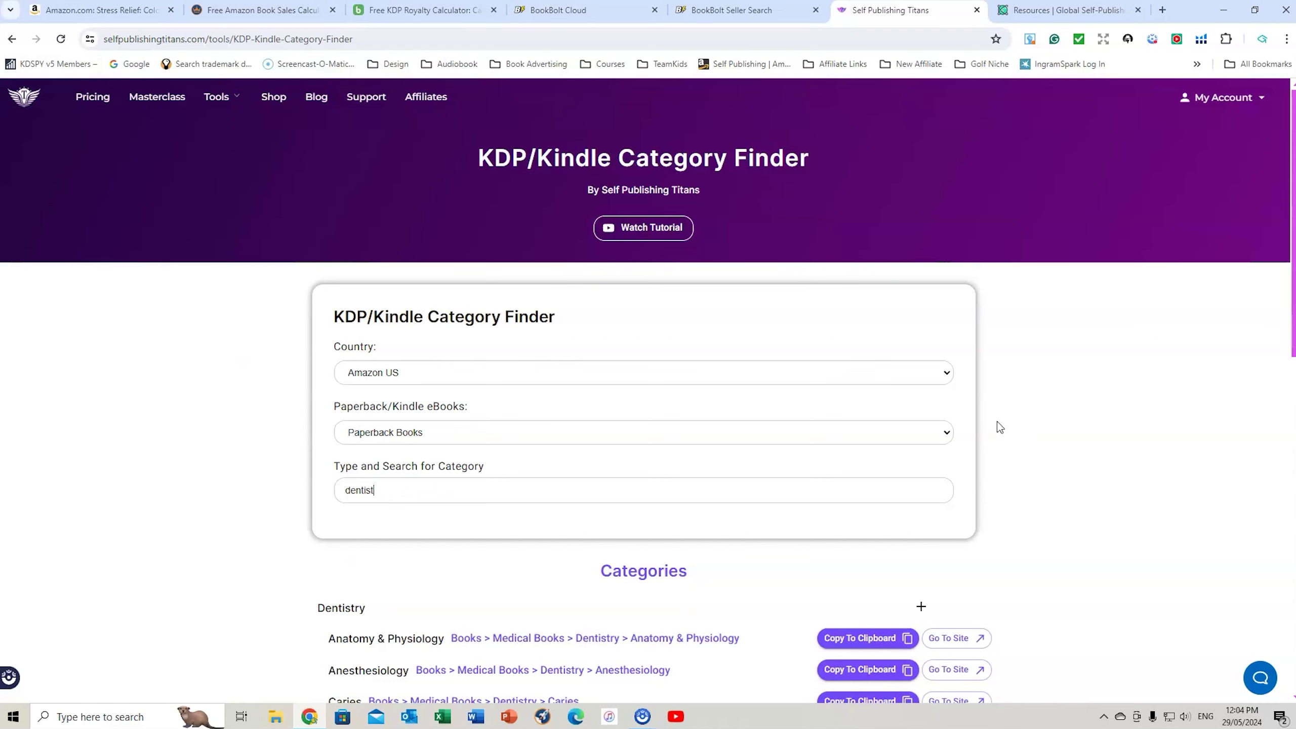
Step: Look over the sales and royalty calculator tabs, then go back to the BookBolt tab and scroll up
click(228, 11)
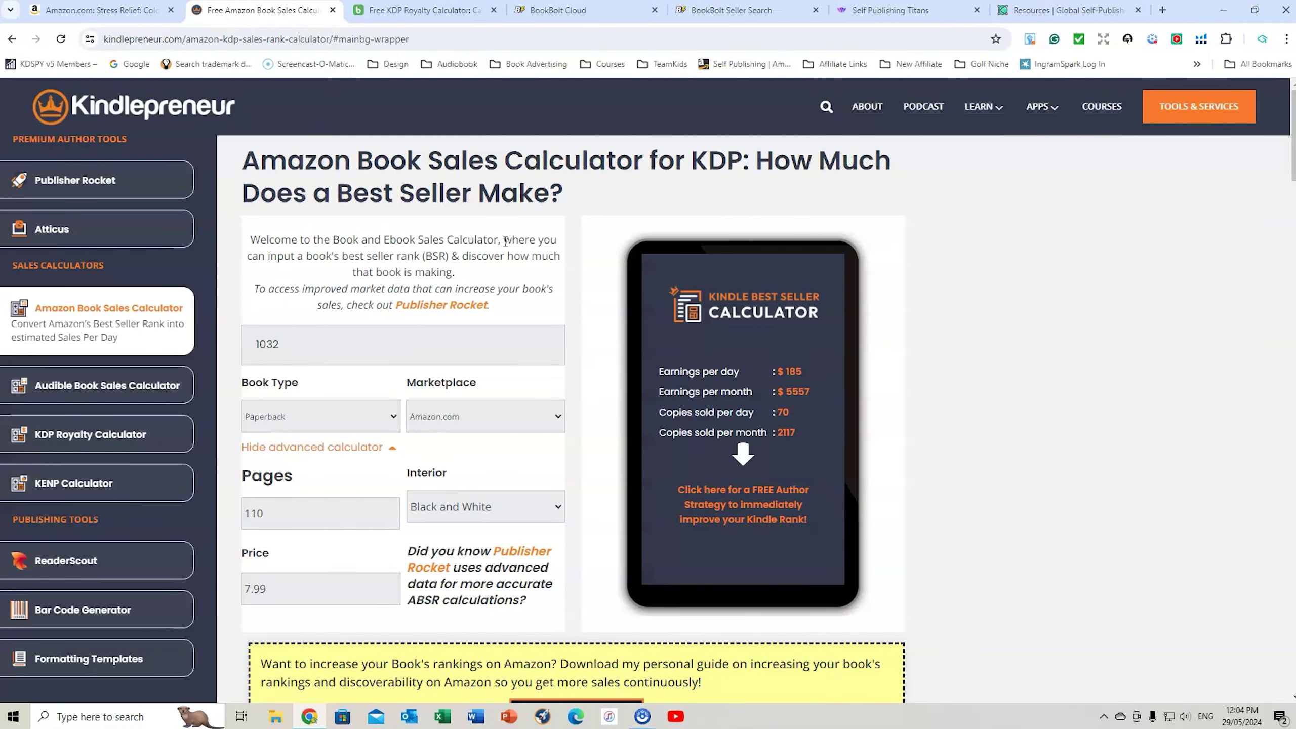
click(419, 11)
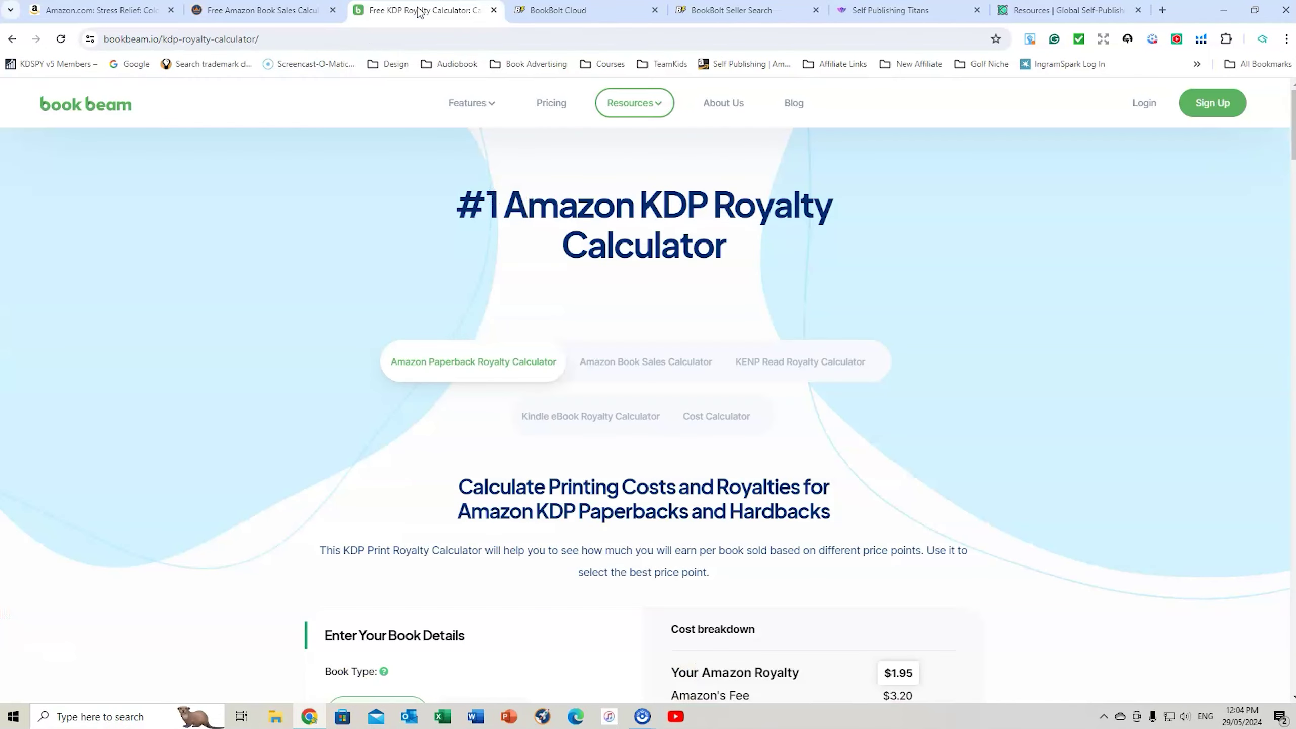
click(579, 11)
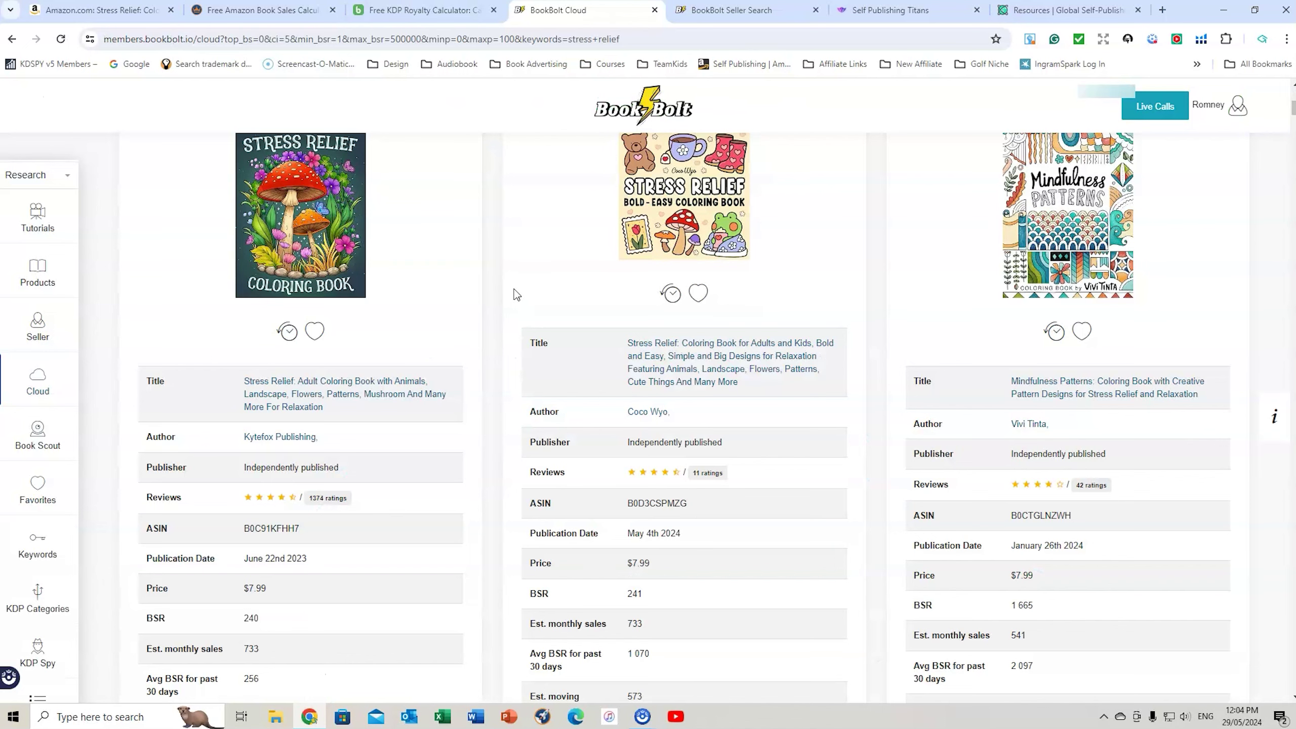
scroll(507, 303, up, 8)
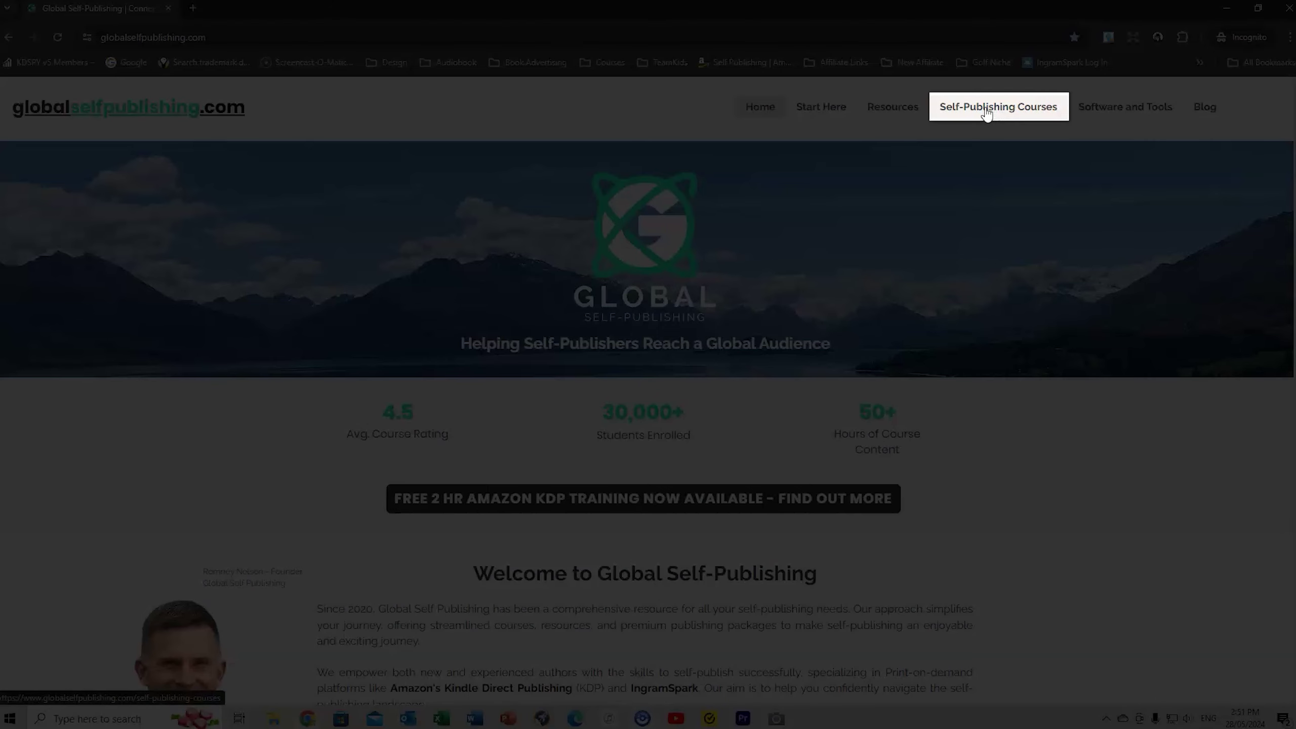
Step: Open the Self-Publishing Courses page with its $19-a-month all-courses offer
click(990, 108)
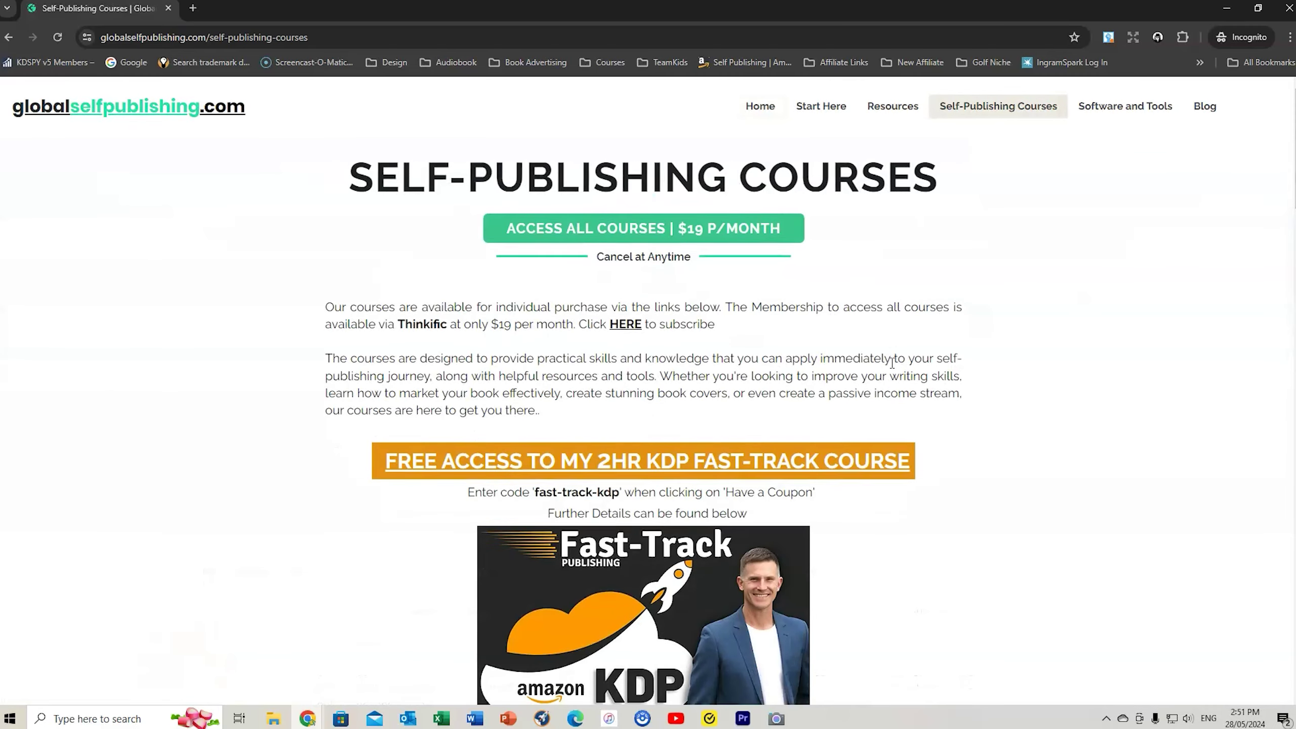